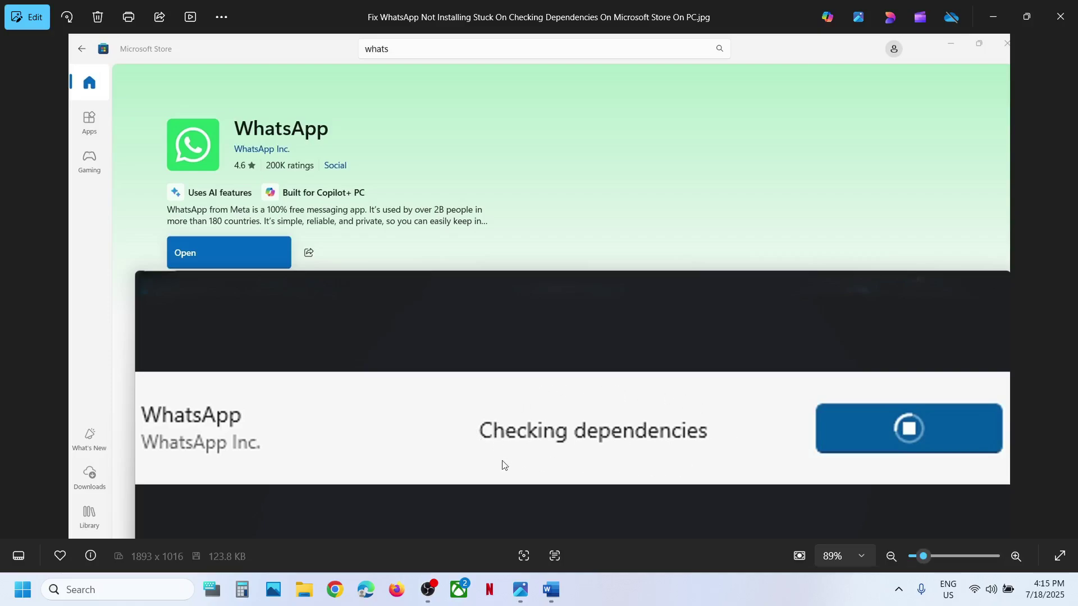
Load the WhatsApp download page in Chrome from the notes link, then download and run WhatsApp Installer.exe
{"action": "left_click", "coordinate": [552, 603]}
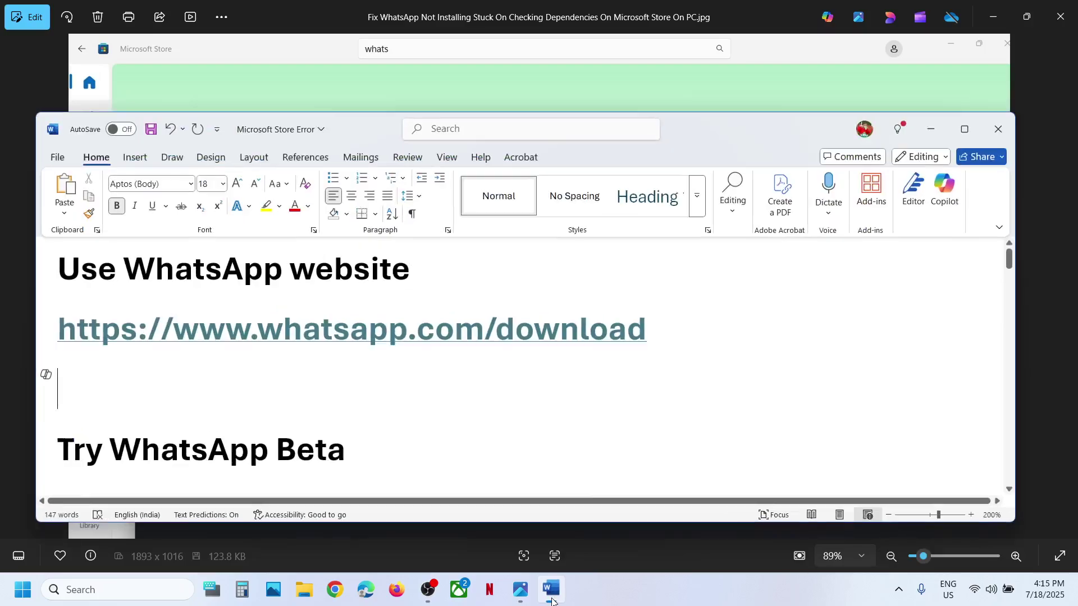
{"action": "triple_click", "coordinate": [683, 334]}
{"action": "key", "text": "ctrl+c"}
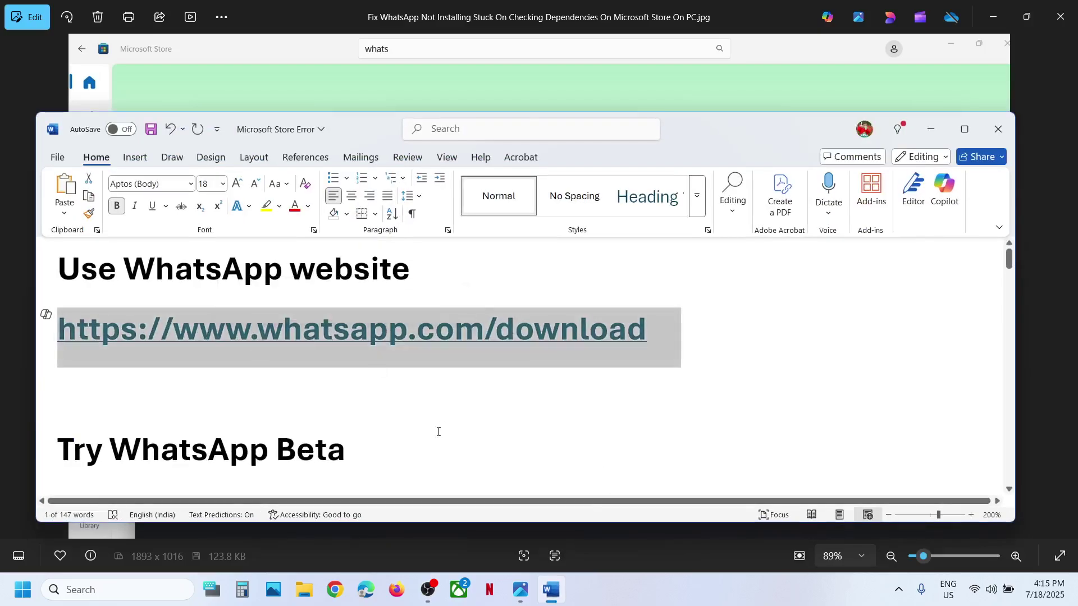
{"action": "left_click", "coordinate": [335, 590]}
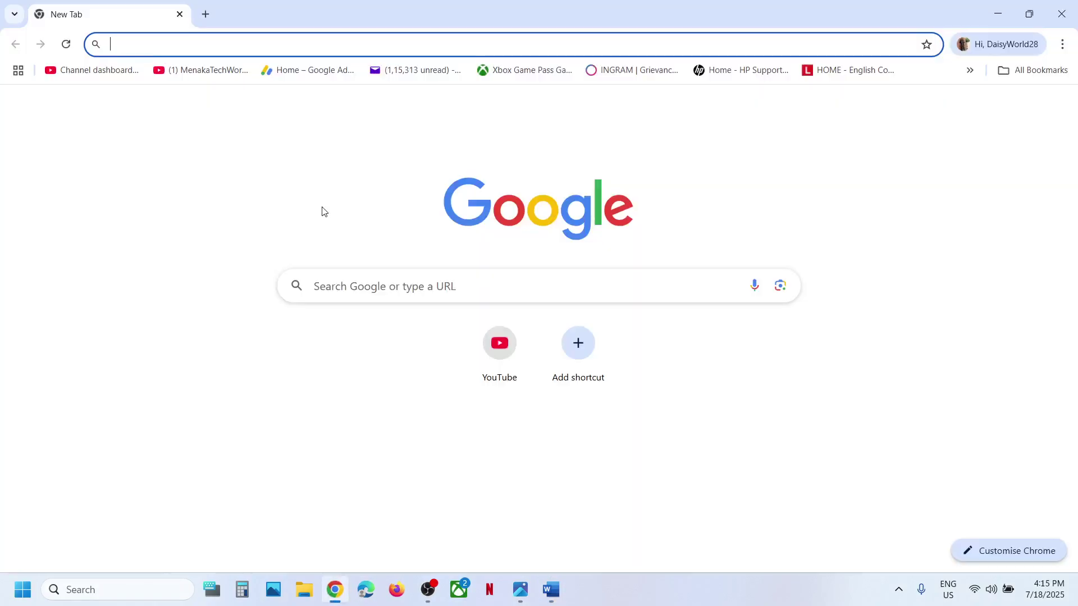
{"action": "key", "text": "ctrl+v"}
{"action": "key", "text": "Return"}
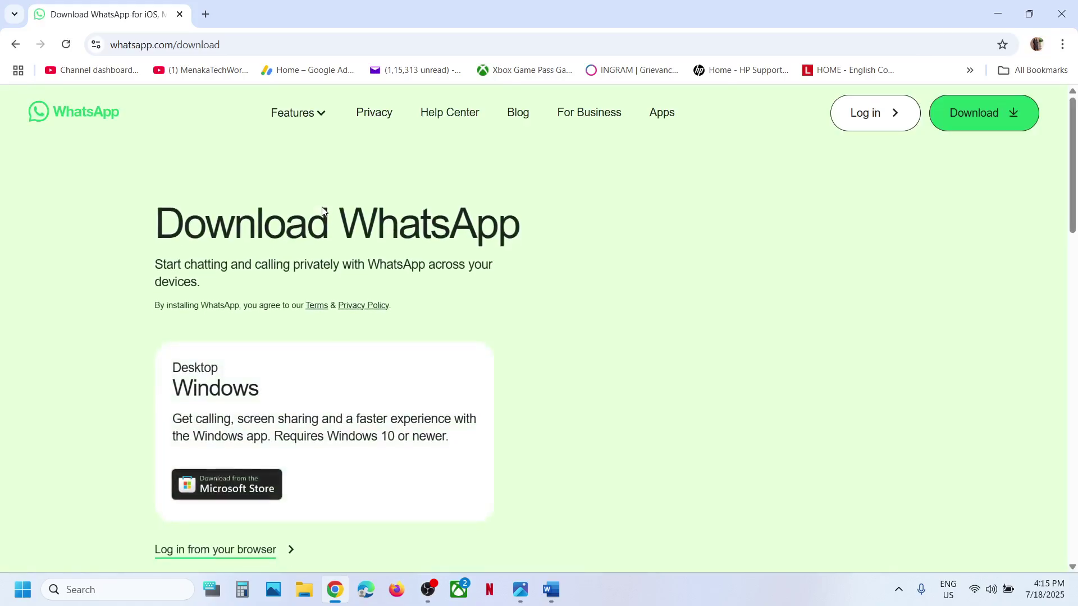
{"action": "left_click", "coordinate": [989, 114]}
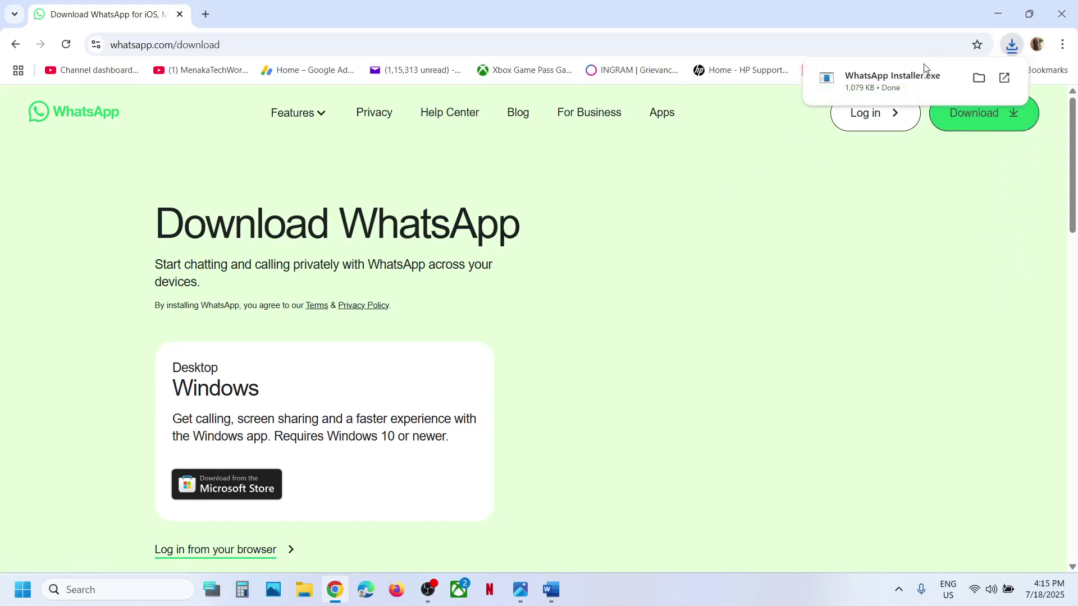
{"action": "left_click", "coordinate": [899, 83]}
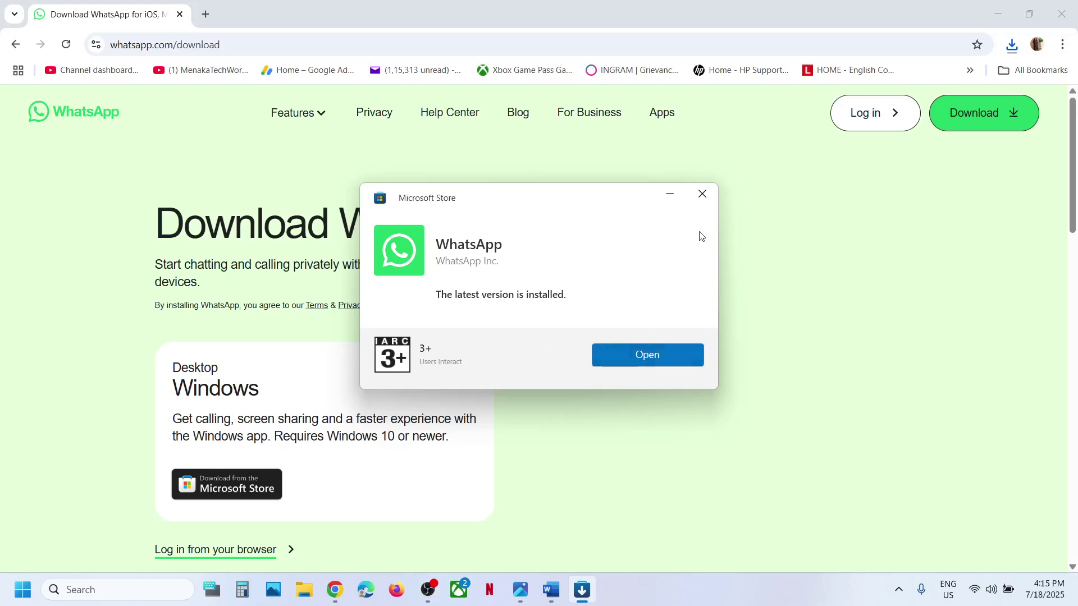
Dismiss the installer prompt, select 'WhatsApp Beta' in the notes, and launch Microsoft Store
{"action": "left_click", "coordinate": [702, 193]}
{"action": "left_click", "coordinate": [551, 596]}
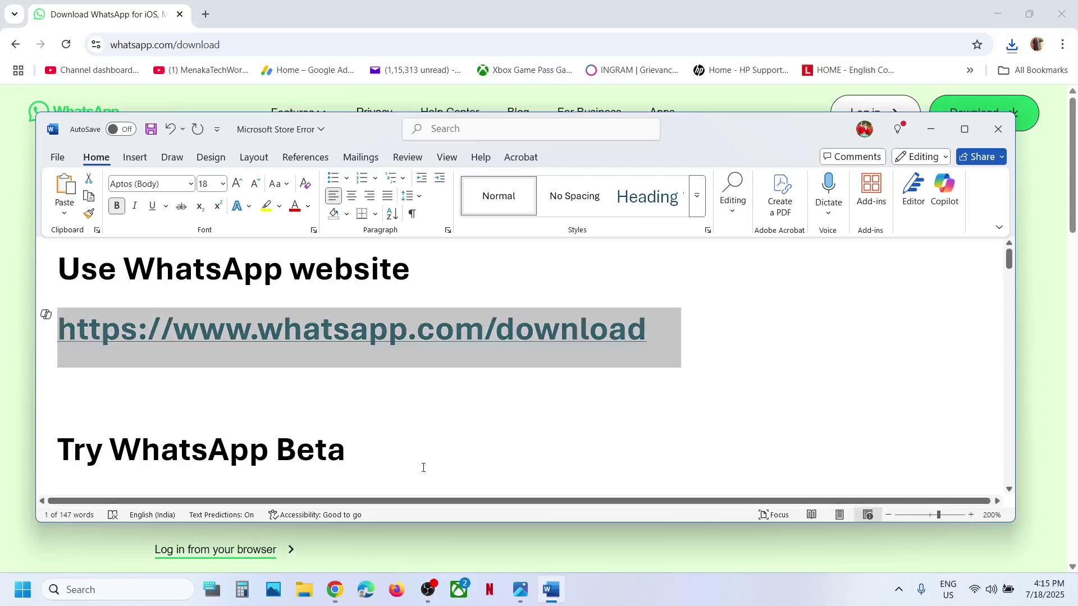
{"action": "left_click_drag", "start_coordinate": [369, 449], "coordinate": [160, 445]}
{"action": "key", "text": "ctrl+c"}
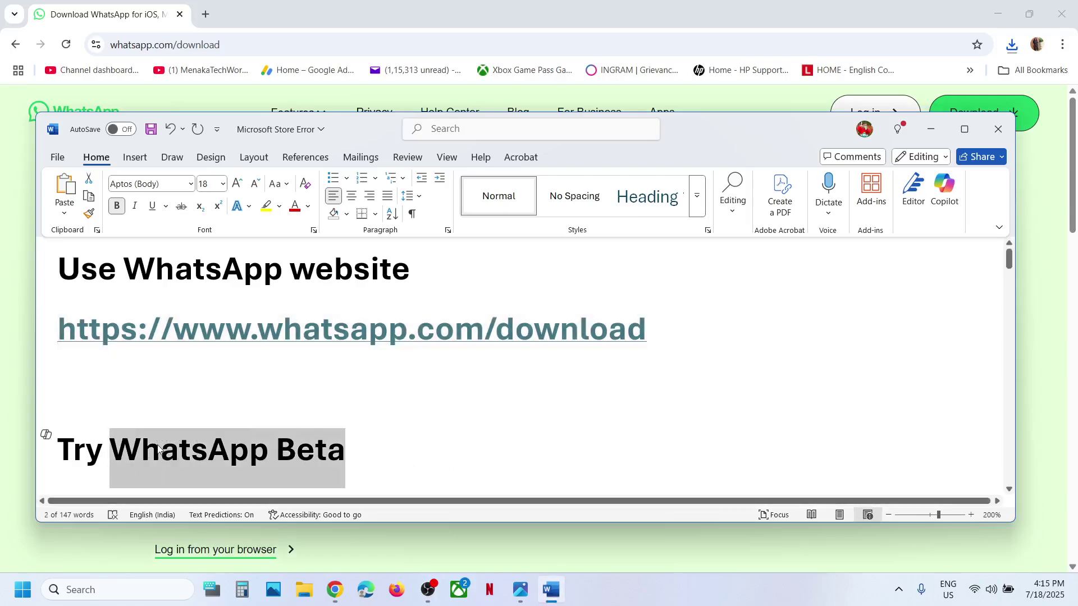
{"action": "left_click", "coordinate": [143, 591]}
{"action": "type", "text": "stor"}
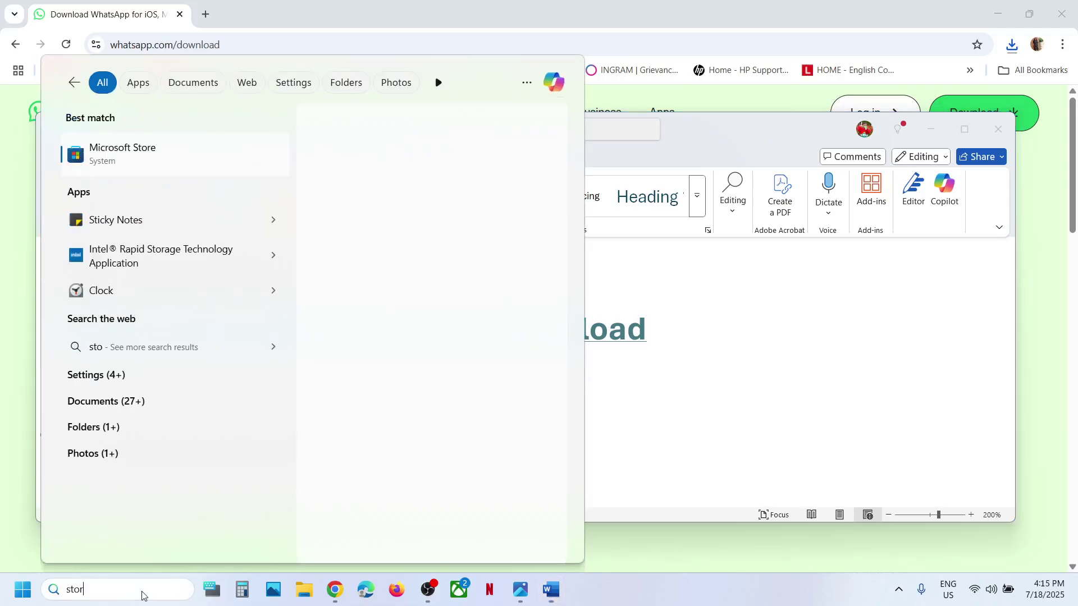
{"action": "type", "text": "e"}
{"action": "key", "text": "Return"}
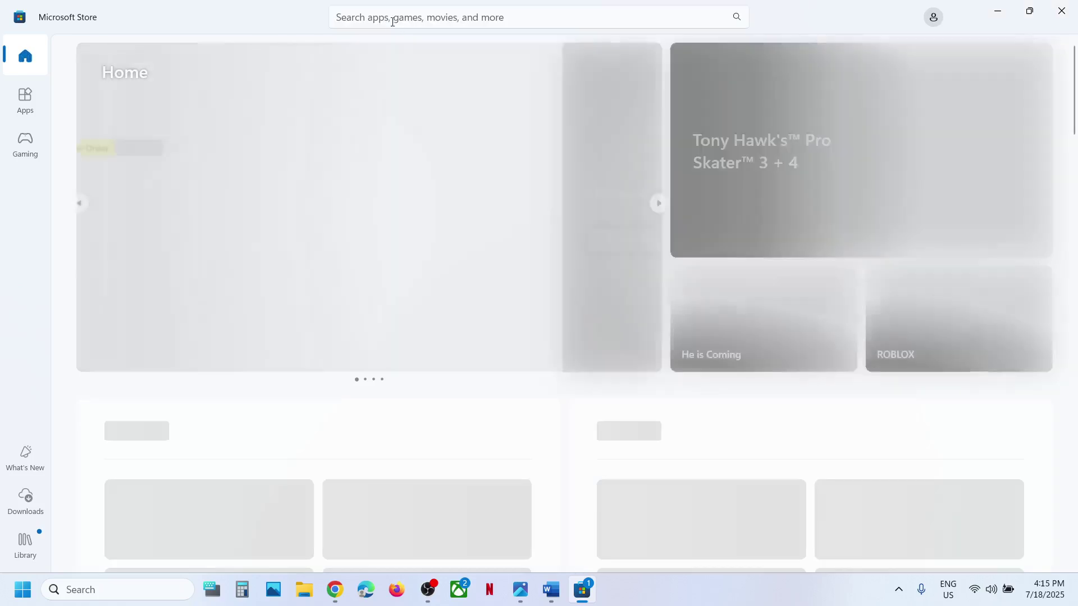
Search the Store for WhatsApp Beta, open its app page, and minimize the Store
{"action": "left_click", "coordinate": [392, 19]}
{"action": "key", "text": "ctrl+v"}
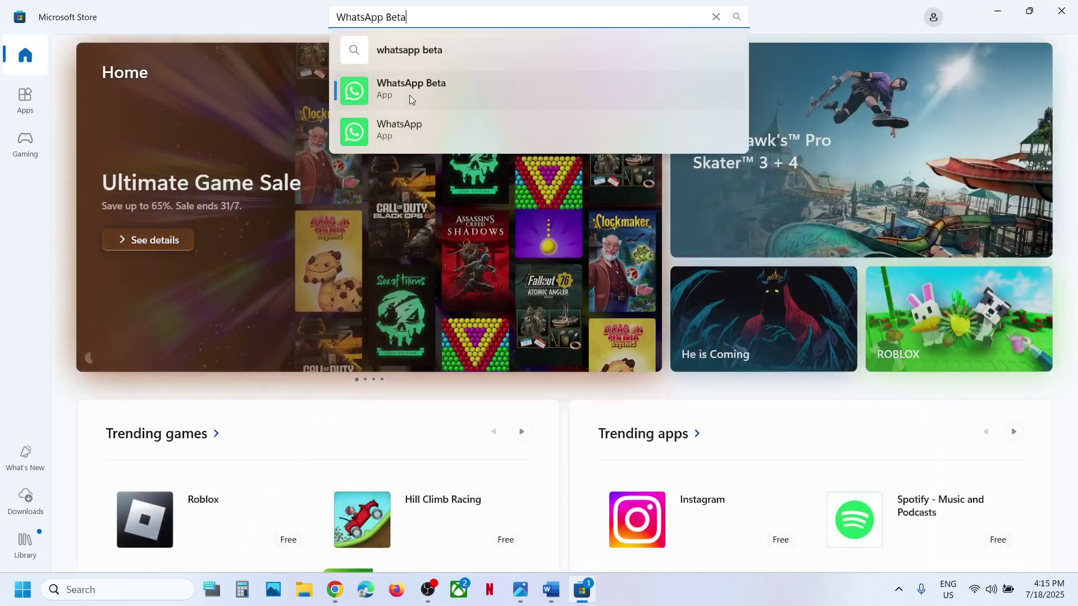
{"action": "left_click", "coordinate": [409, 96]}
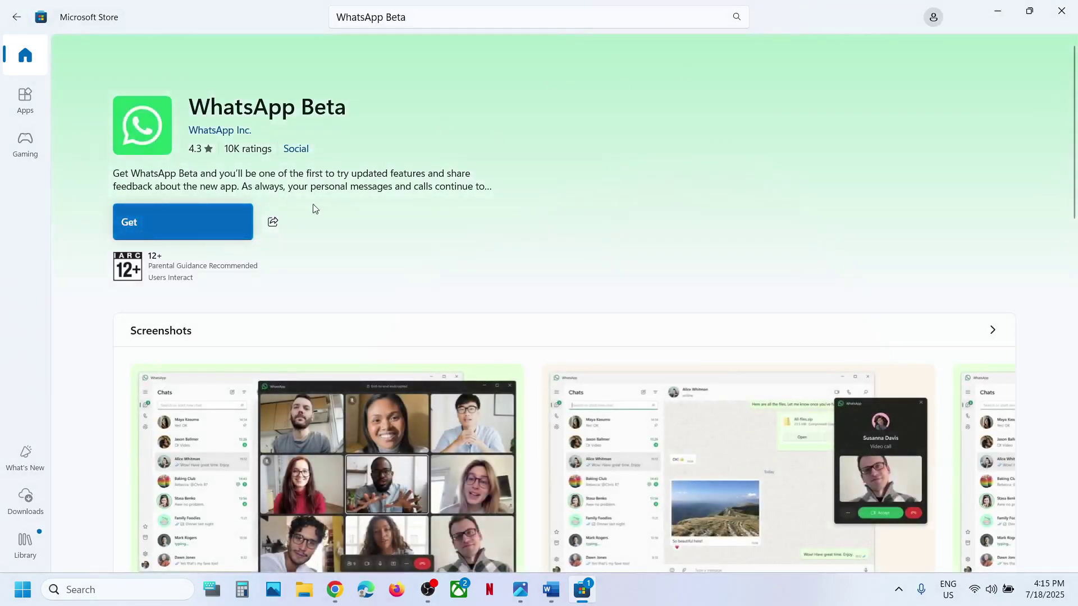
{"action": "left_click", "coordinate": [991, 14]}
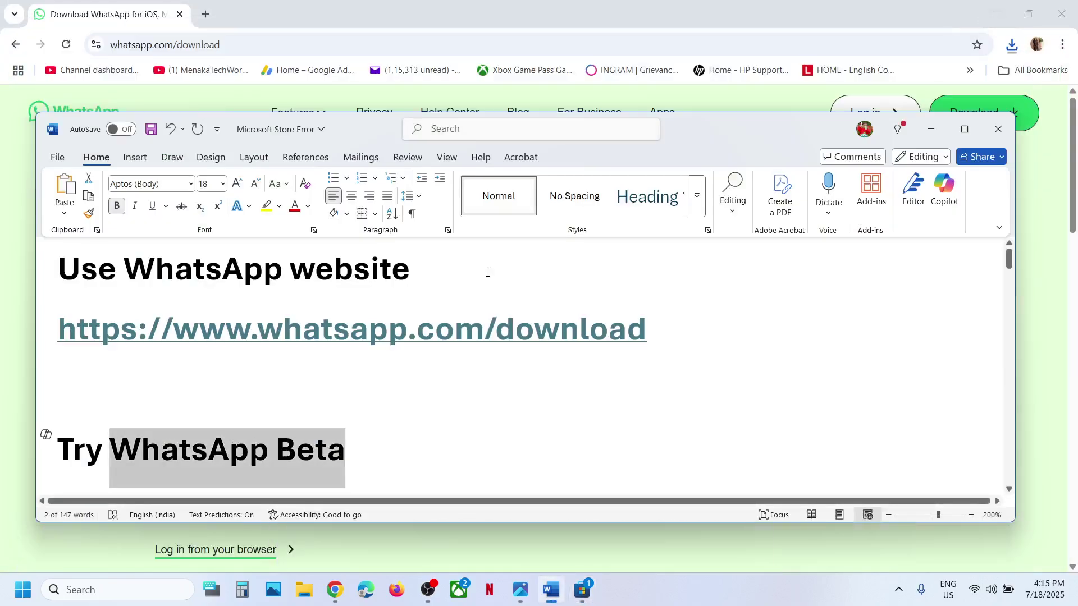
Sync the system clock with the time server from the date and time settings
{"action": "scroll", "coordinate": [393, 378], "scroll_direction": "down", "scroll_amount": 4}
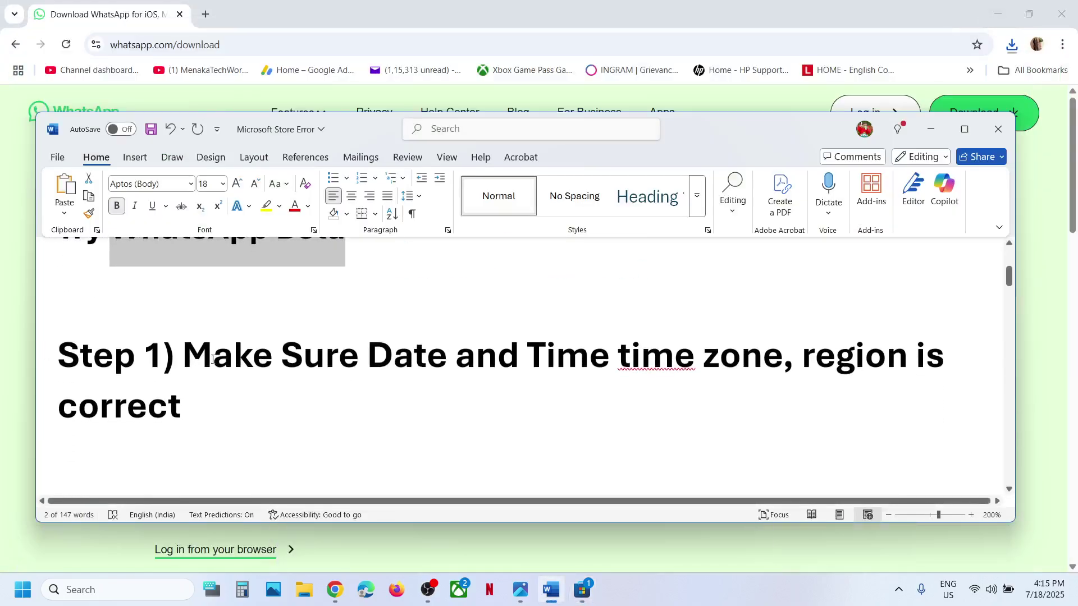
{"action": "left_click_drag", "start_coordinate": [203, 358], "coordinate": [597, 385]}
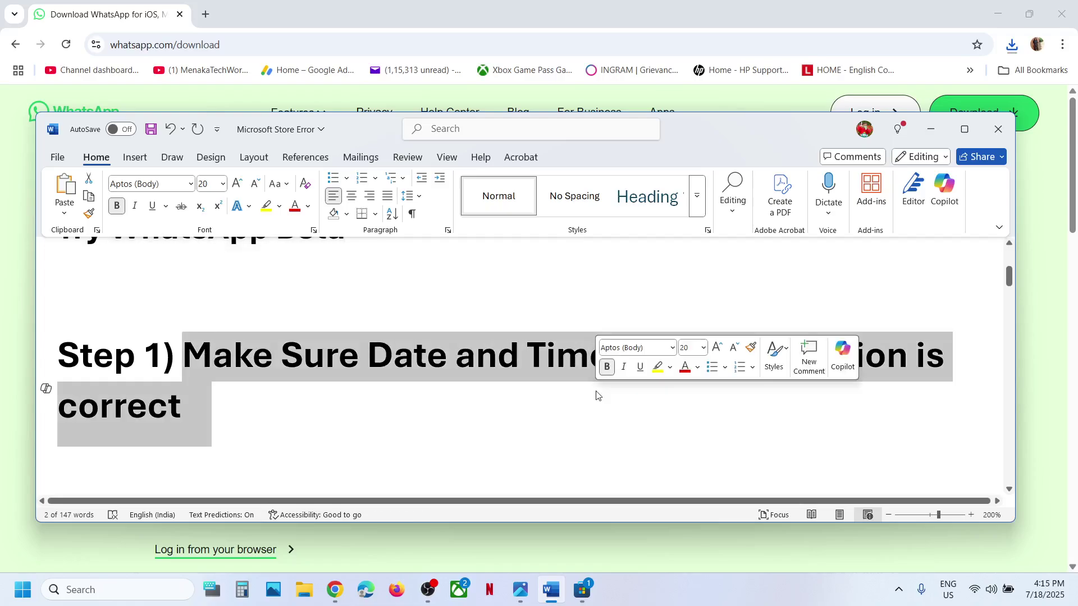
{"action": "left_click", "coordinate": [929, 135]}
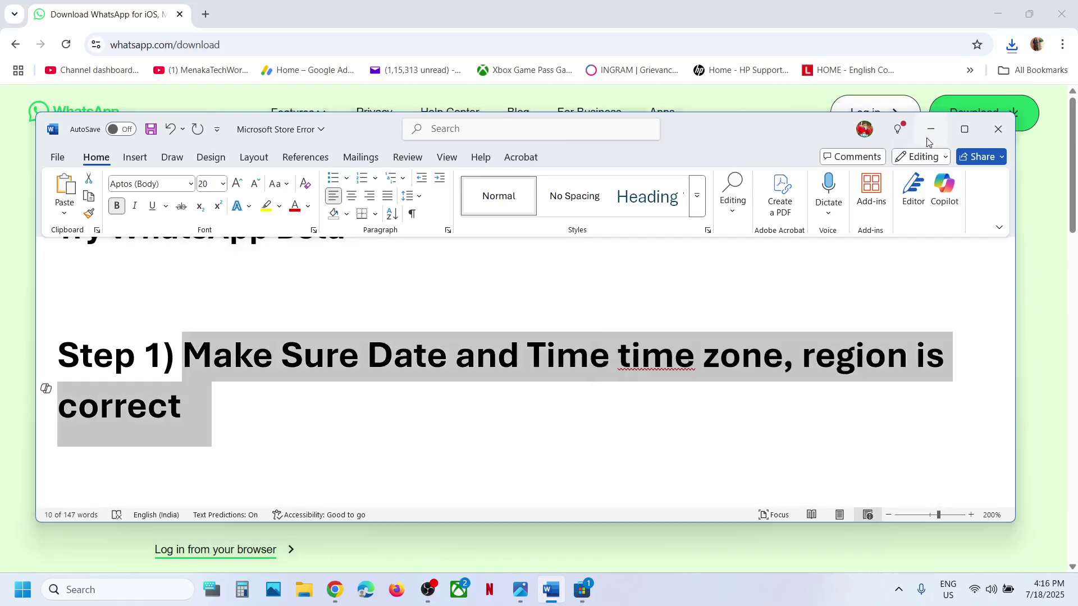
{"action": "right_click", "coordinate": [1045, 594]}
{"action": "left_click", "coordinate": [1013, 531]}
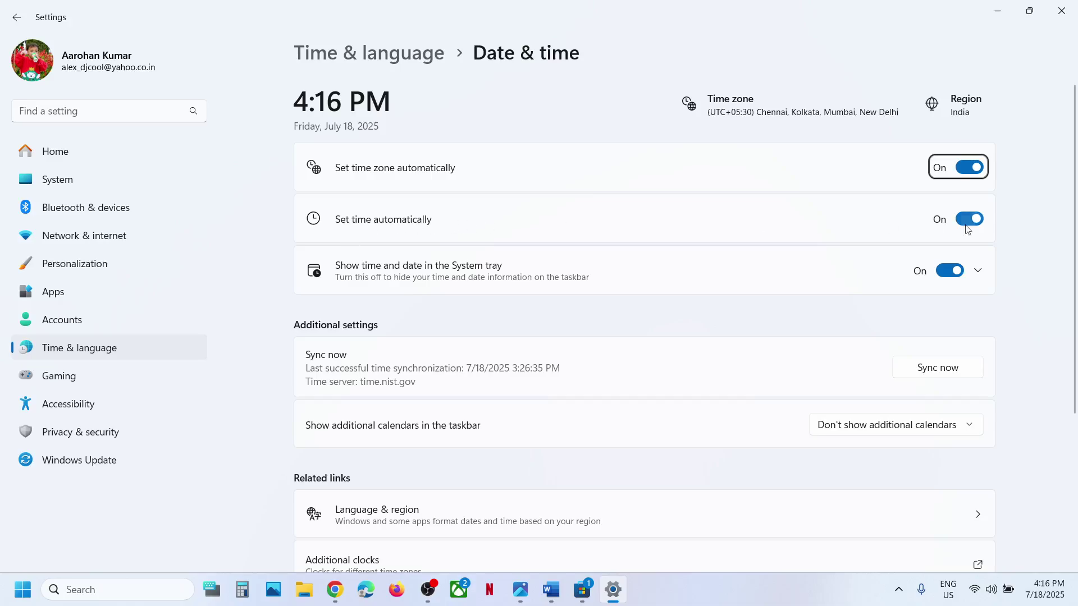
{"action": "left_click", "coordinate": [943, 373]}
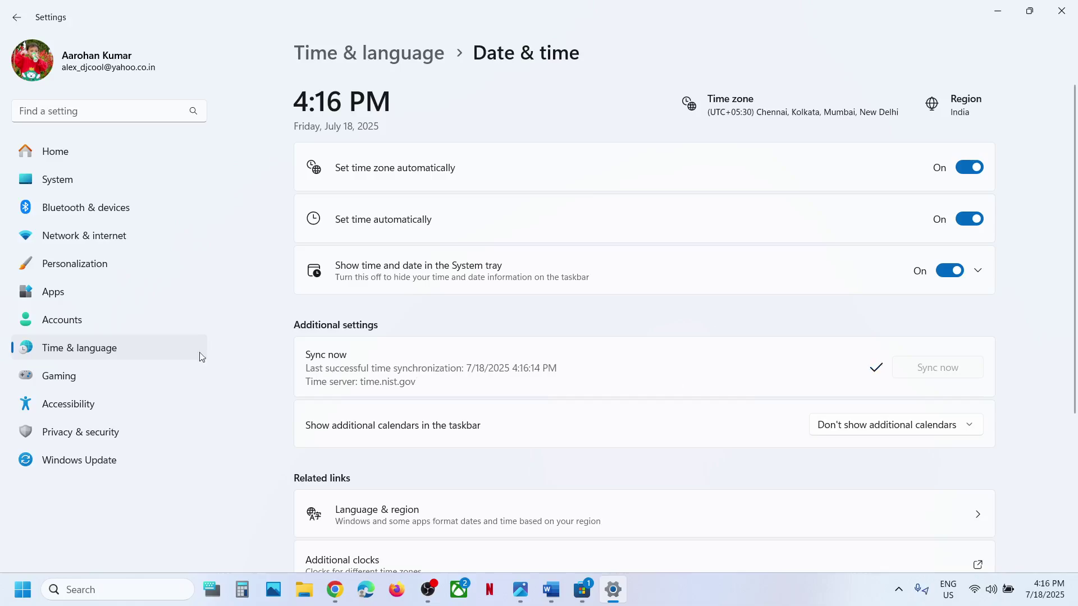
Keep India as the country or region in Language & region, then close Settings
{"action": "left_click", "coordinate": [125, 354]}
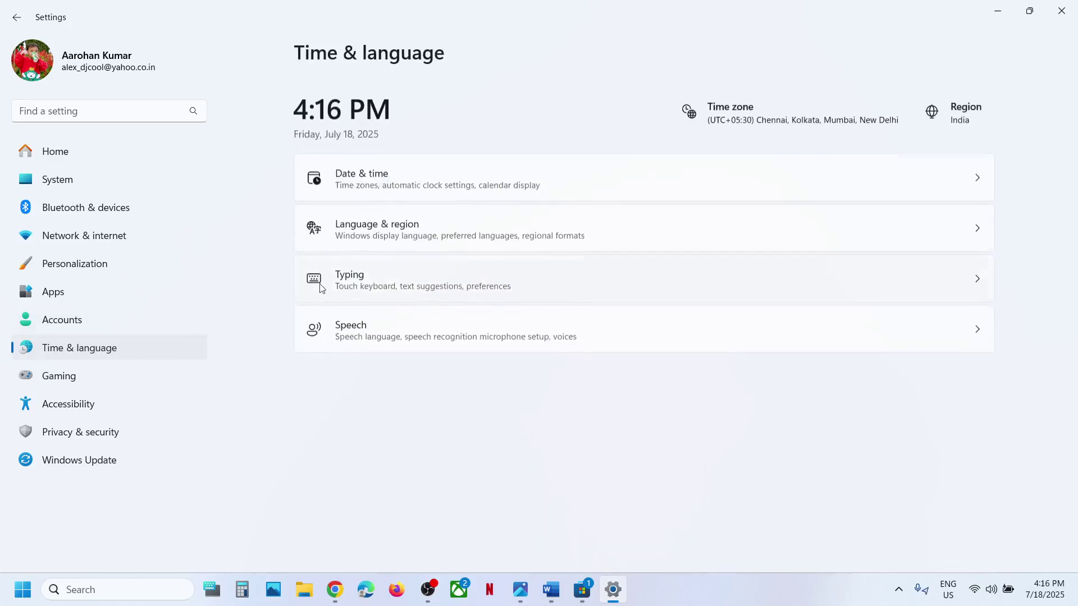
{"action": "left_click", "coordinate": [452, 210]}
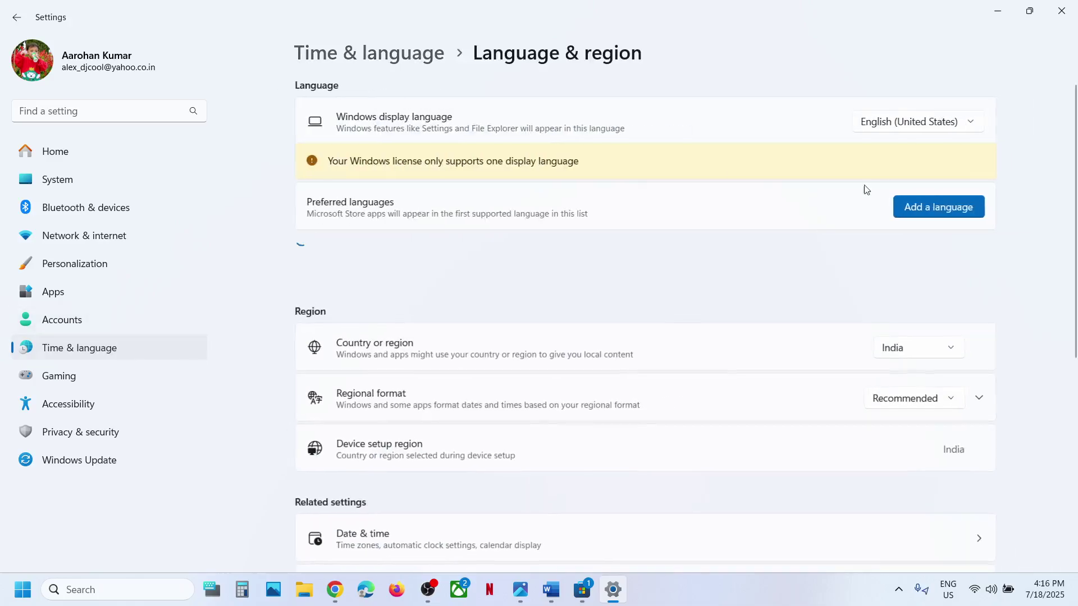
{"action": "left_click", "coordinate": [911, 356]}
{"action": "left_click", "coordinate": [908, 349]}
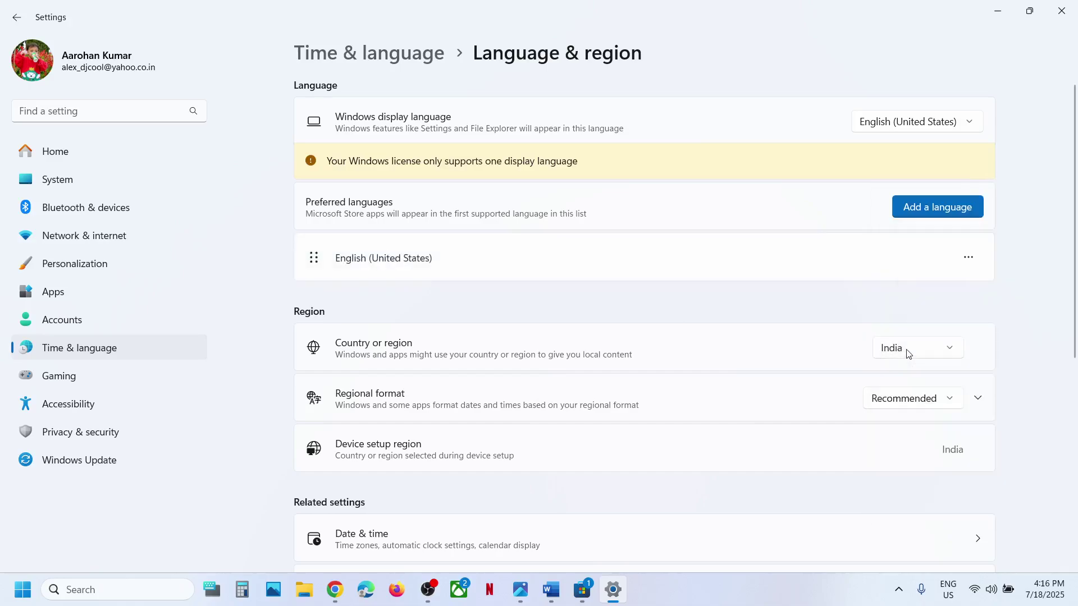
{"action": "left_click", "coordinate": [1061, 10]}
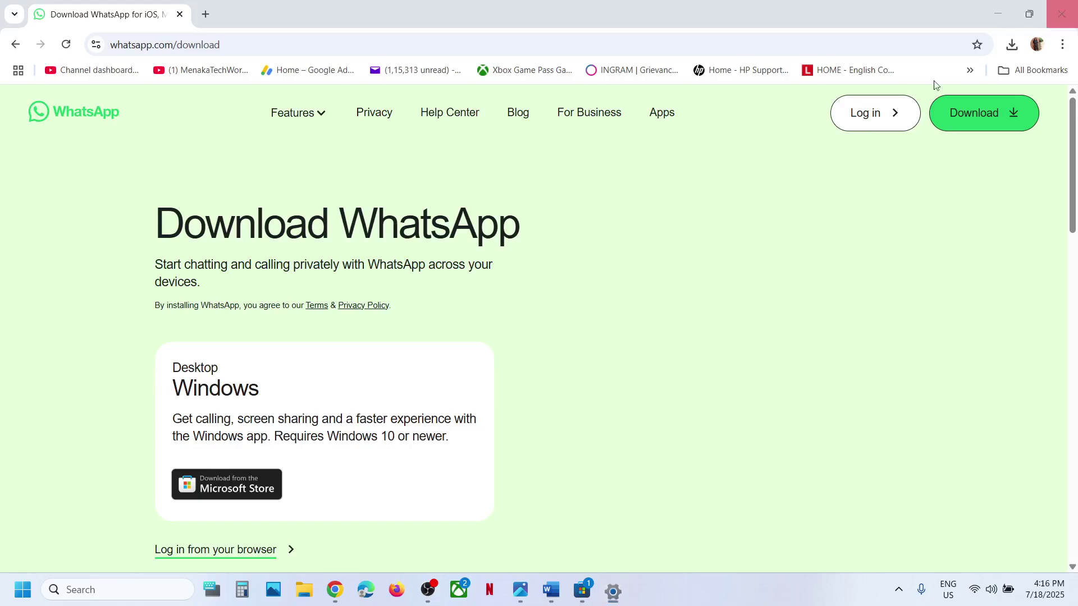
Copy 'wsreset' from the notes and run it from Windows search to reset the Store cache
{"action": "left_click", "coordinate": [554, 588]}
{"action": "scroll", "coordinate": [376, 438], "scroll_direction": "down", "scroll_amount": 5}
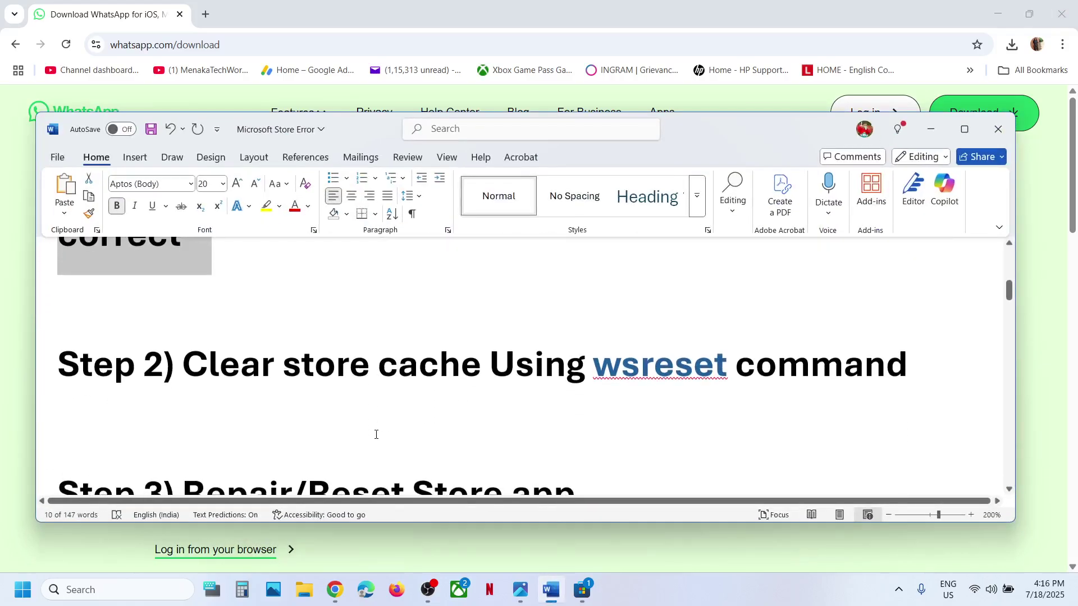
{"action": "double_click", "coordinate": [657, 372]}
{"action": "key", "text": "ctrl+c"}
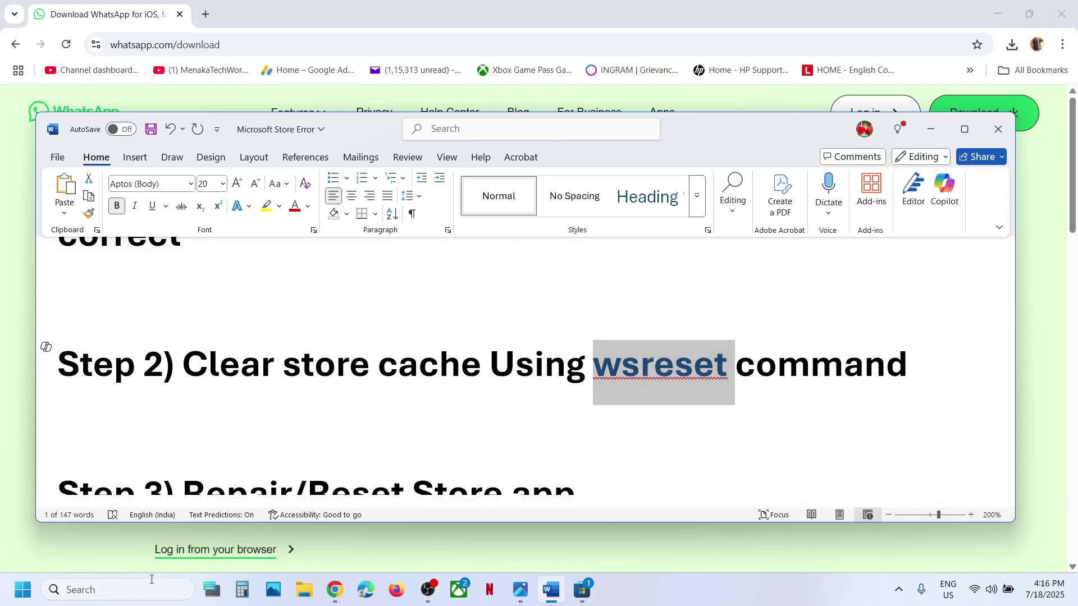
{"action": "left_click", "coordinate": [150, 584]}
{"action": "key", "text": "ctrl+v"}
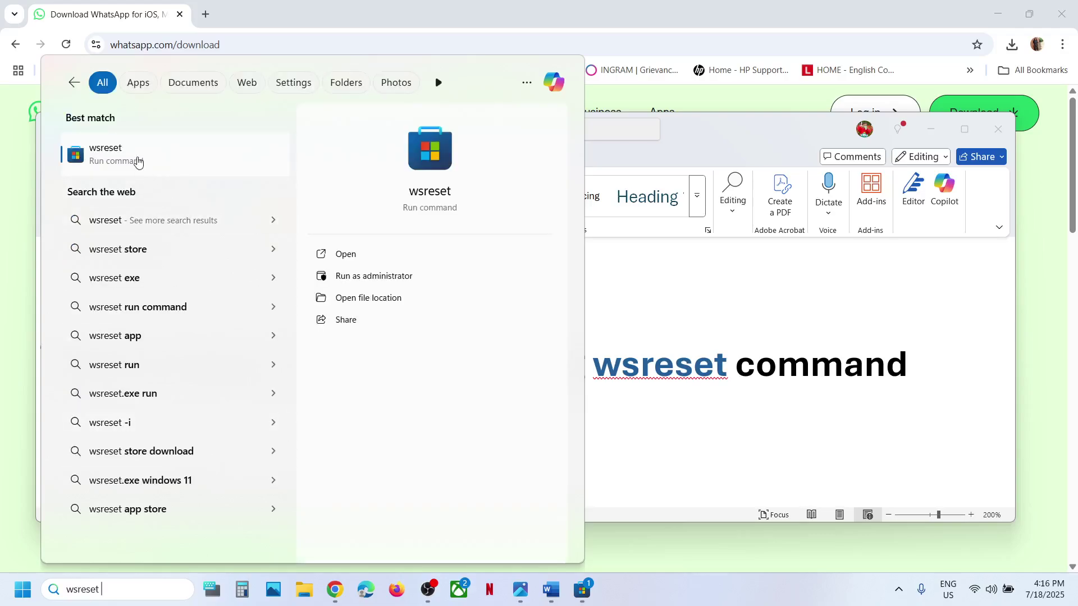
{"action": "left_click", "coordinate": [138, 162]}
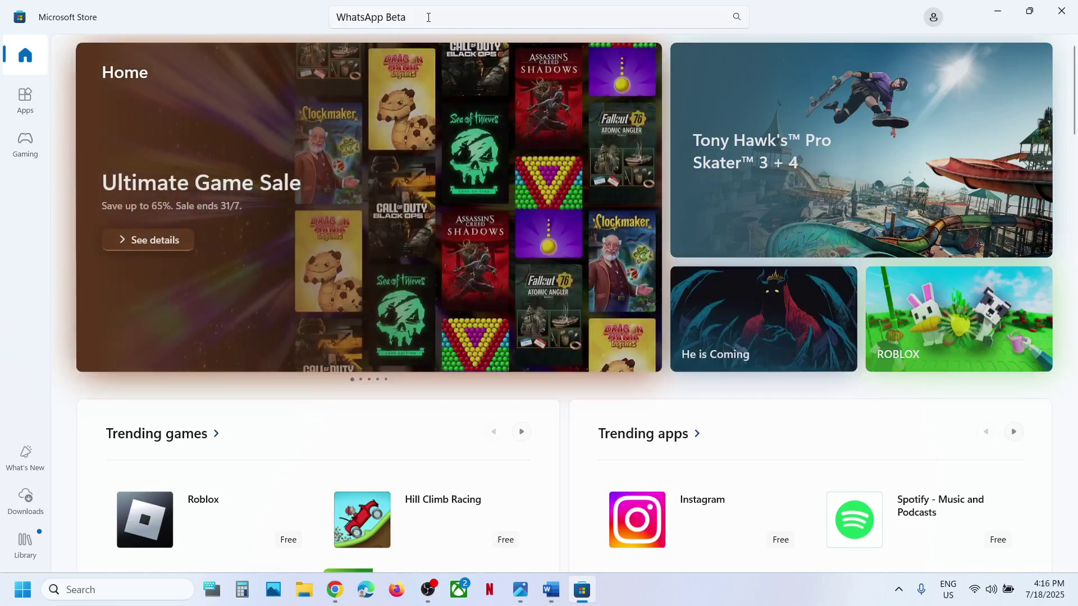
Search the Store for 'whatsapp', open the WhatsApp page, and return to the notes
{"action": "left_click", "coordinate": [432, 15]}
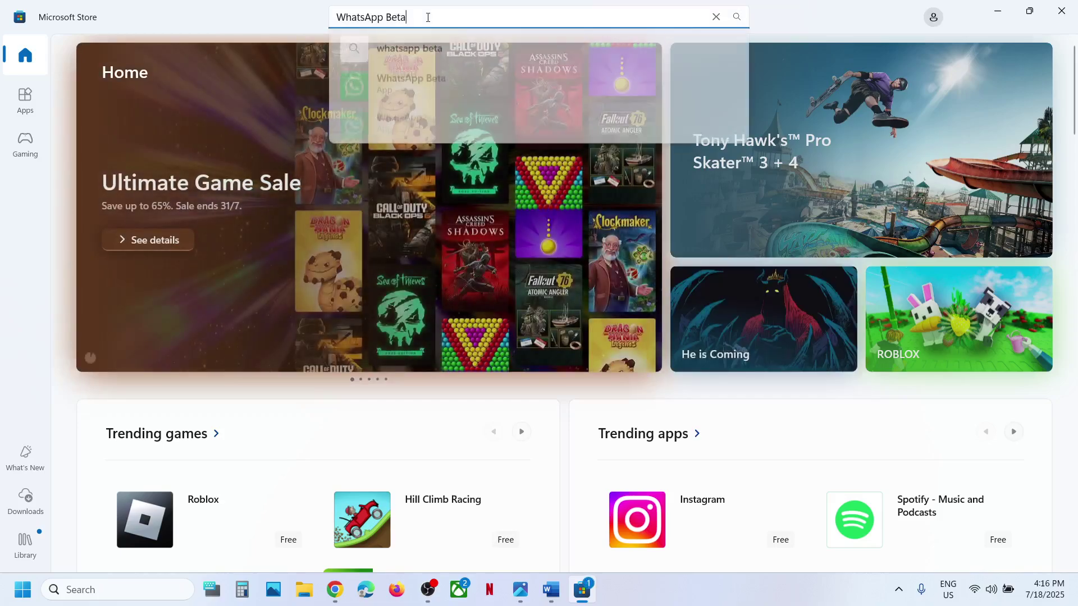
{"action": "type", "text": "whats"}
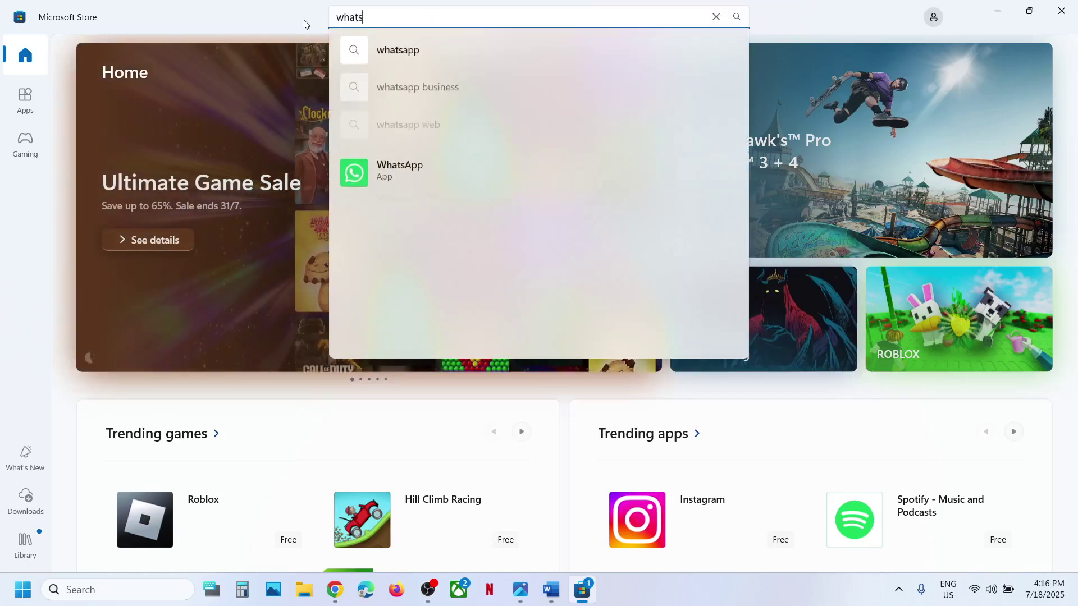
{"action": "type", "text": "app"}
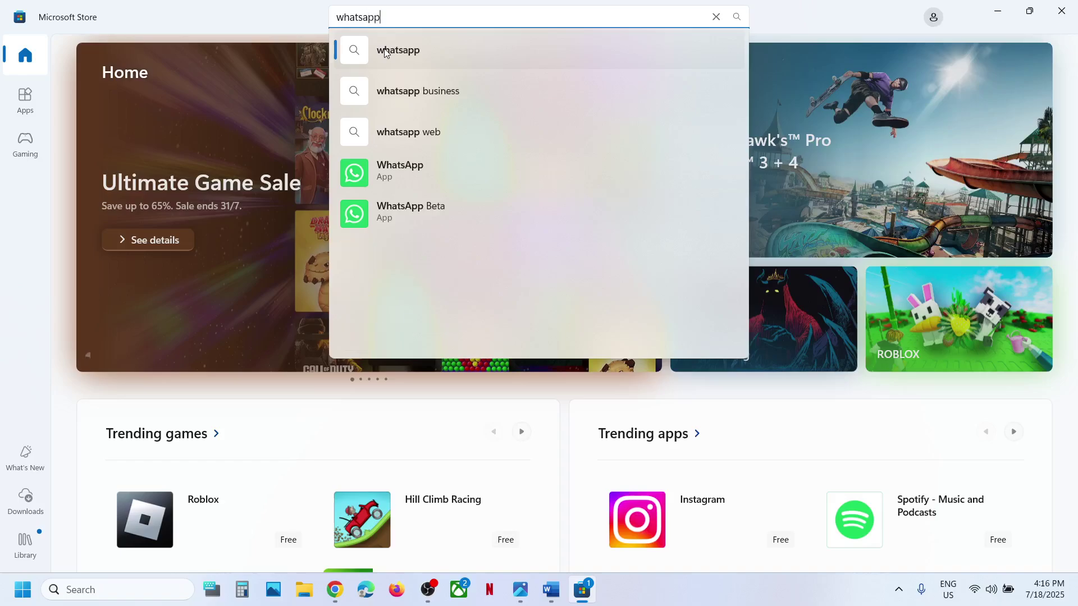
{"action": "left_click", "coordinate": [416, 180]}
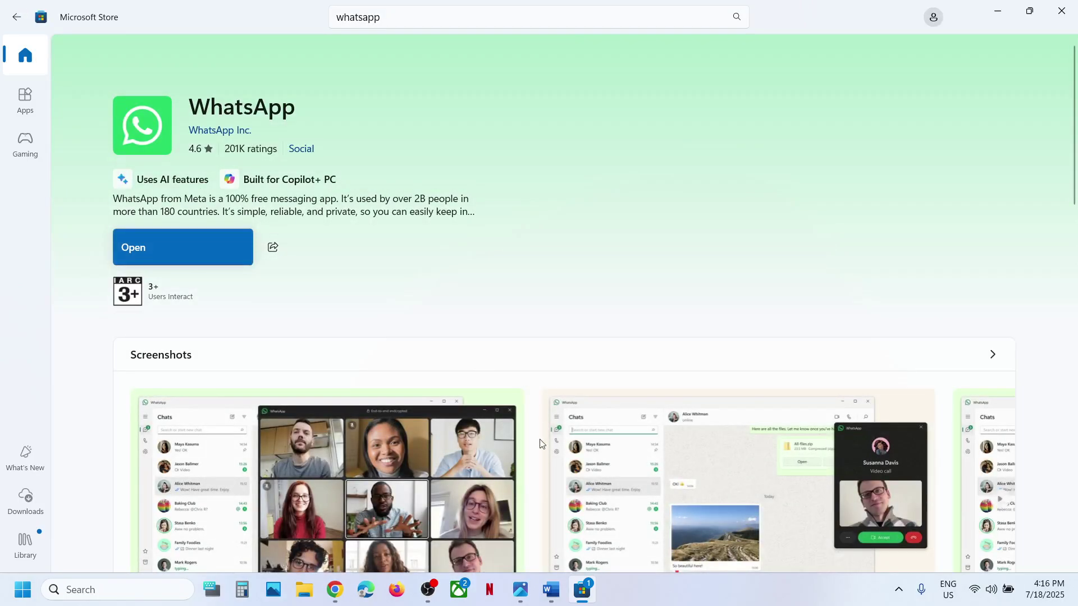
{"action": "key", "text": "alt+Tab"}
Open the Microsoft Store app settings page from a Windows search for 'store'
{"action": "scroll", "coordinate": [409, 392], "scroll_direction": "down", "scroll_amount": 1}
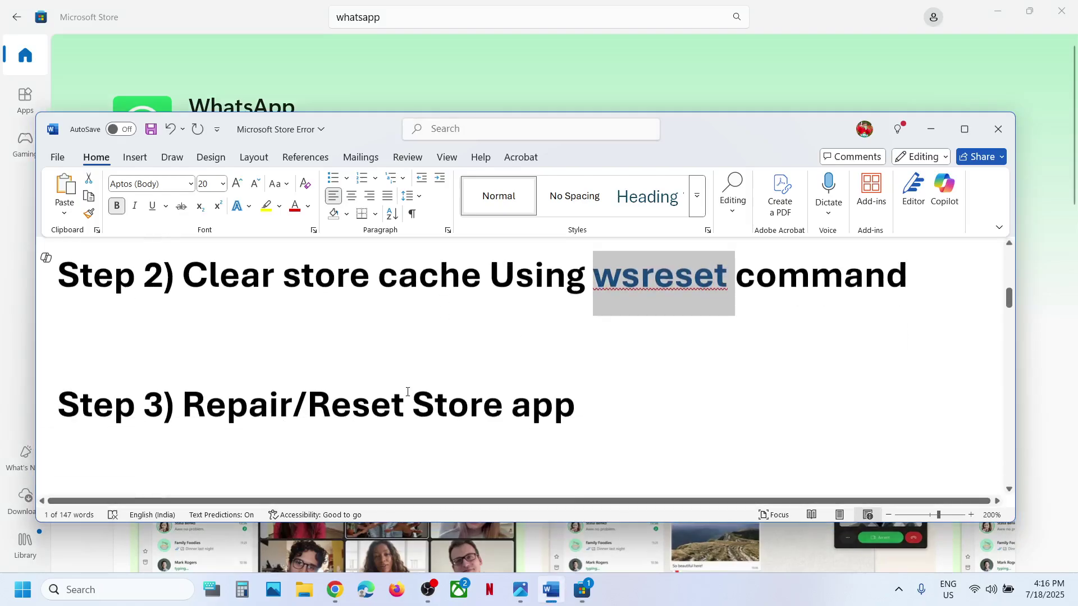
{"action": "left_click_drag", "start_coordinate": [219, 399], "coordinate": [574, 395]}
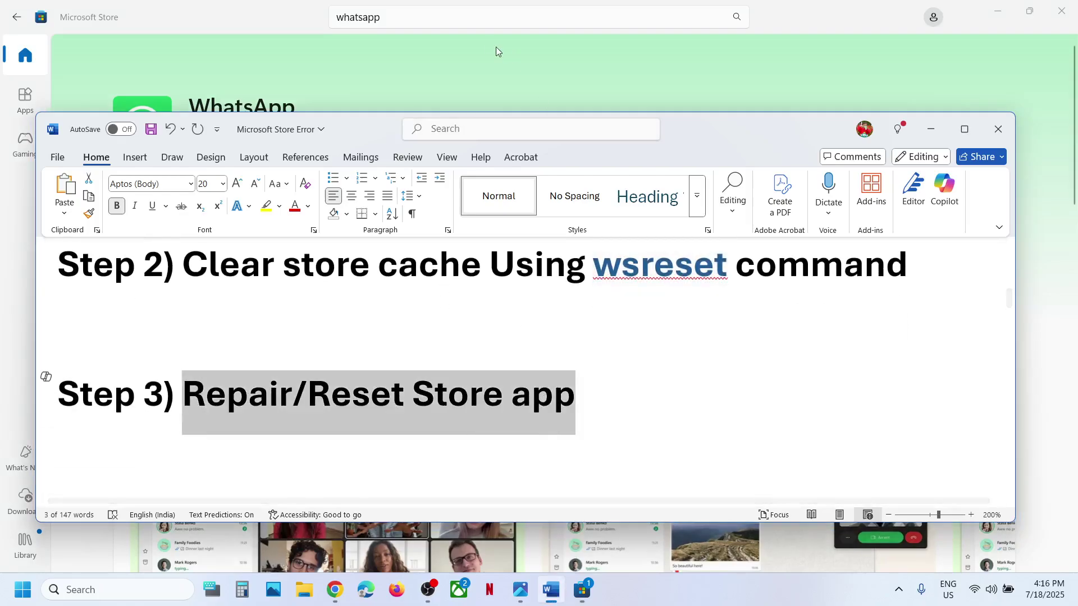
{"action": "left_click", "coordinate": [446, 55]}
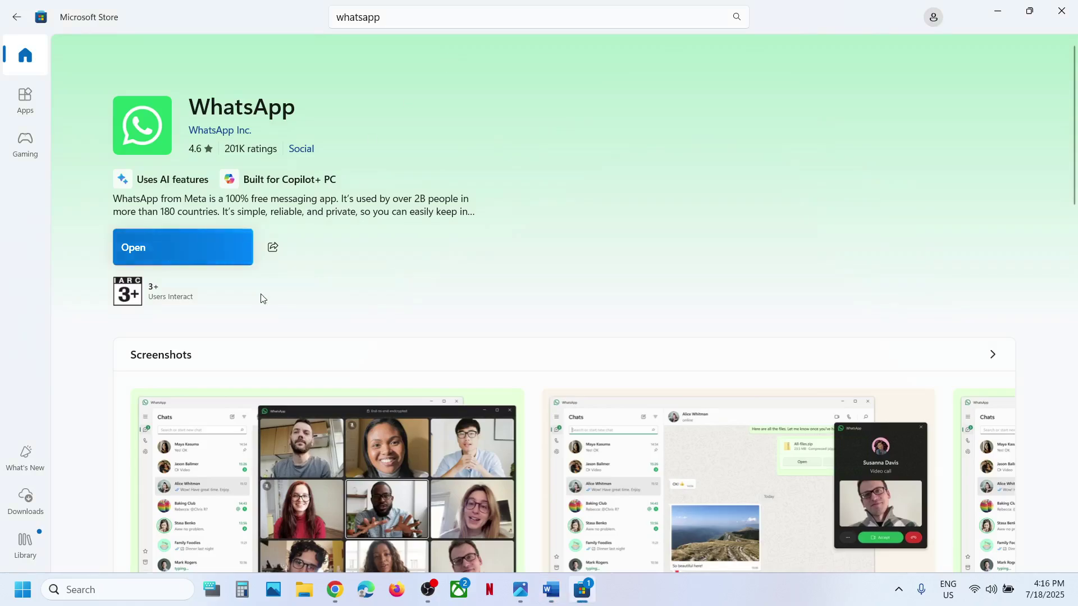
{"action": "left_click", "coordinate": [104, 588]}
{"action": "type", "text": "store"}
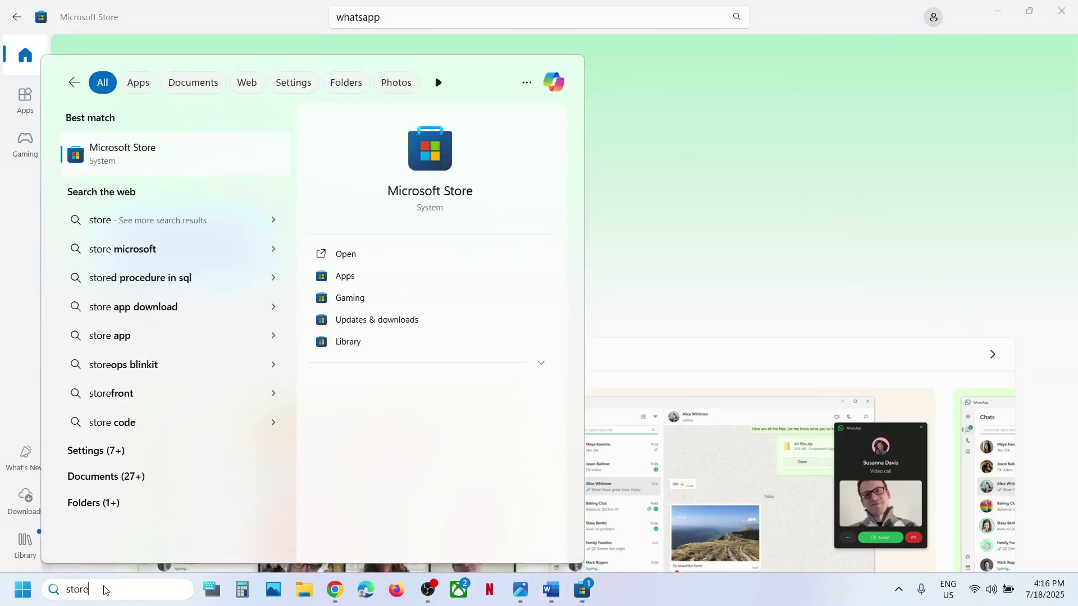
{"action": "right_click", "coordinate": [147, 151]}
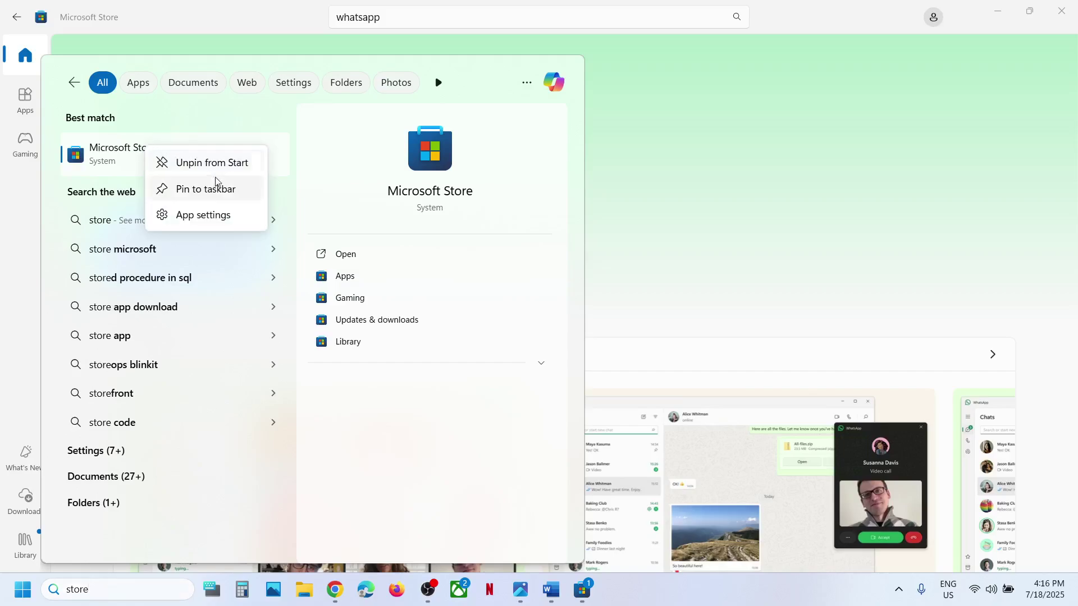
{"action": "left_click", "coordinate": [200, 226]}
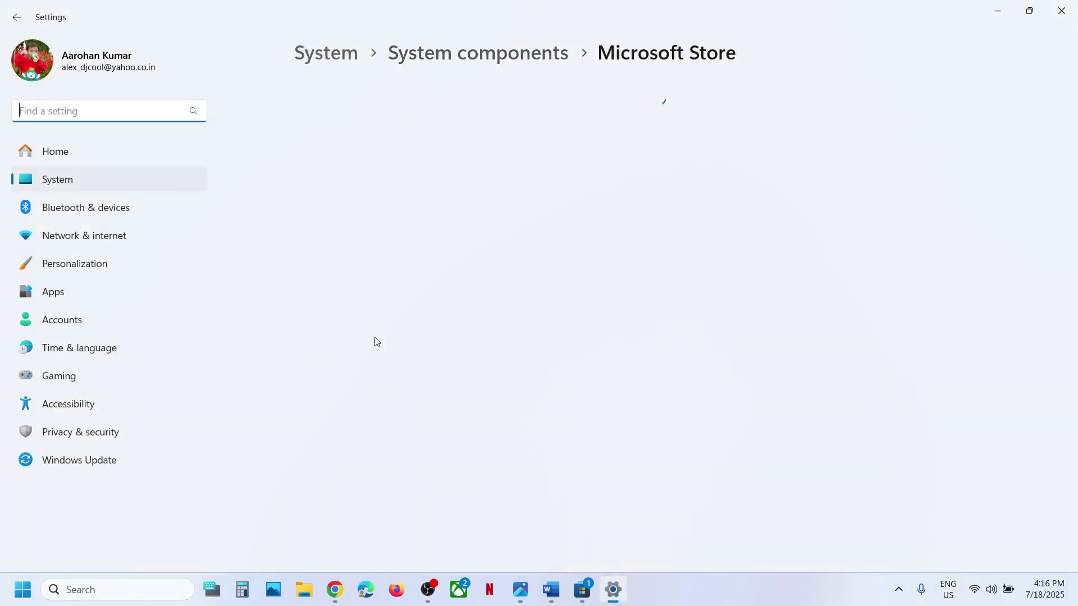
Terminate Microsoft Store and start a Repair of the component
{"action": "scroll", "coordinate": [375, 341], "scroll_direction": "down", "scroll_amount": 5}
{"action": "scroll", "coordinate": [375, 341], "scroll_direction": "down", "scroll_amount": 2}
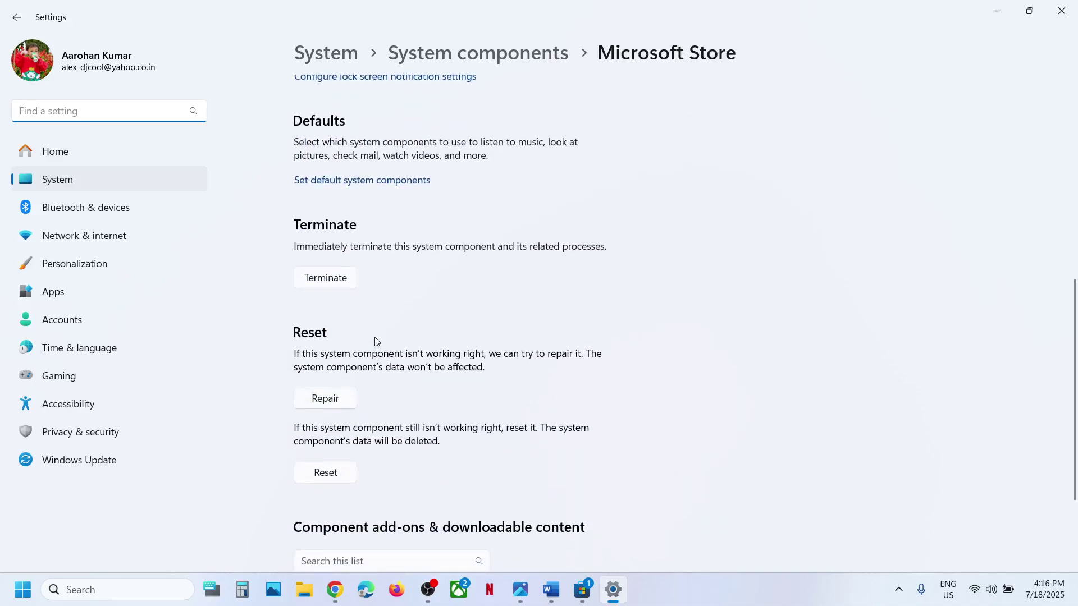
{"action": "left_click", "coordinate": [341, 286]}
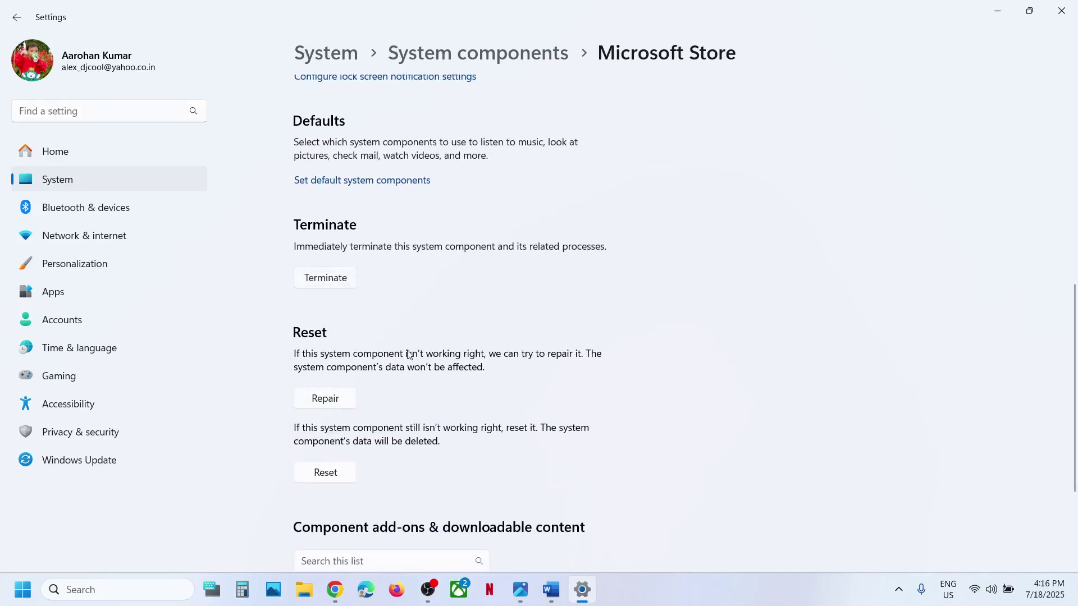
{"action": "left_click", "coordinate": [324, 400]}
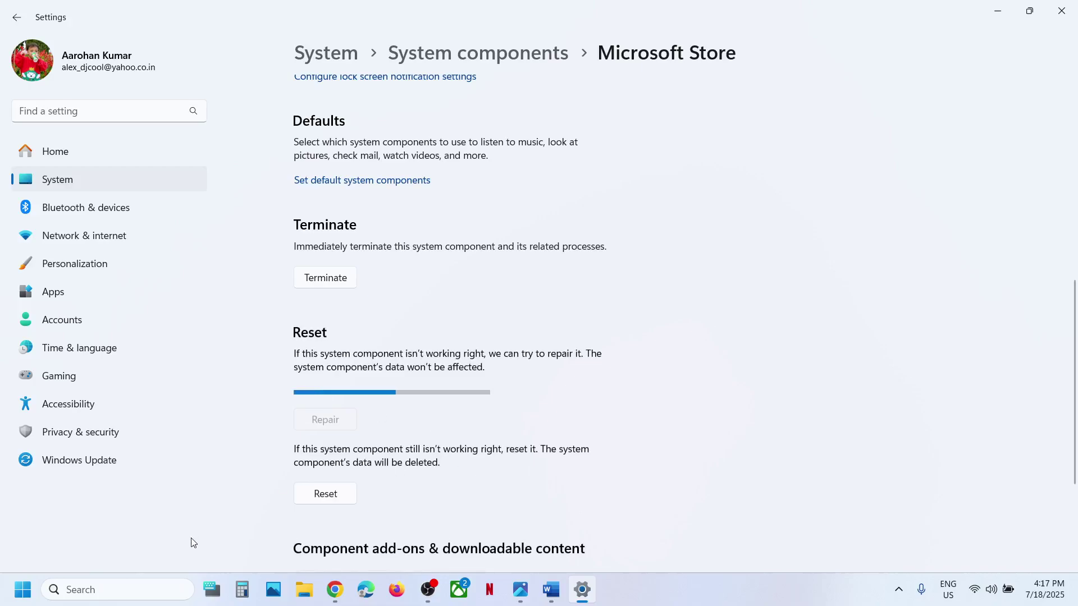
Relaunch Microsoft Store and open the WhatsApp app page to check it after the repair
{"action": "left_click", "coordinate": [136, 589]}
{"action": "type", "text": "store"}
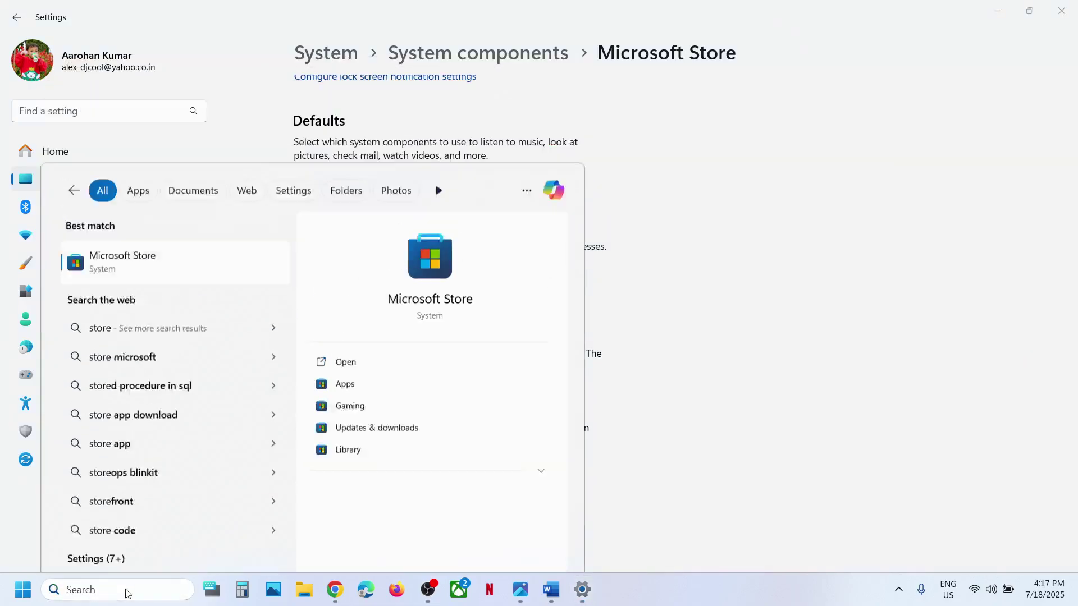
{"action": "key", "text": "Return"}
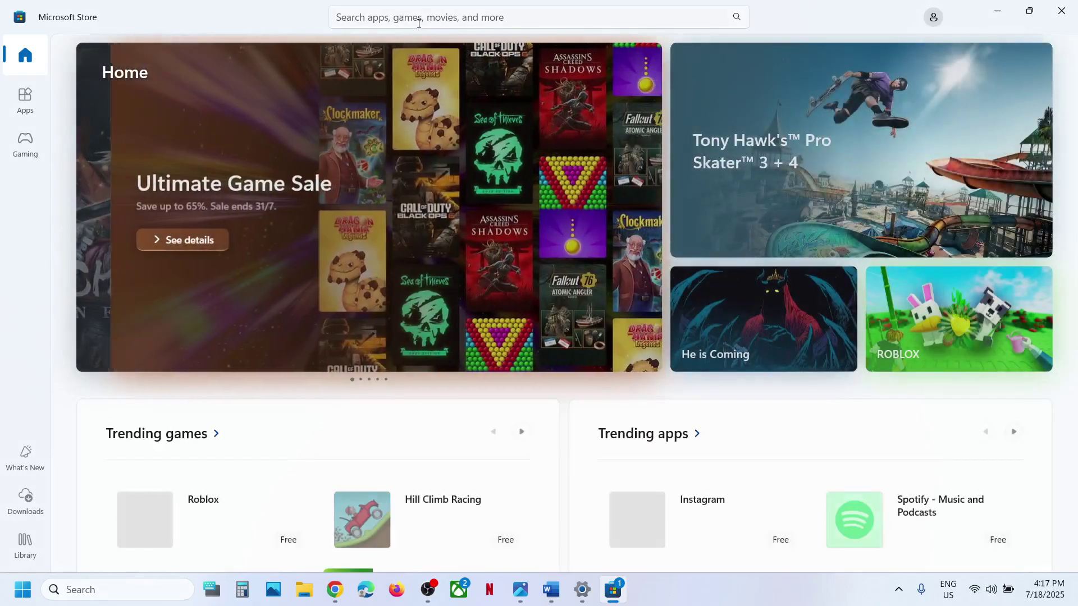
{"action": "left_click", "coordinate": [418, 19]}
{"action": "type", "text": "whatsapp"}
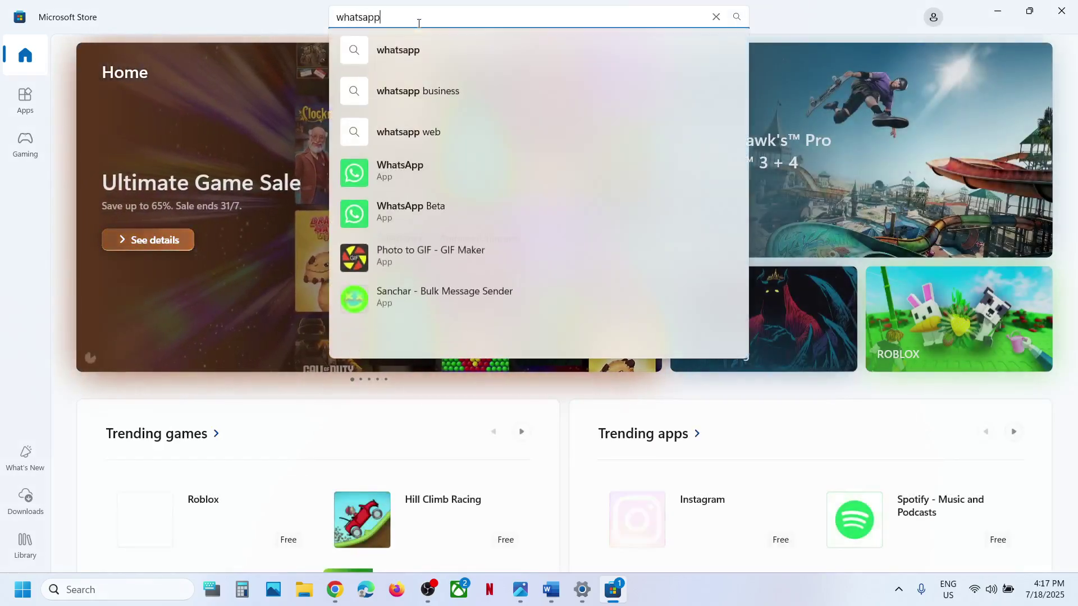
{"action": "left_click", "coordinate": [396, 157]}
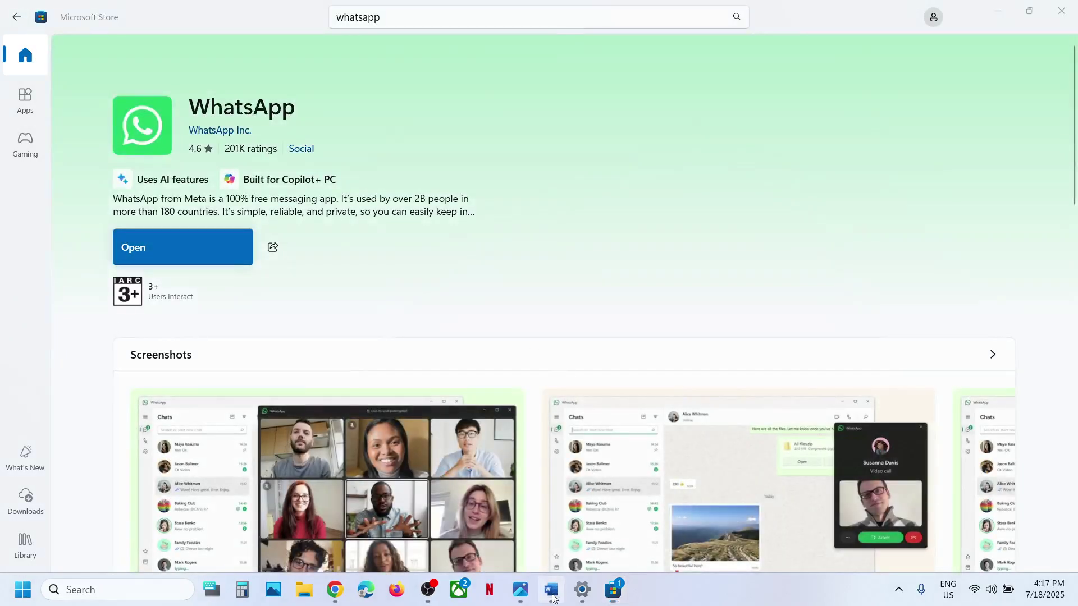
Reset the Microsoft Store component in Settings and confirm deleting its data
{"action": "left_click", "coordinate": [550, 590]}
{"action": "scroll", "coordinate": [368, 359], "scroll_direction": "down", "scroll_amount": 3}
{"action": "scroll", "coordinate": [366, 362], "scroll_direction": "up", "scroll_amount": 1}
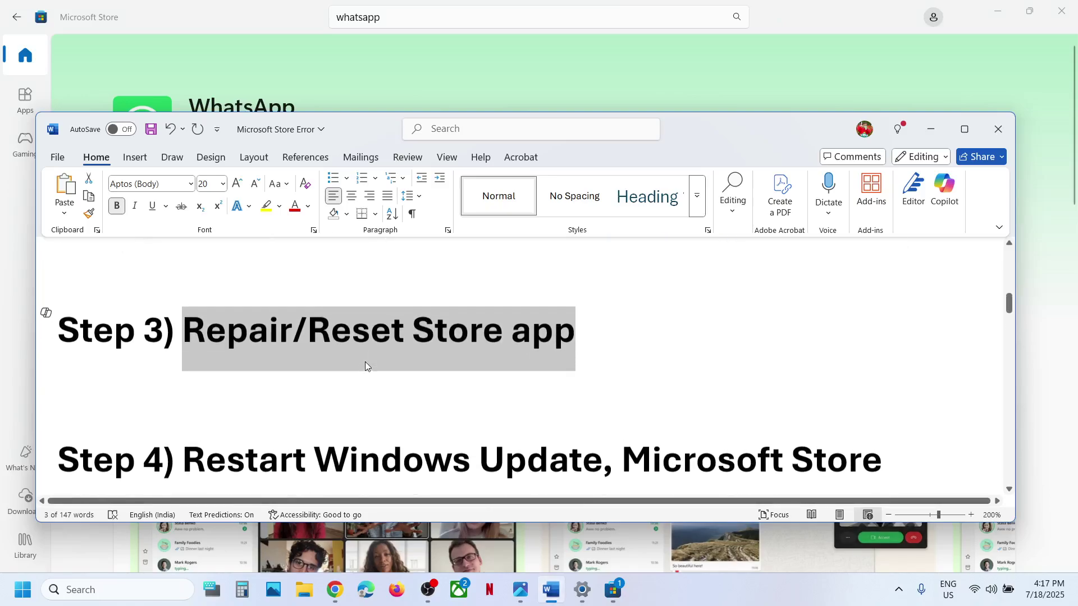
{"action": "left_click", "coordinate": [583, 589]}
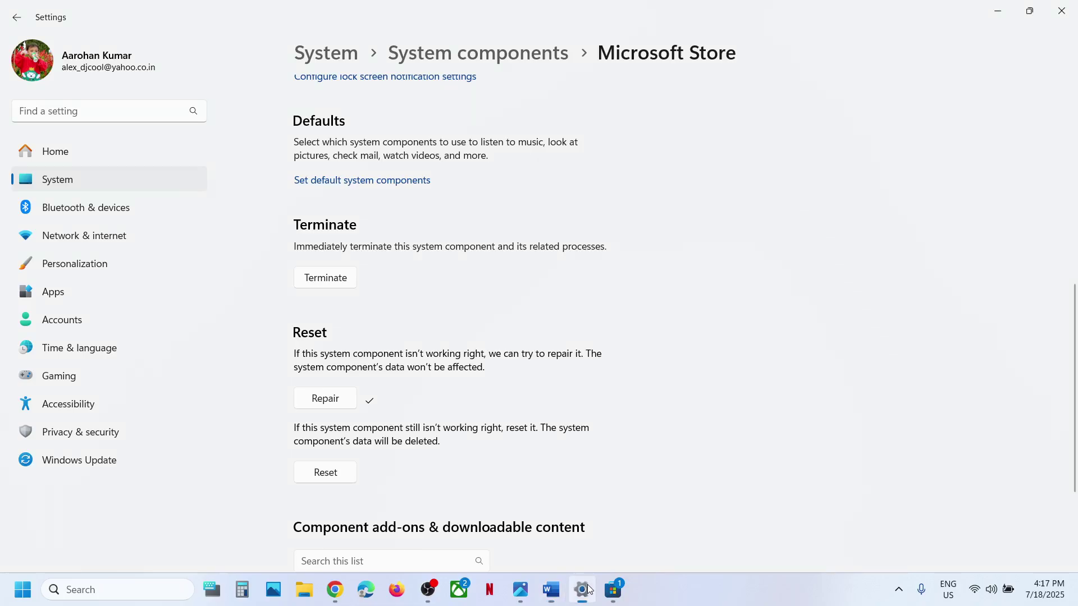
{"action": "left_click", "coordinate": [329, 477]}
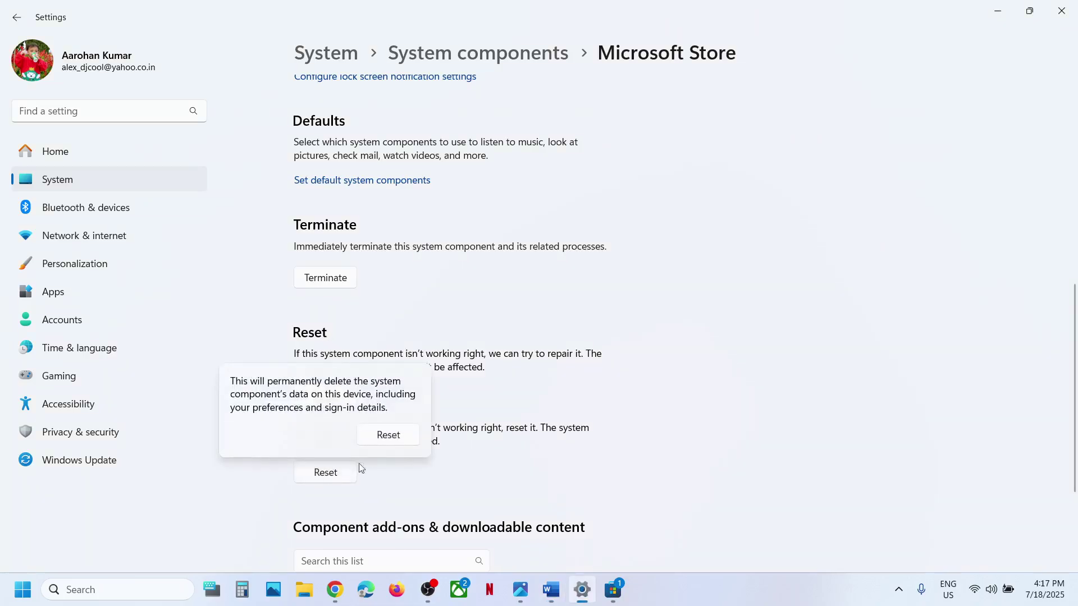
{"action": "left_click", "coordinate": [389, 437]}
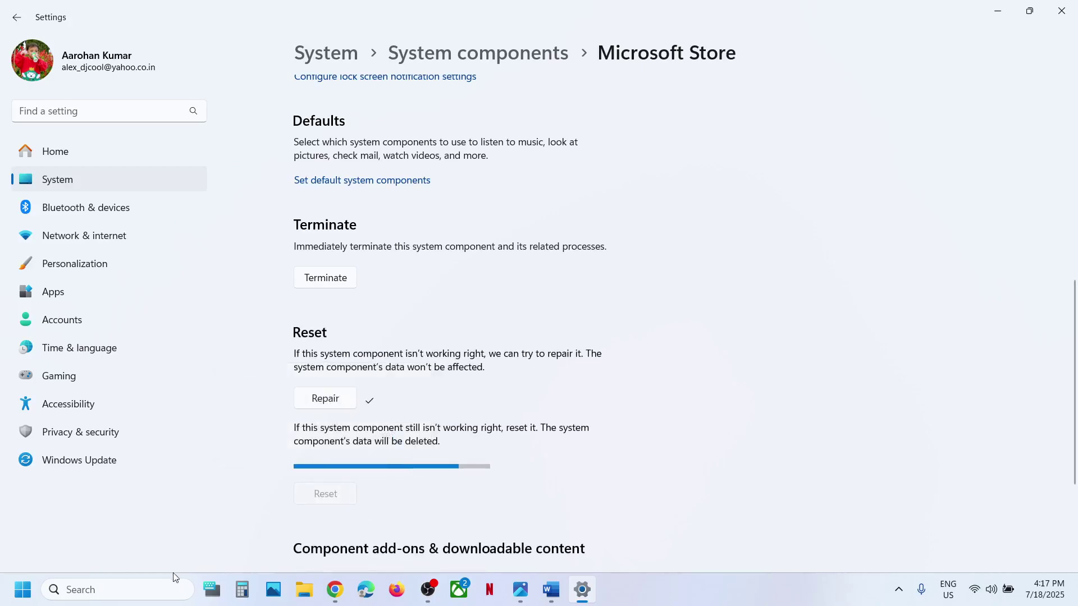
Relaunch Microsoft Store maximized and open the WhatsApp product page via a 'whatsapp' search
{"action": "left_click", "coordinate": [125, 590]}
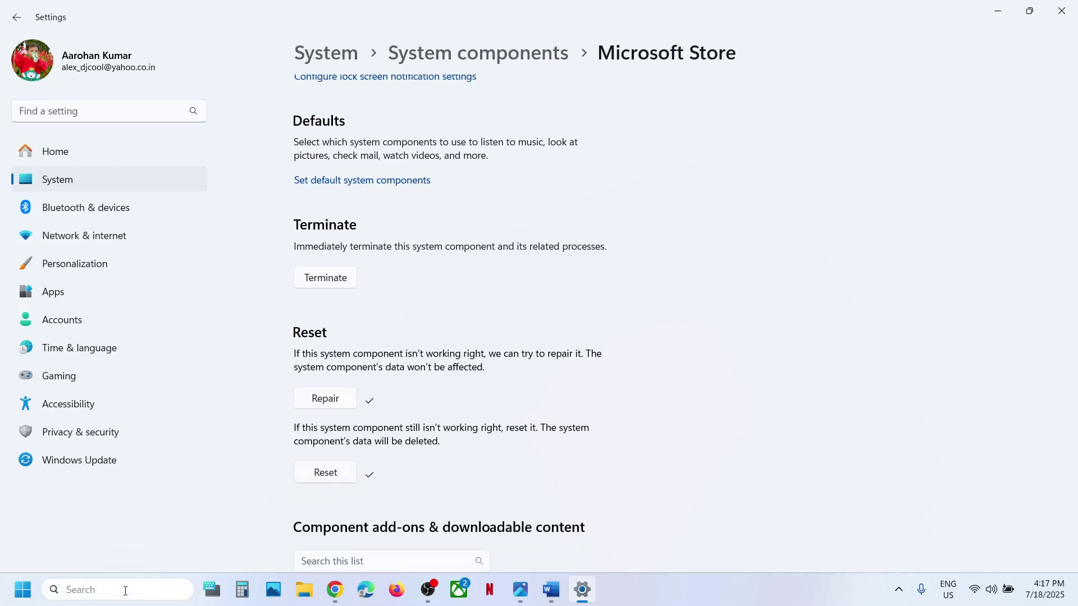
{"action": "type", "text": "store"}
{"action": "key", "text": "Return"}
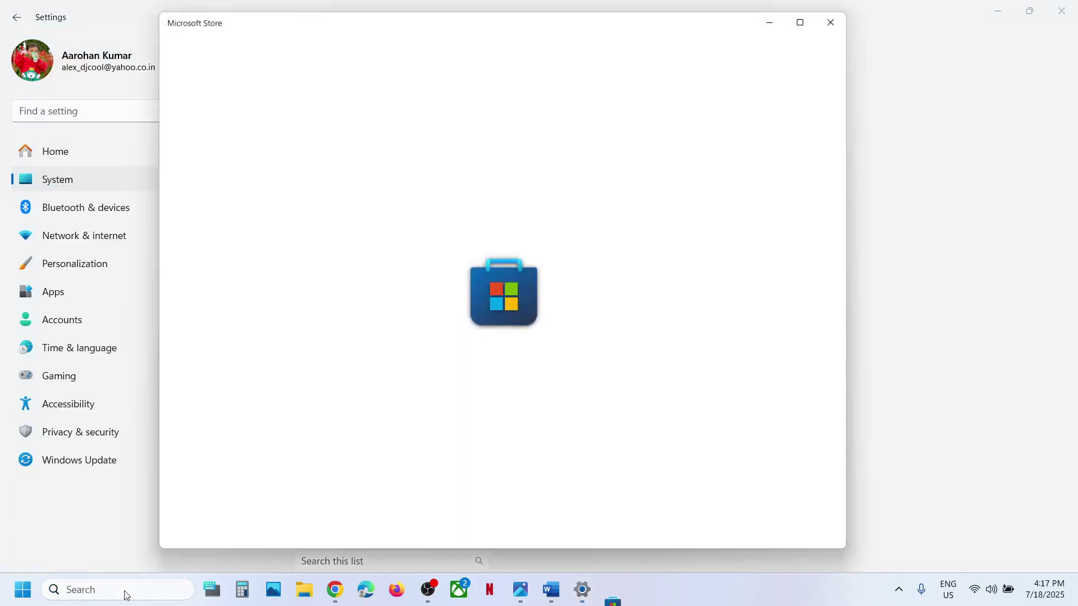
{"action": "left_click", "coordinate": [815, 13]}
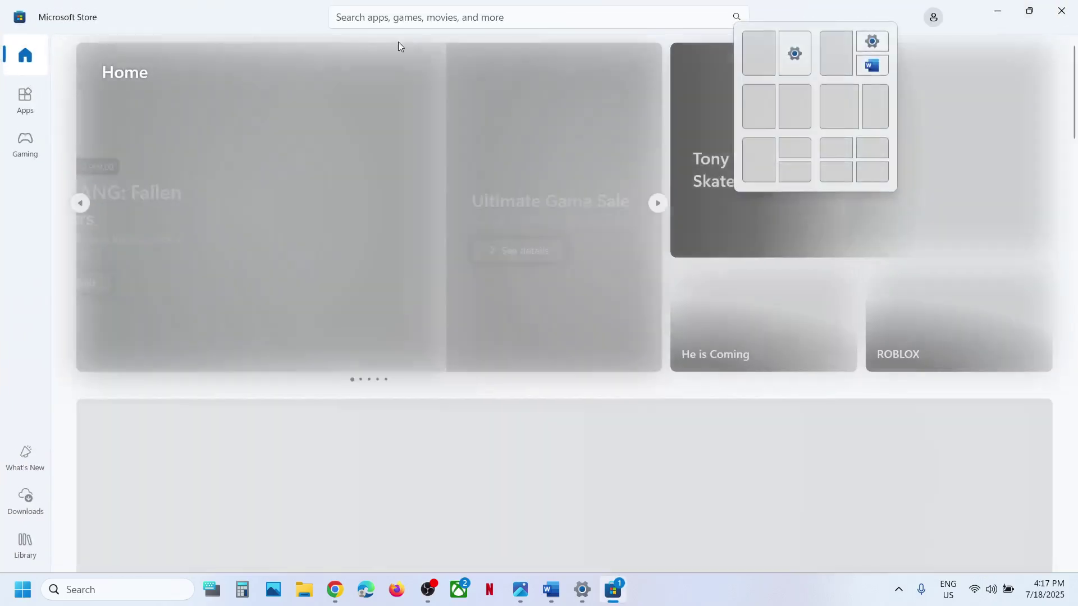
{"action": "left_click", "coordinate": [464, 16]}
{"action": "type", "text": "whatsapp"}
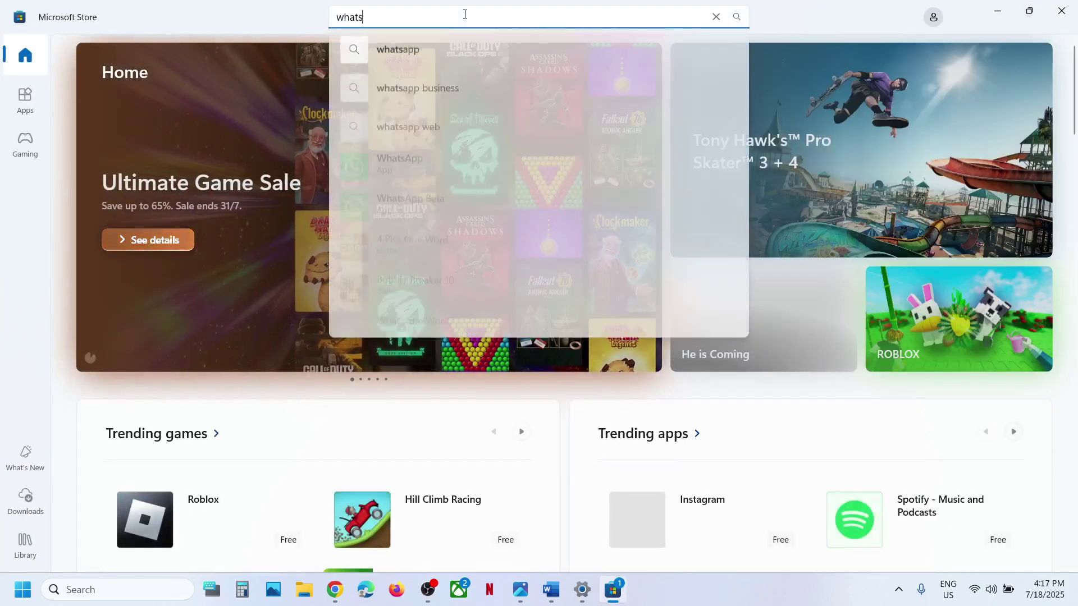
{"action": "left_click", "coordinate": [419, 166]}
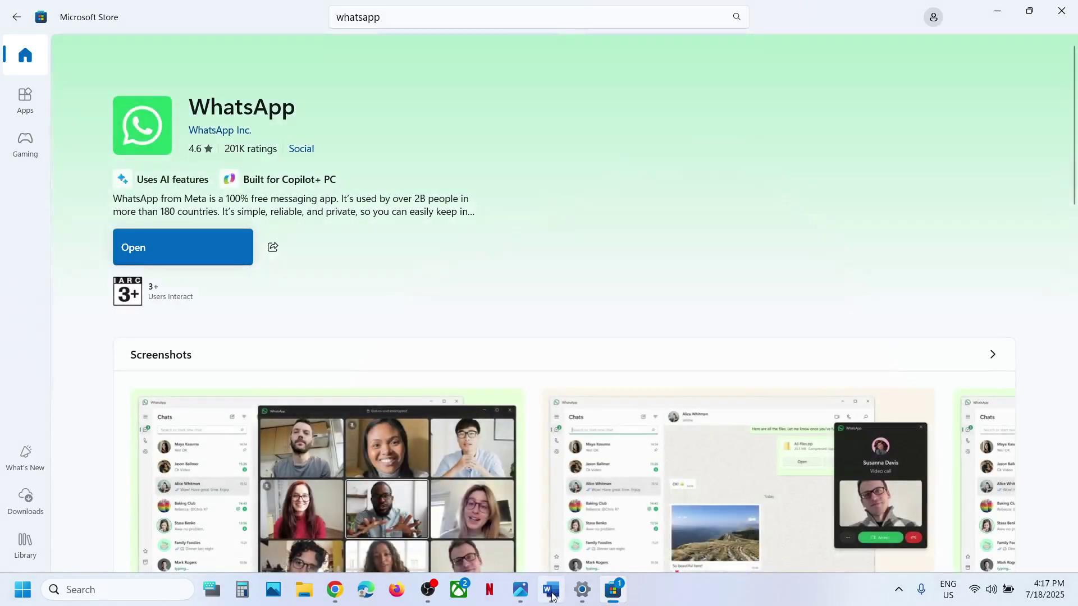
Highlight the Step 4 heading in the Word notes and bring the Store back in front
{"action": "left_click", "coordinate": [551, 590]}
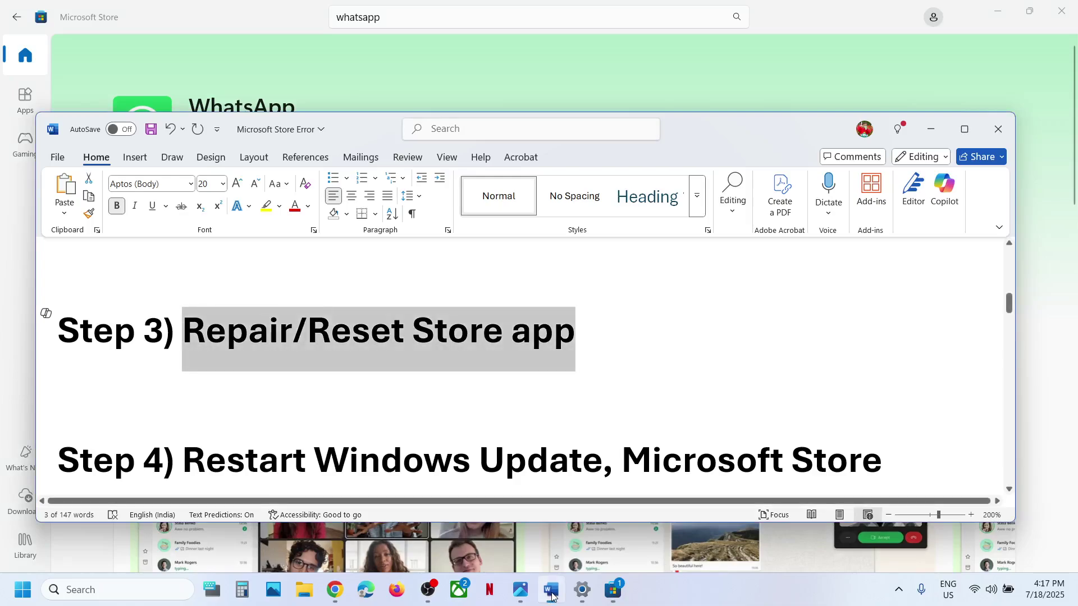
{"action": "scroll", "coordinate": [424, 352], "scroll_direction": "down", "scroll_amount": 2}
{"action": "scroll", "coordinate": [425, 353], "scroll_direction": "down", "scroll_amount": 1}
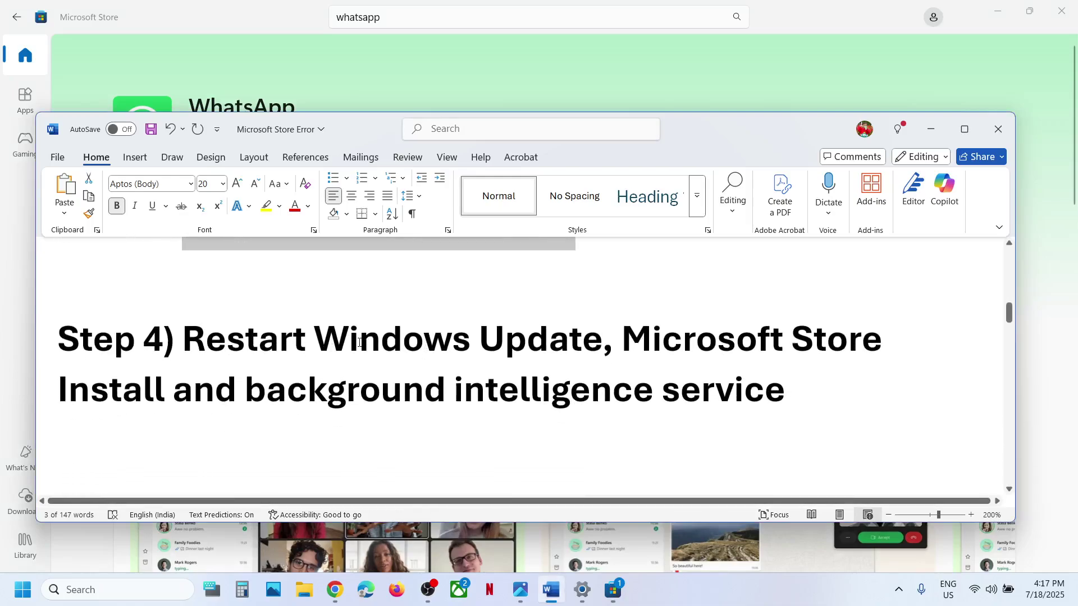
{"action": "left_click_drag", "start_coordinate": [359, 343], "coordinate": [746, 405]}
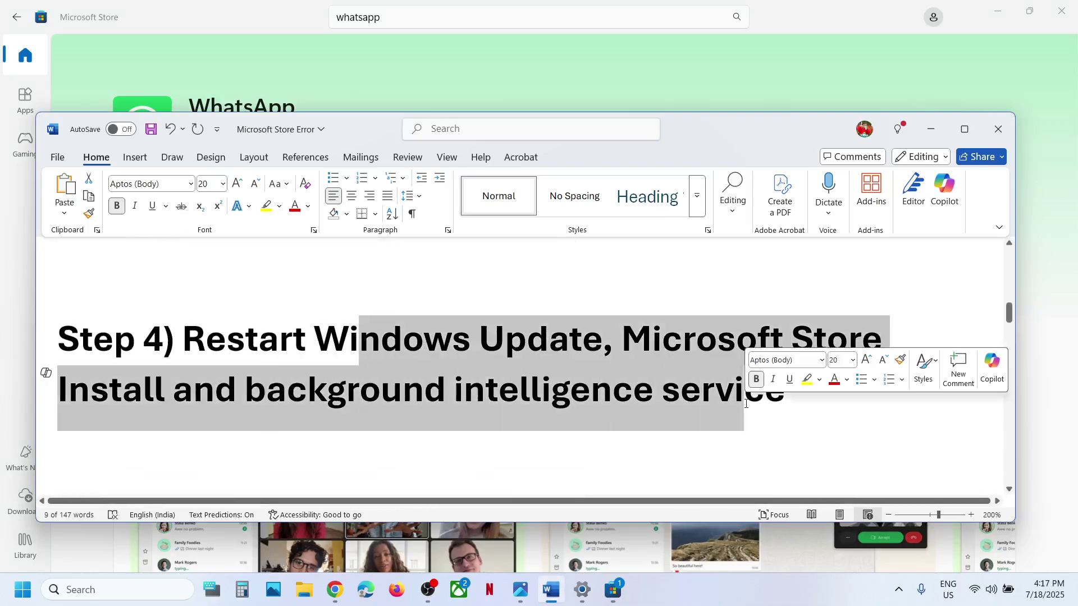
{"action": "left_click", "coordinate": [687, 83]}
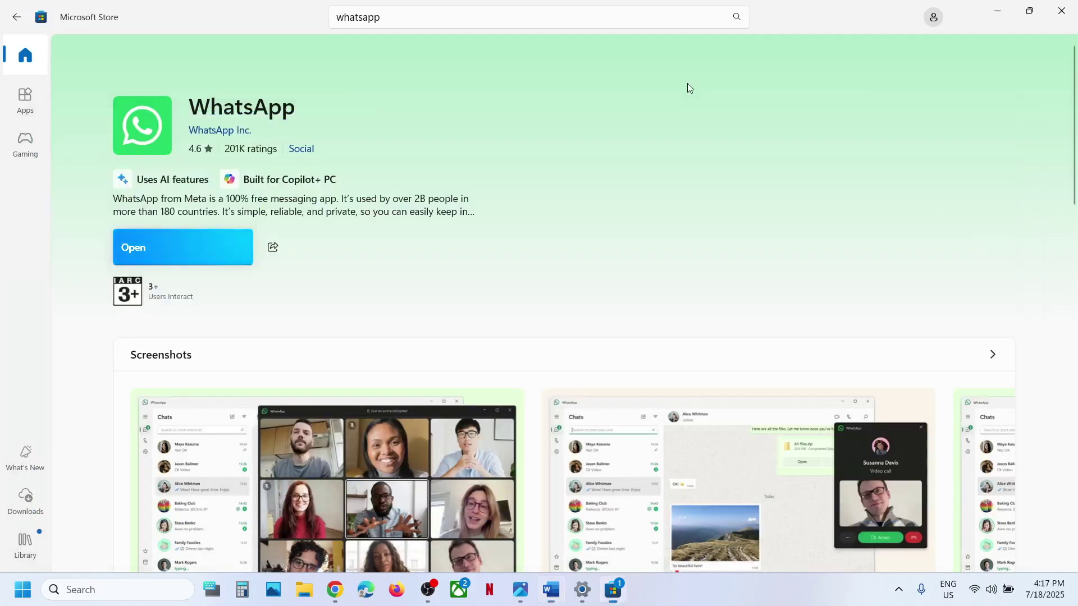
{"action": "left_click", "coordinate": [140, 594]}
Open Services and keep Windows Update's startup type set to Automatic
{"action": "type", "text": "servic"}
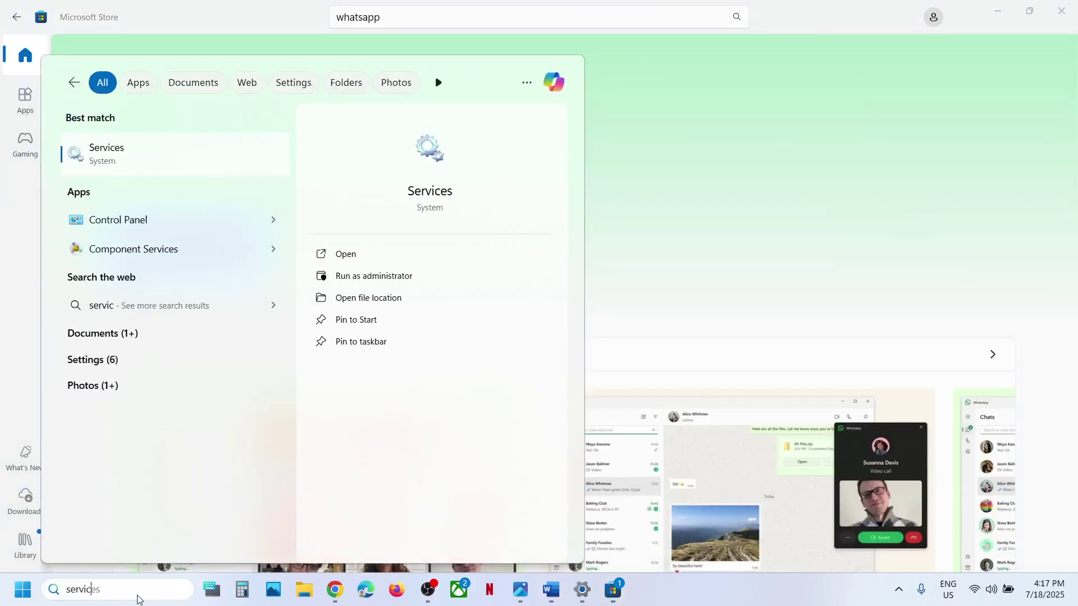
{"action": "type", "text": "es"}
{"action": "key", "text": "Return"}
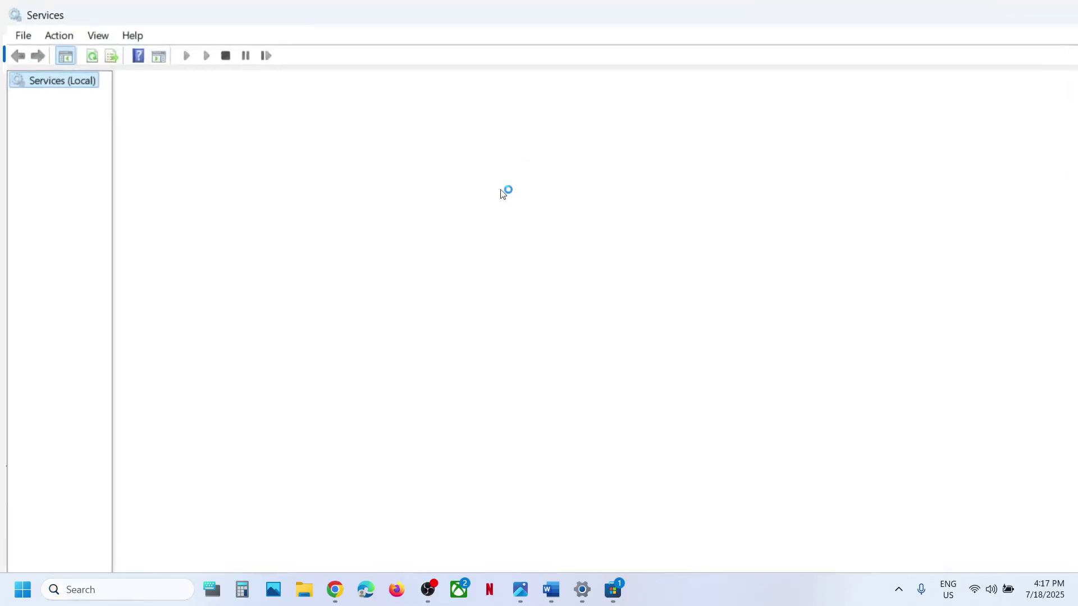
{"action": "key", "text": "w"}
{"action": "scroll", "coordinate": [349, 354], "scroll_direction": "down", "scroll_amount": 8}
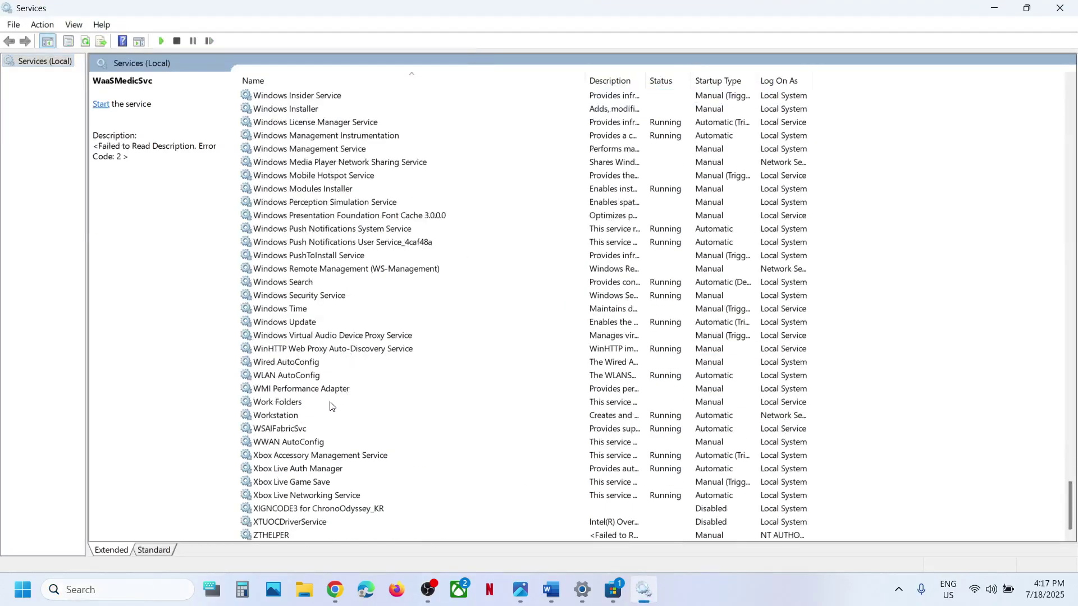
{"action": "left_click", "coordinate": [313, 325]}
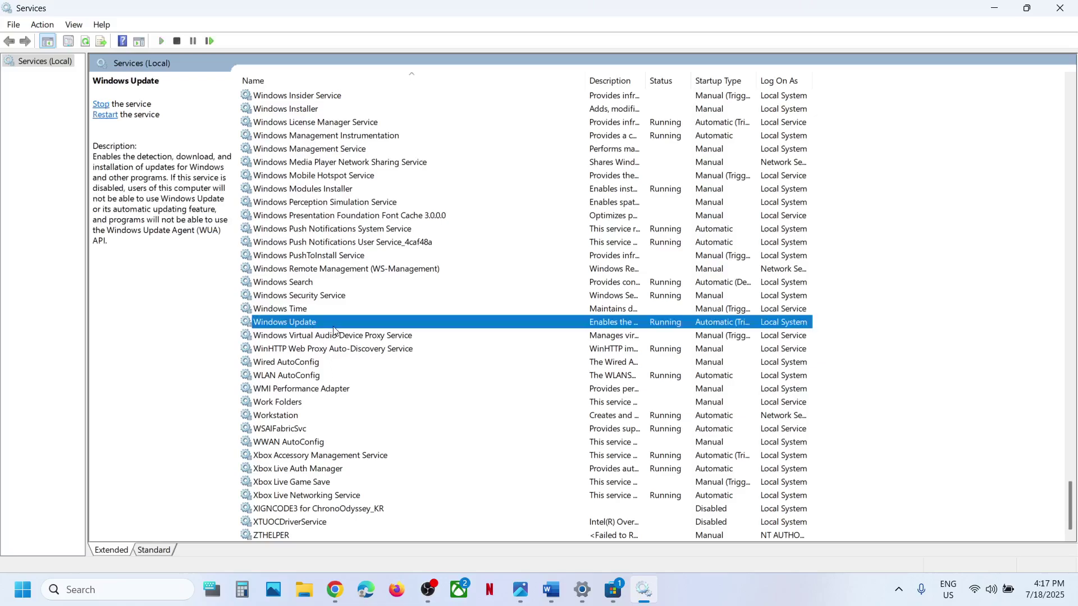
{"action": "double_click", "coordinate": [333, 326]}
{"action": "left_click", "coordinate": [508, 278]}
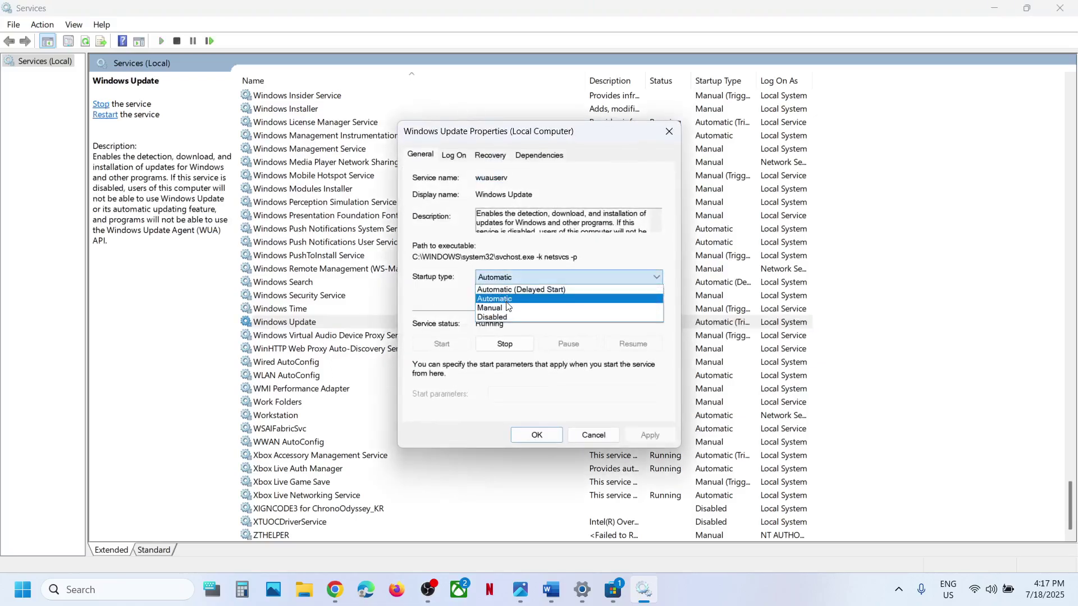
{"action": "left_click", "coordinate": [661, 414]}
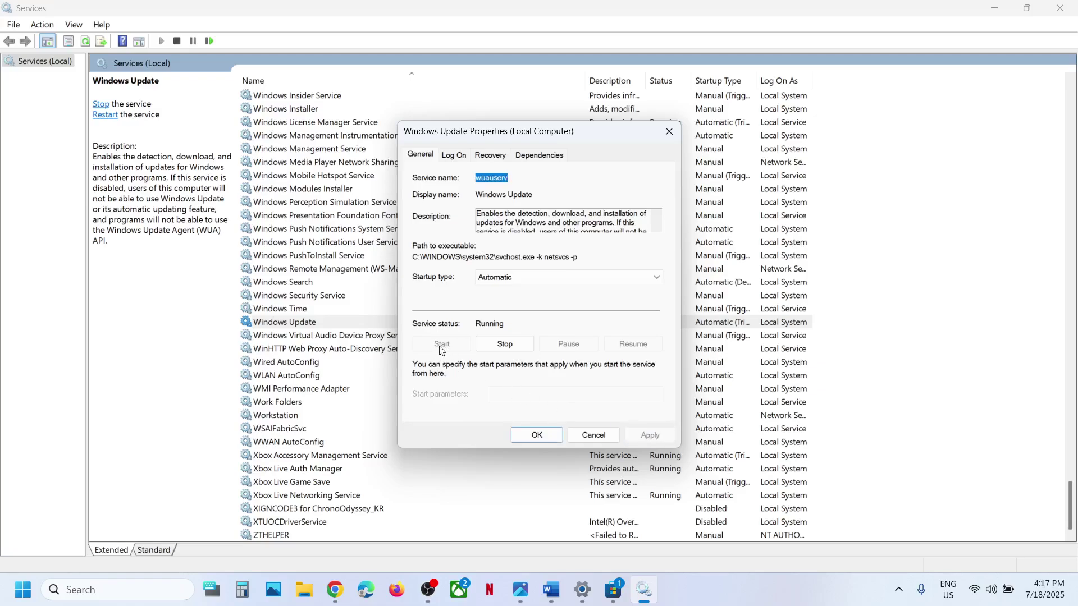
{"action": "left_click", "coordinate": [535, 432]}
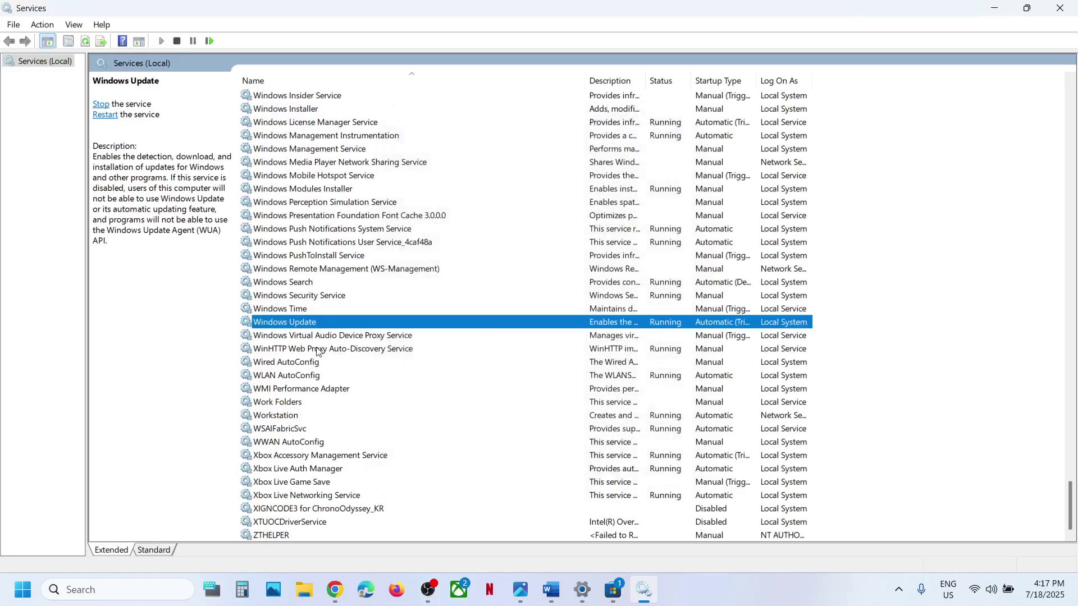
Set Microsoft Store Install Service's startup type to Automatic and save it
{"action": "left_click", "coordinate": [318, 352]}
{"action": "key", "text": "m"}
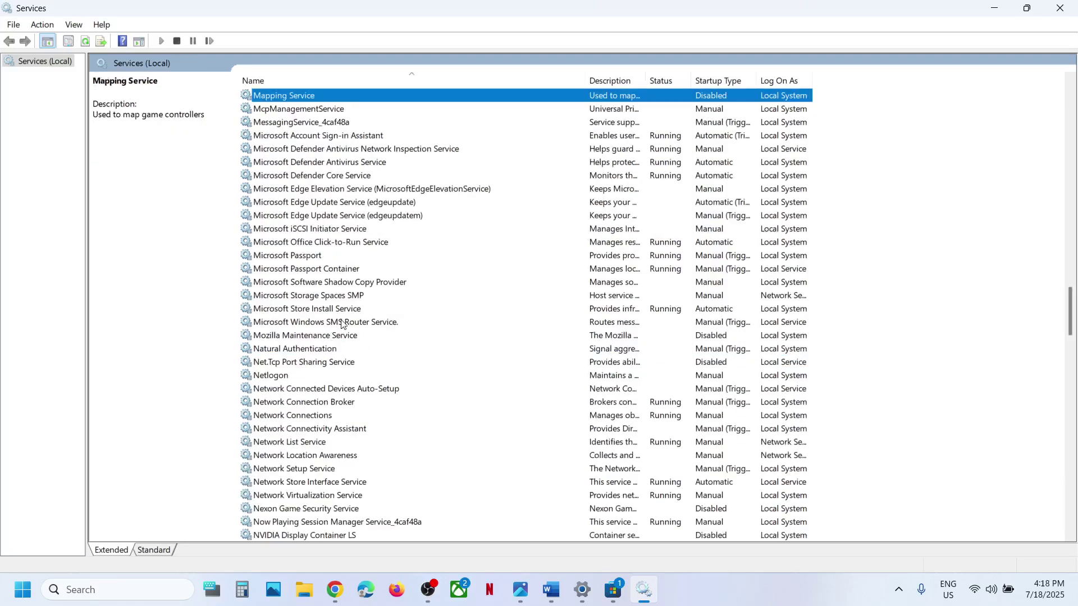
{"action": "double_click", "coordinate": [316, 310]}
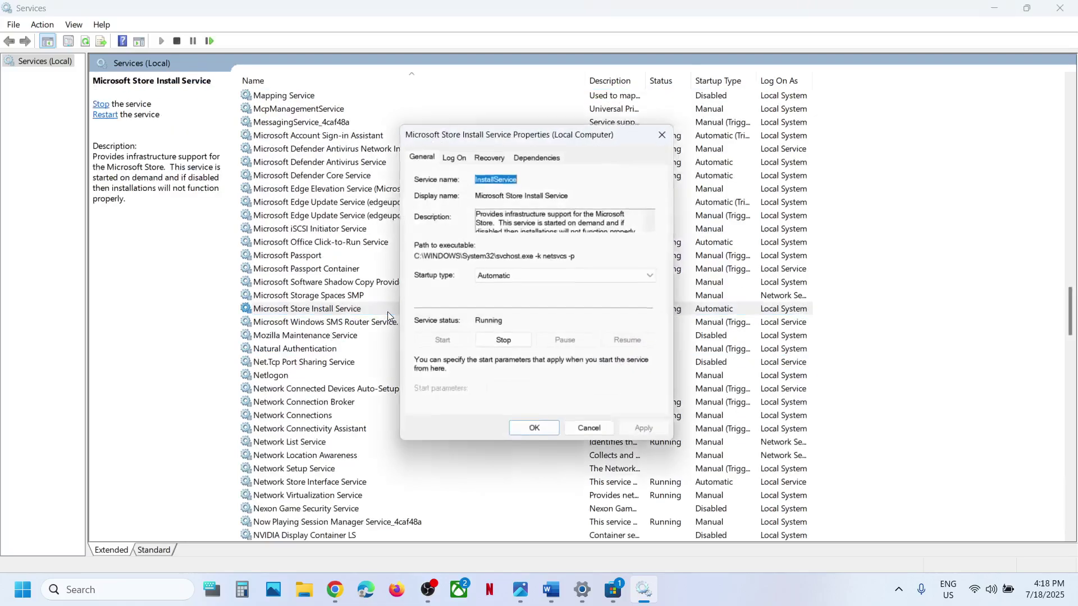
{"action": "left_click", "coordinate": [508, 278]}
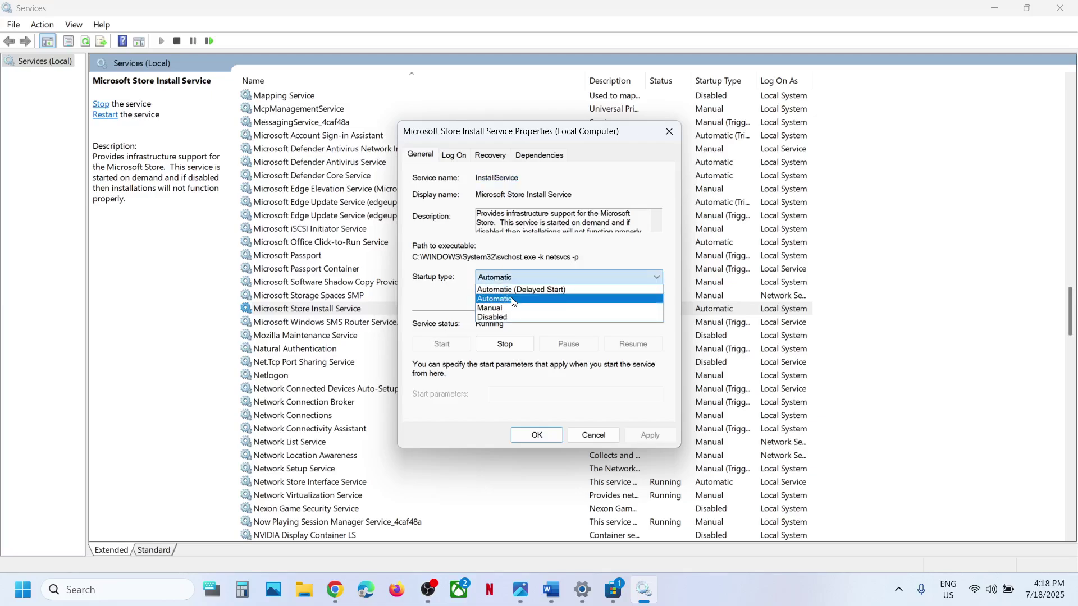
{"action": "left_click", "coordinate": [513, 299]}
{"action": "left_click", "coordinate": [650, 435]}
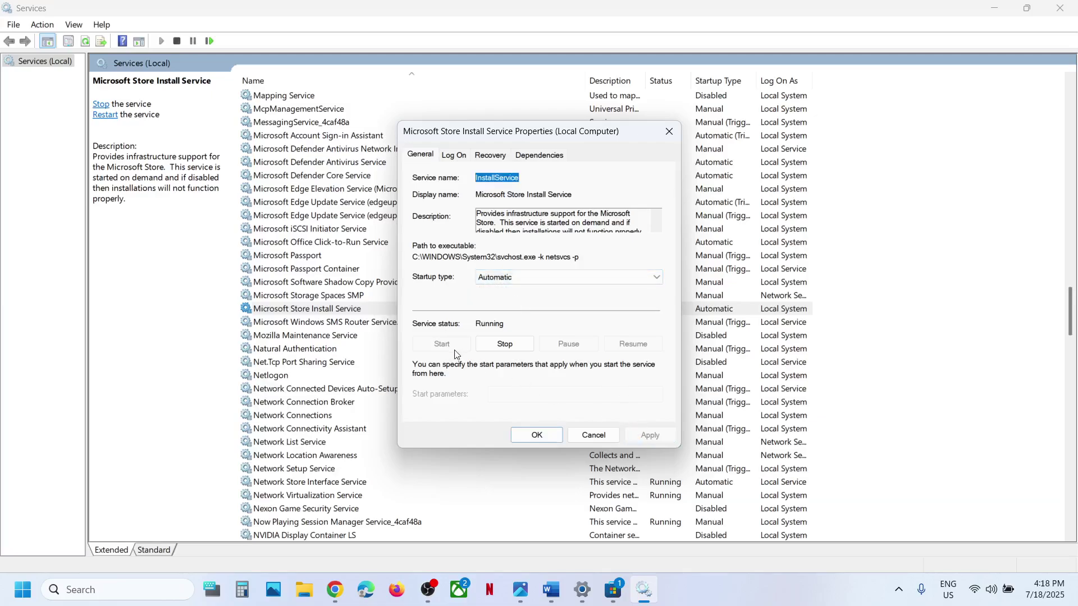
{"action": "left_click", "coordinate": [522, 441]}
{"action": "left_click", "coordinate": [316, 382]}
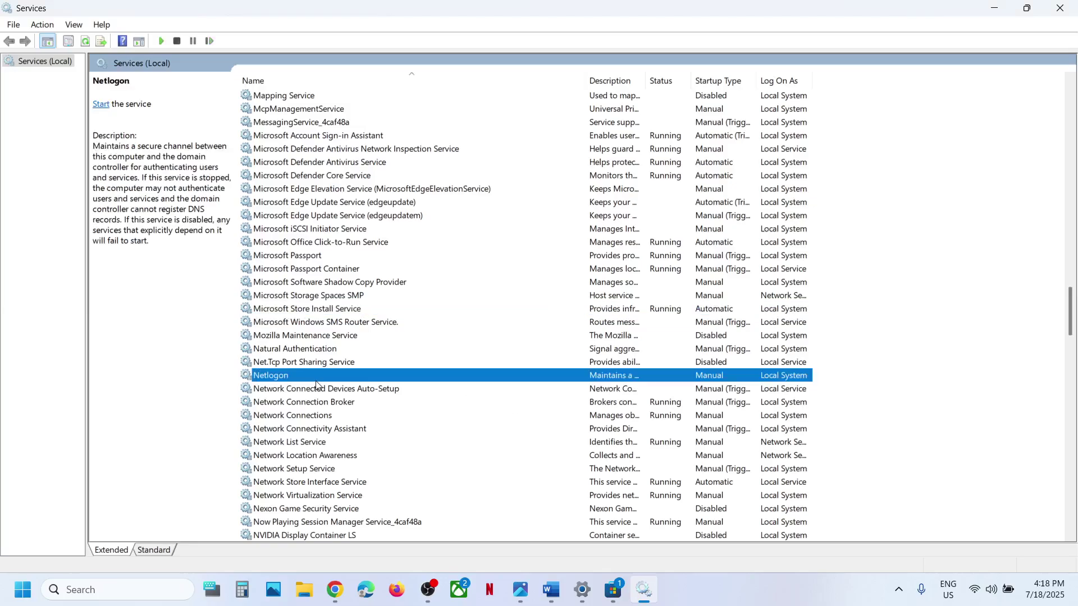
Set Background Intelligent Transfer Service to Automatic, start it, then restart it
{"action": "key", "text": "b"}
{"action": "scroll", "coordinate": [332, 329], "scroll_direction": "up", "scroll_amount": 3}
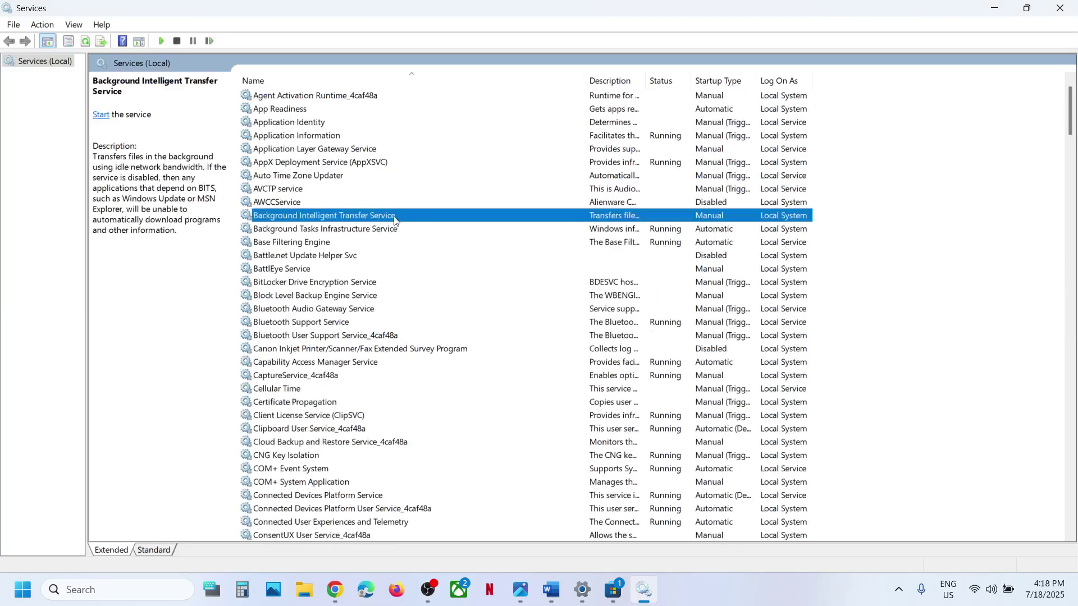
{"action": "double_click", "coordinate": [394, 220]}
{"action": "left_click", "coordinate": [523, 278]}
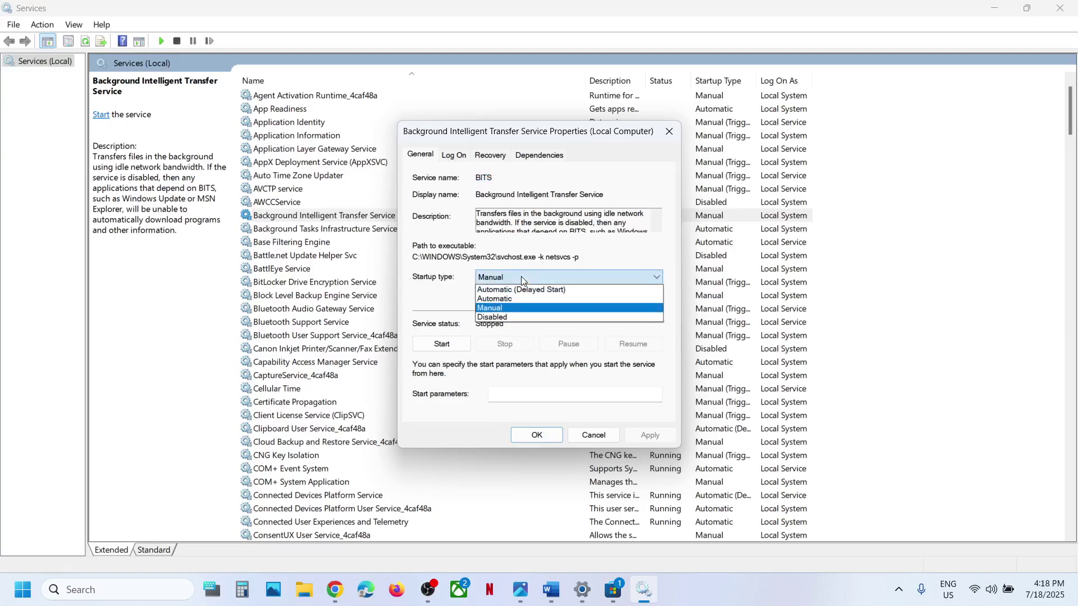
{"action": "left_click", "coordinate": [513, 296]}
{"action": "left_click", "coordinate": [646, 435]}
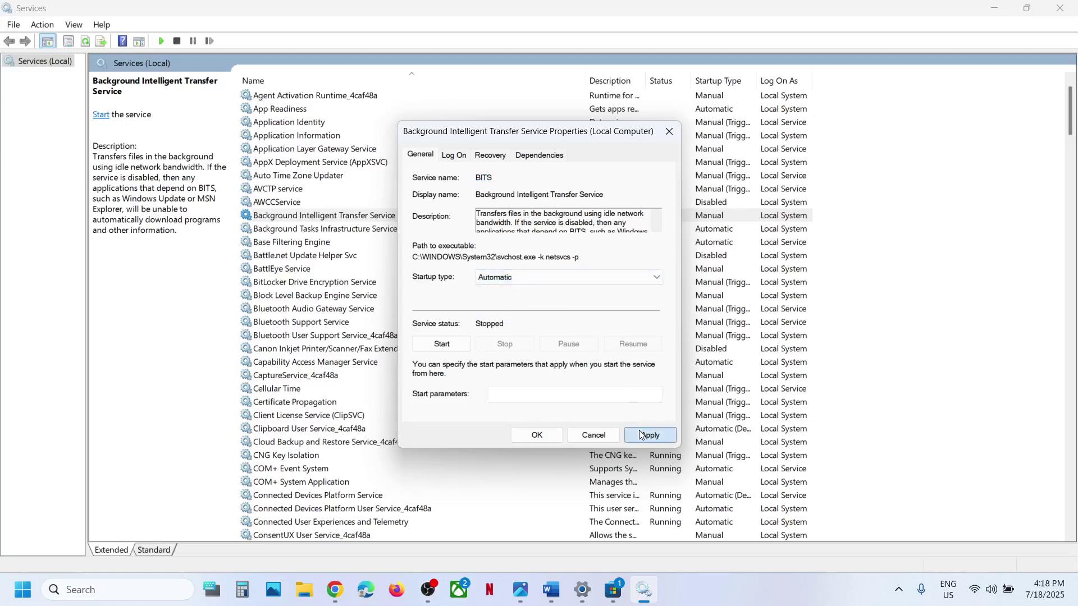
{"action": "left_click", "coordinate": [442, 343]}
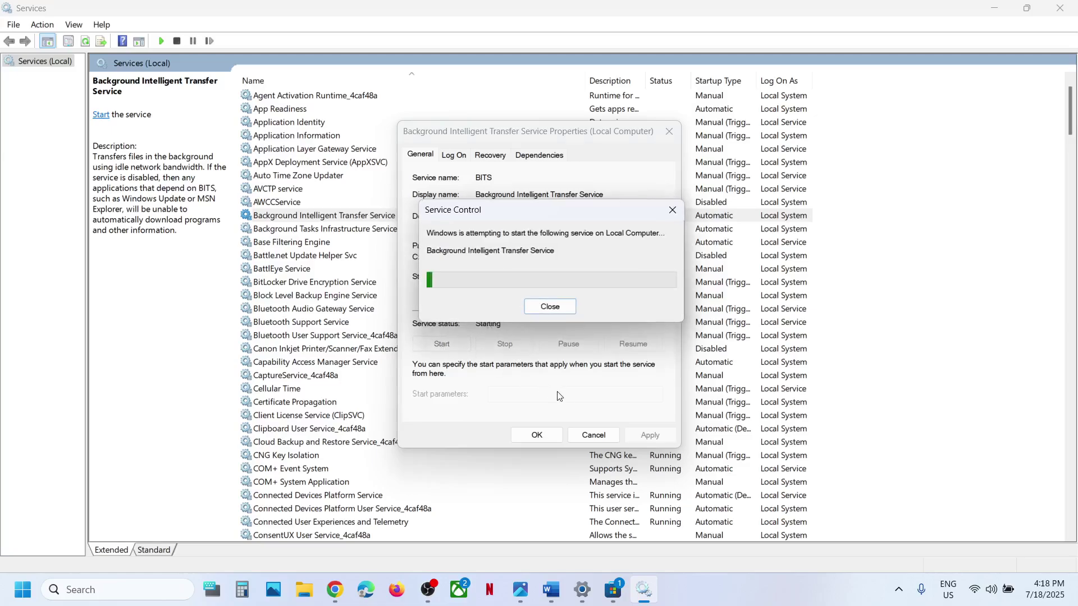
{"action": "left_click", "coordinate": [538, 436]}
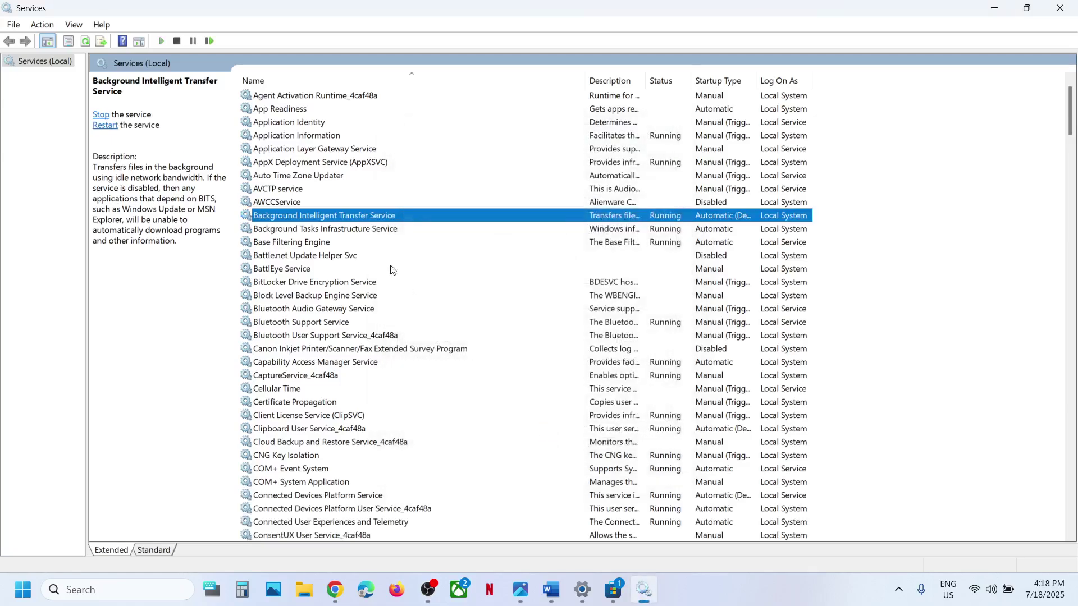
{"action": "right_click", "coordinate": [383, 219]}
{"action": "left_click", "coordinate": [448, 284]}
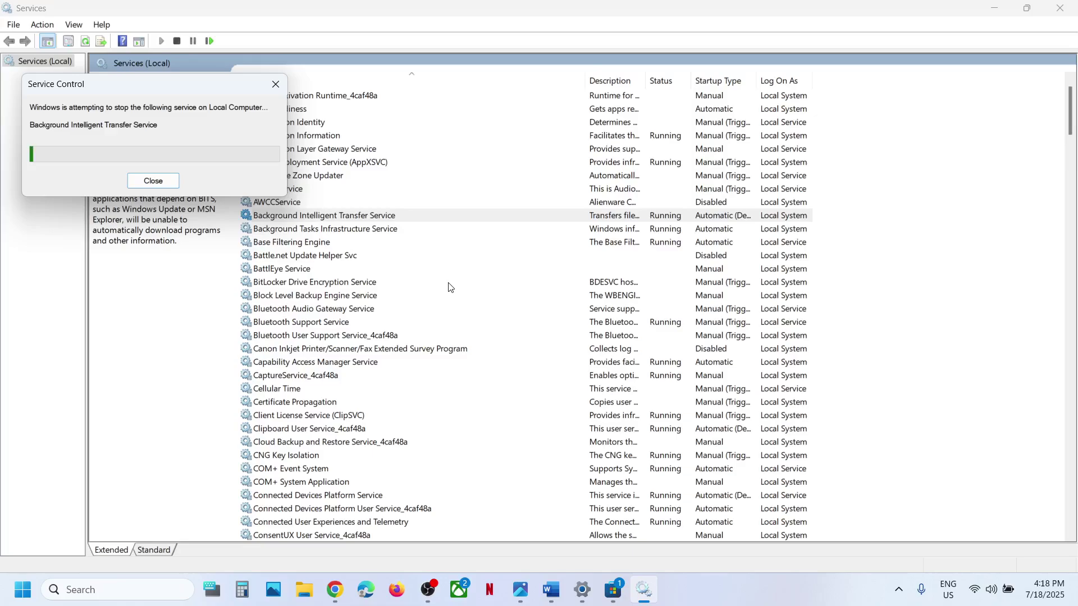
Restart Microsoft Store Install Service in the Services list
{"action": "left_click", "coordinate": [359, 366]}
{"action": "key", "text": "m"}
{"action": "scroll", "coordinate": [359, 370], "scroll_direction": "down", "scroll_amount": 1}
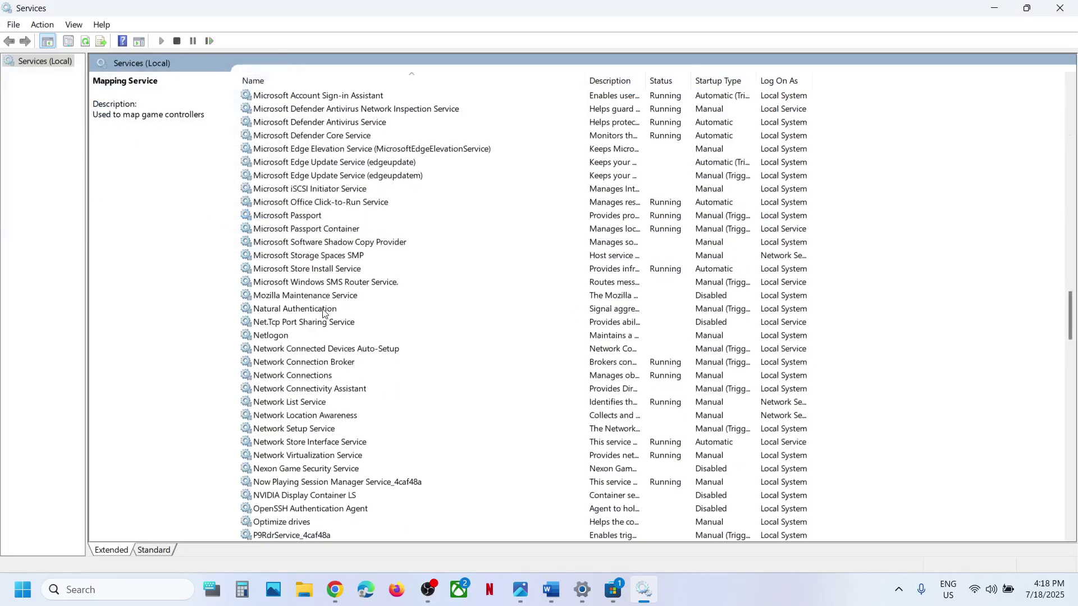
{"action": "double_click", "coordinate": [323, 273]}
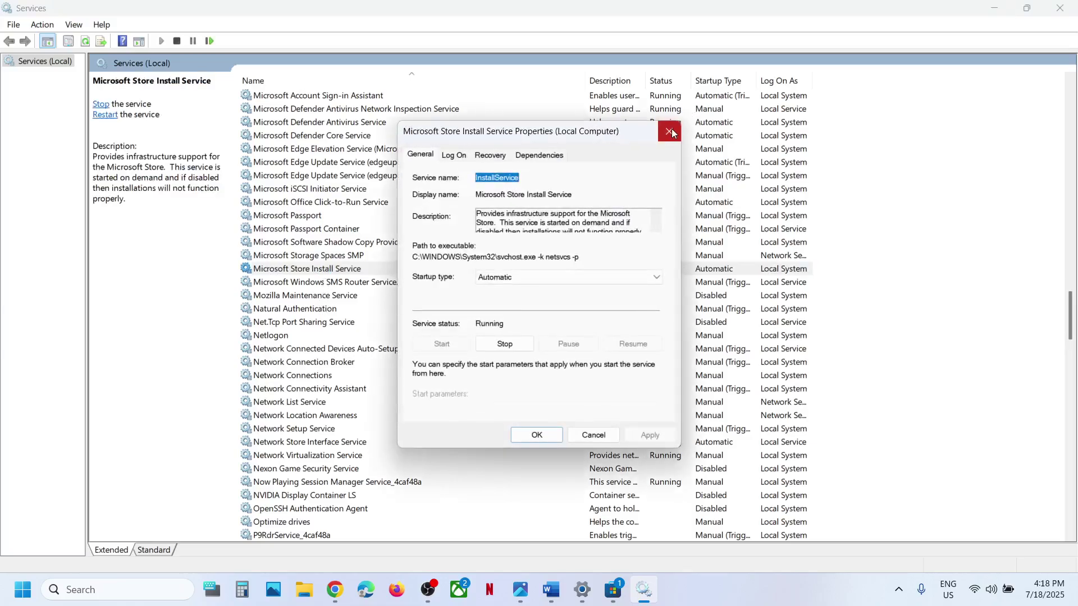
{"action": "left_click", "coordinate": [671, 132]}
{"action": "right_click", "coordinate": [355, 270]}
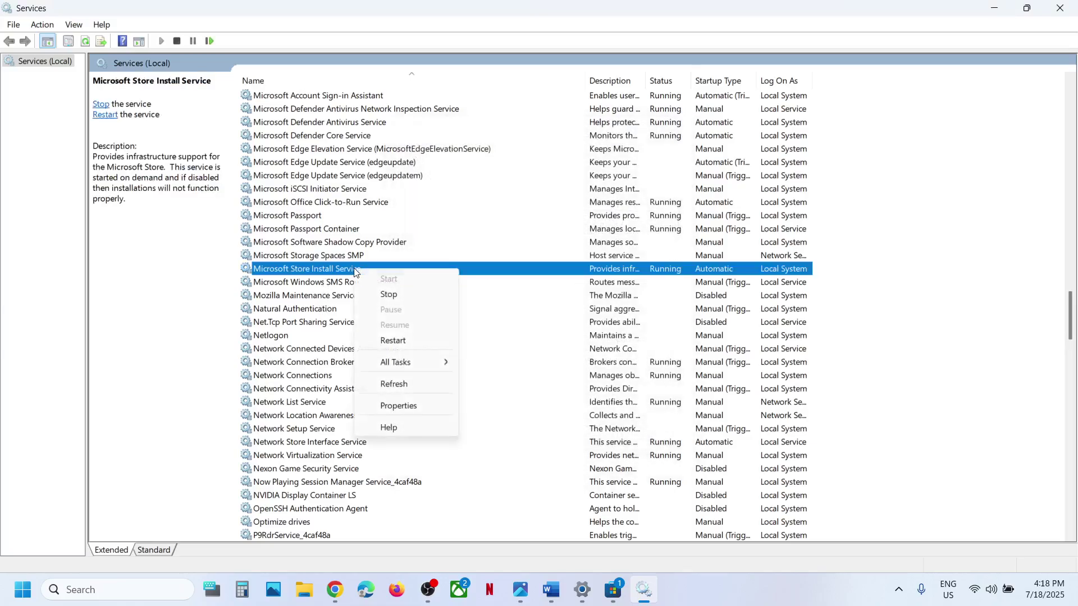
{"action": "left_click", "coordinate": [408, 342]}
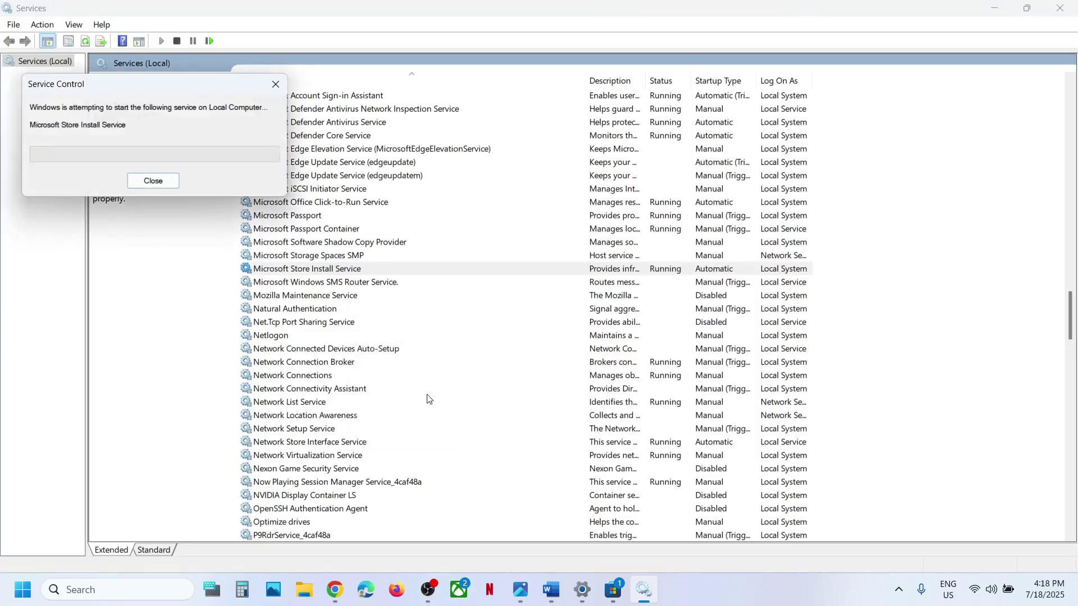
Restart the Windows Update service
{"action": "scroll", "coordinate": [358, 444], "scroll_direction": "down", "scroll_amount": 20}
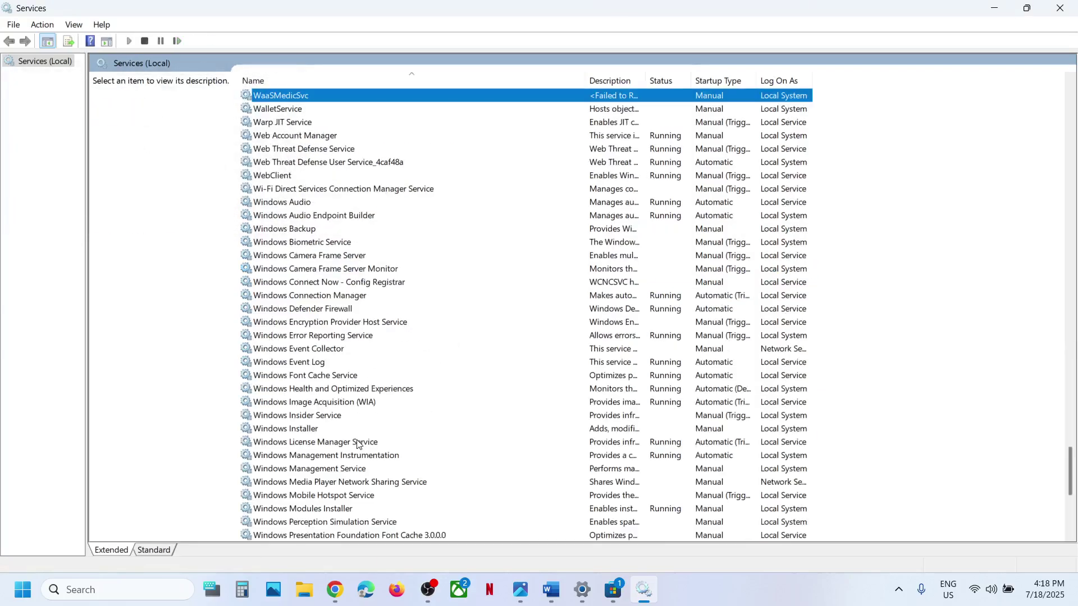
{"action": "right_click", "coordinate": [316, 321]}
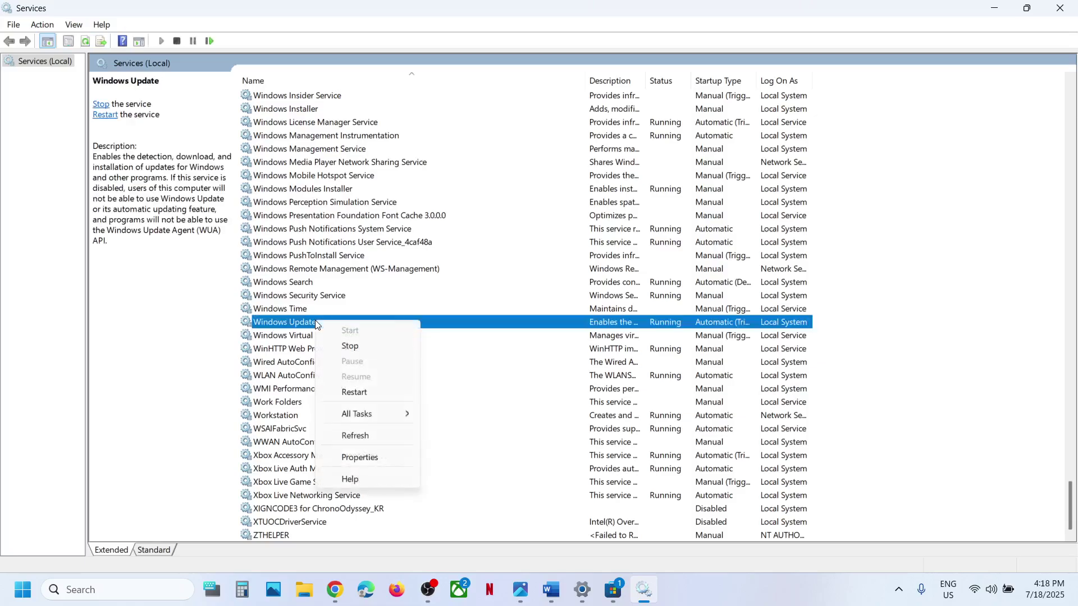
{"action": "left_click", "coordinate": [384, 392]}
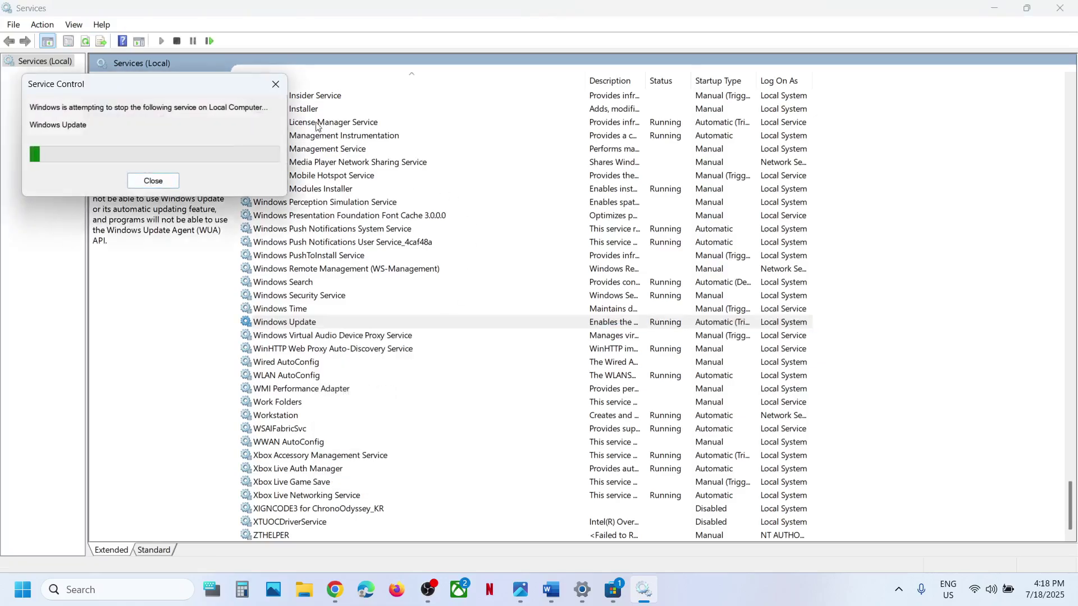
{"action": "left_click", "coordinate": [276, 85]}
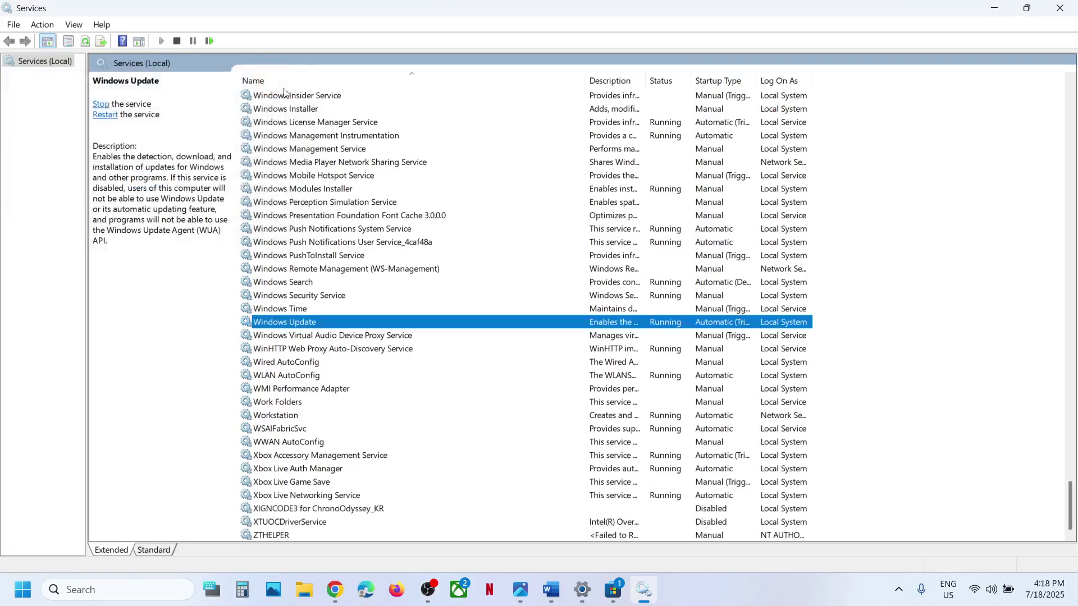
Relaunch Microsoft Store, then copy the Step 5 PowerShell command from the Word guide
{"action": "left_click", "coordinate": [141, 589]}
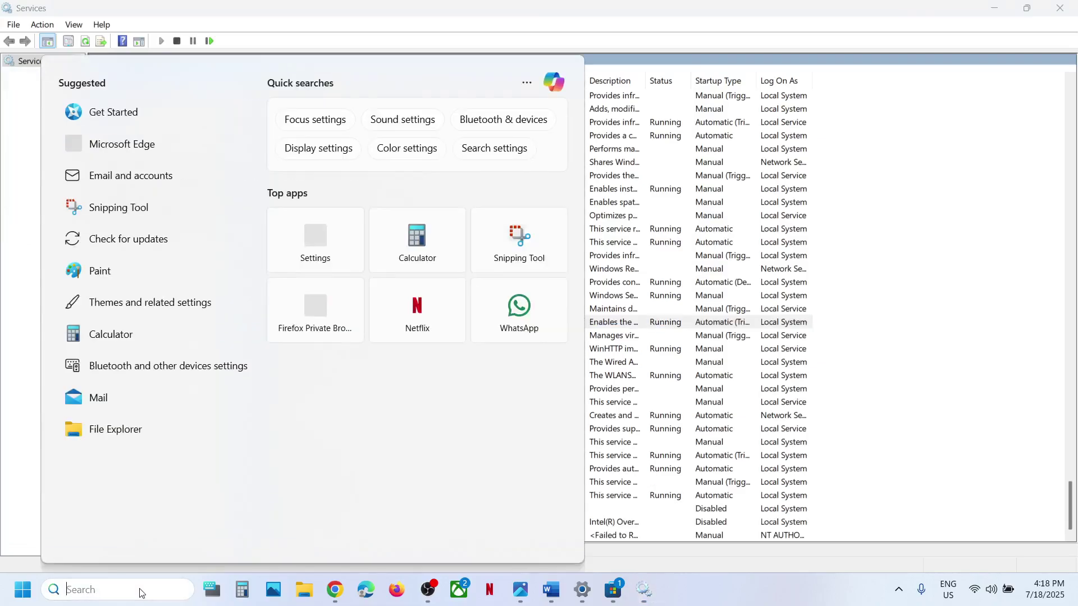
{"action": "type", "text": "store"}
{"action": "key", "text": "Return"}
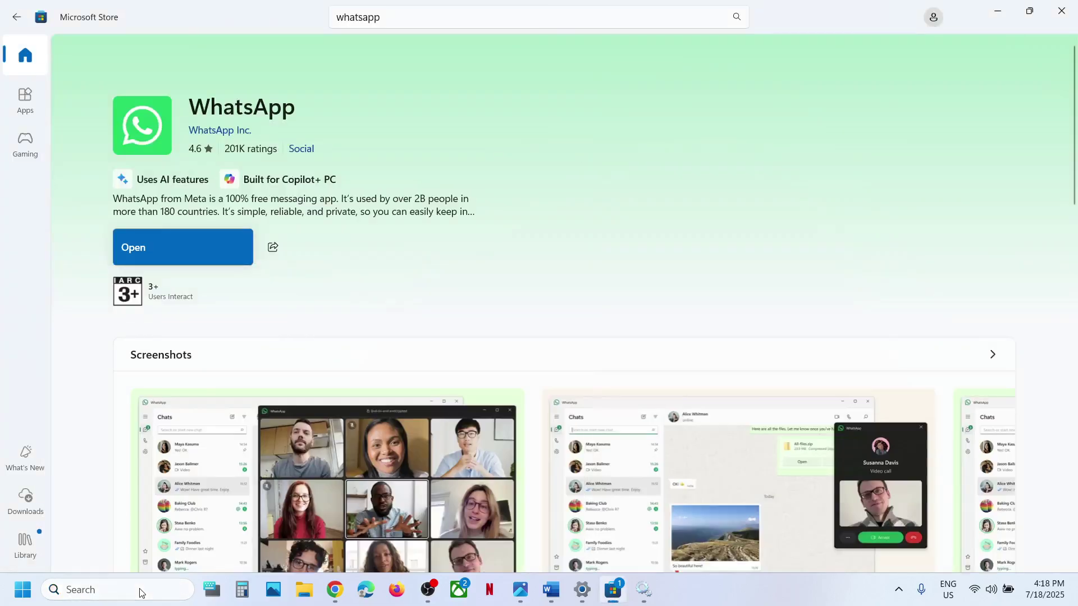
{"action": "left_click", "coordinate": [552, 575]}
{"action": "scroll", "coordinate": [395, 374], "scroll_direction": "down", "scroll_amount": 3}
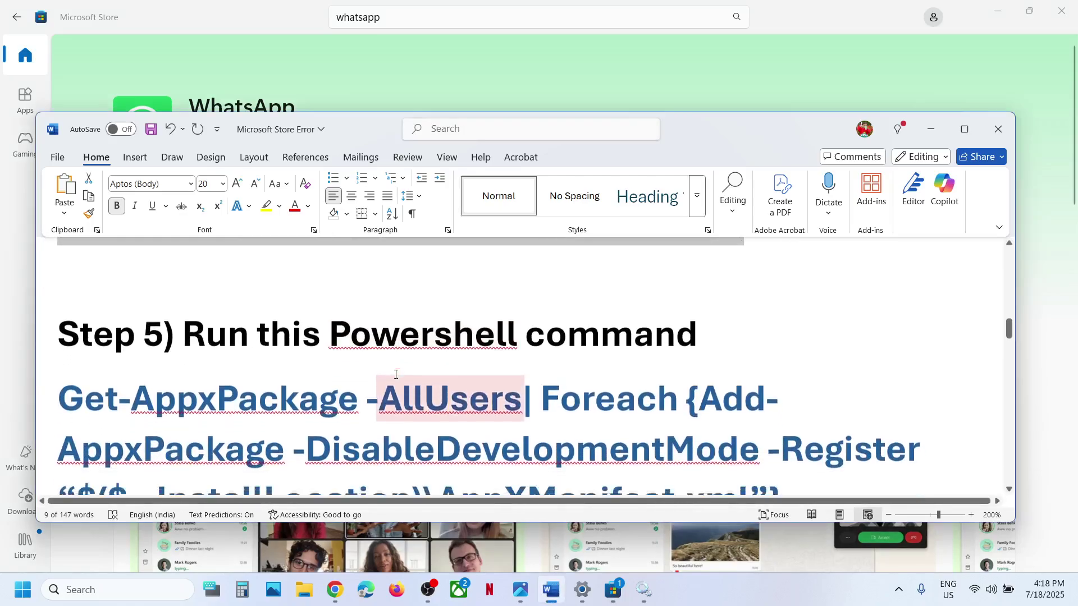
{"action": "scroll", "coordinate": [396, 374], "scroll_direction": "down", "scroll_amount": 2}
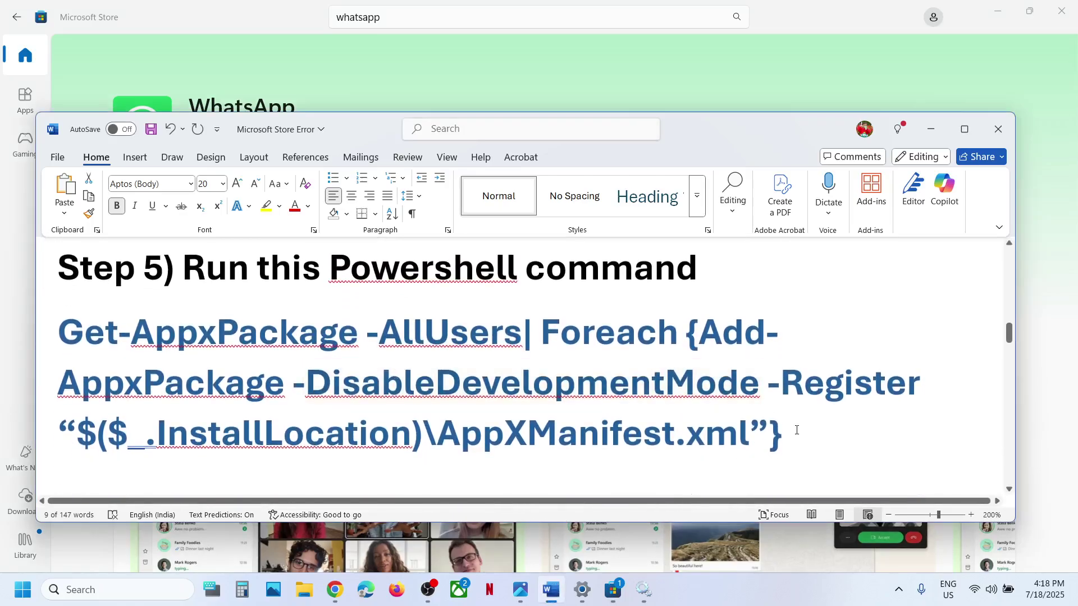
{"action": "left_click_drag", "start_coordinate": [796, 430], "coordinate": [62, 337]}
{"action": "right_click", "coordinate": [67, 343]}
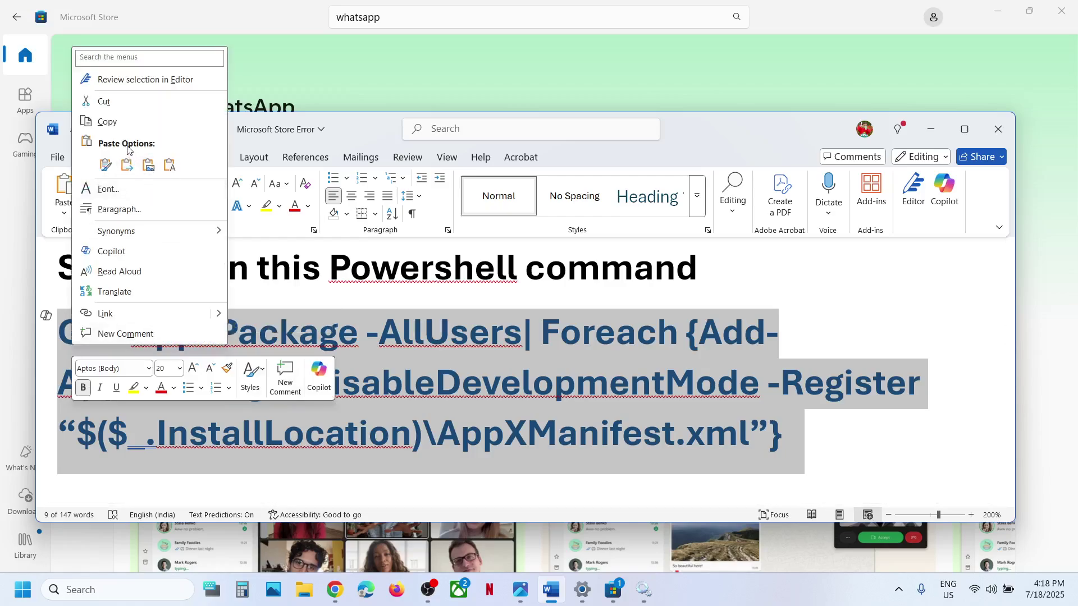
{"action": "left_click", "coordinate": [109, 122]}
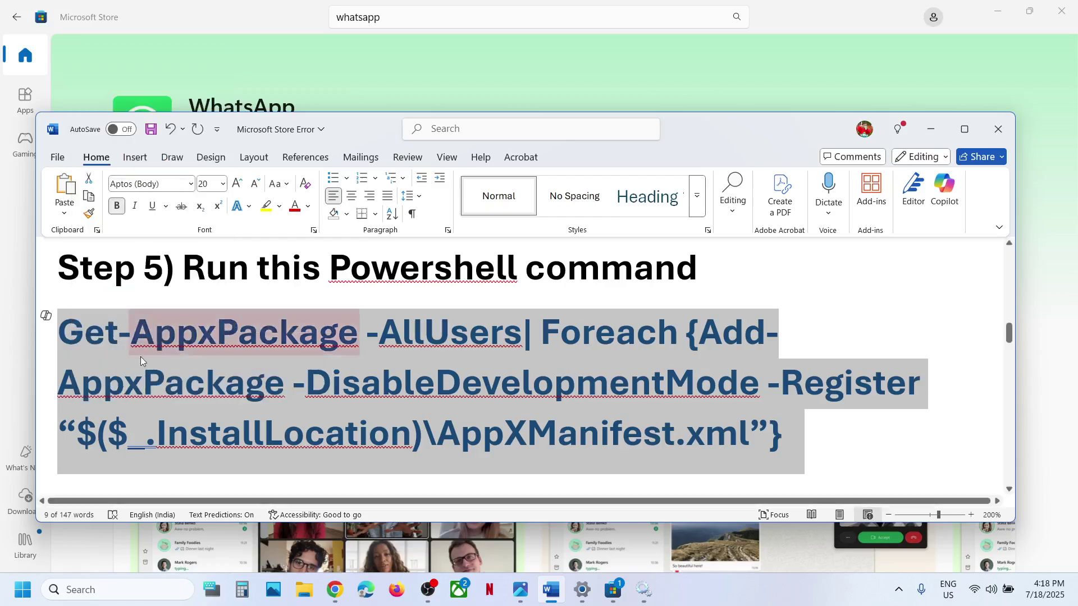
Launch Windows PowerShell as administrator from Windows search
{"action": "left_click", "coordinate": [79, 585]}
{"action": "type", "text": "powershe"}
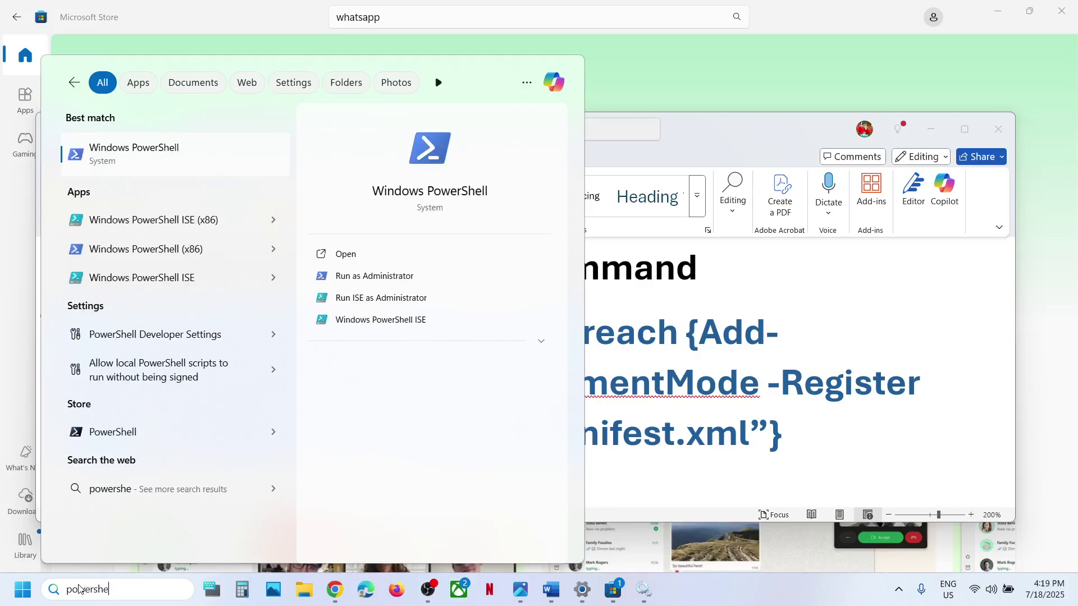
{"action": "type", "text": "ll"}
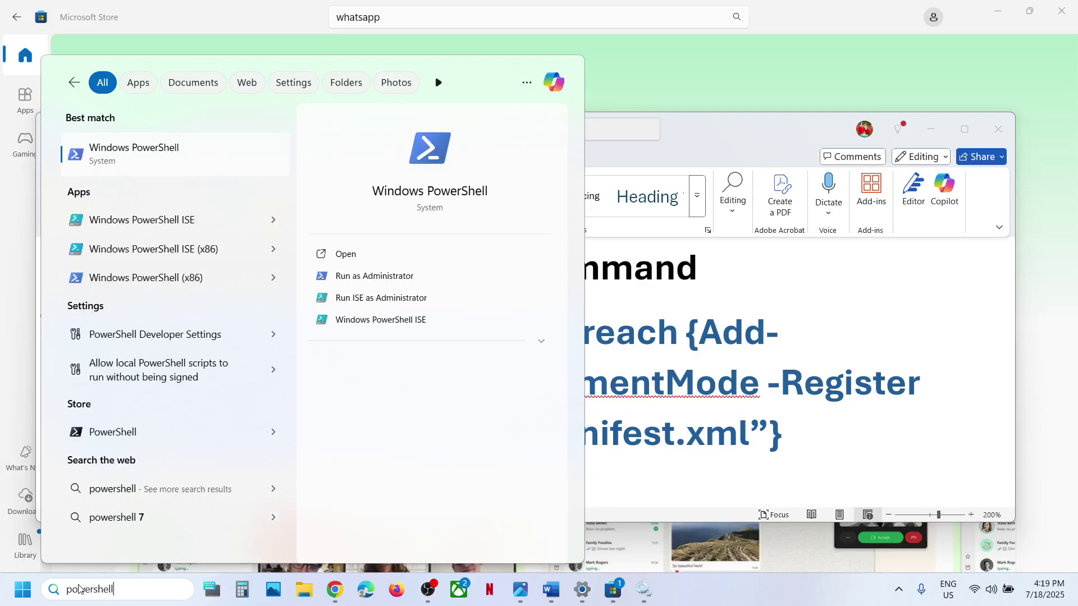
{"action": "right_click", "coordinate": [155, 165]}
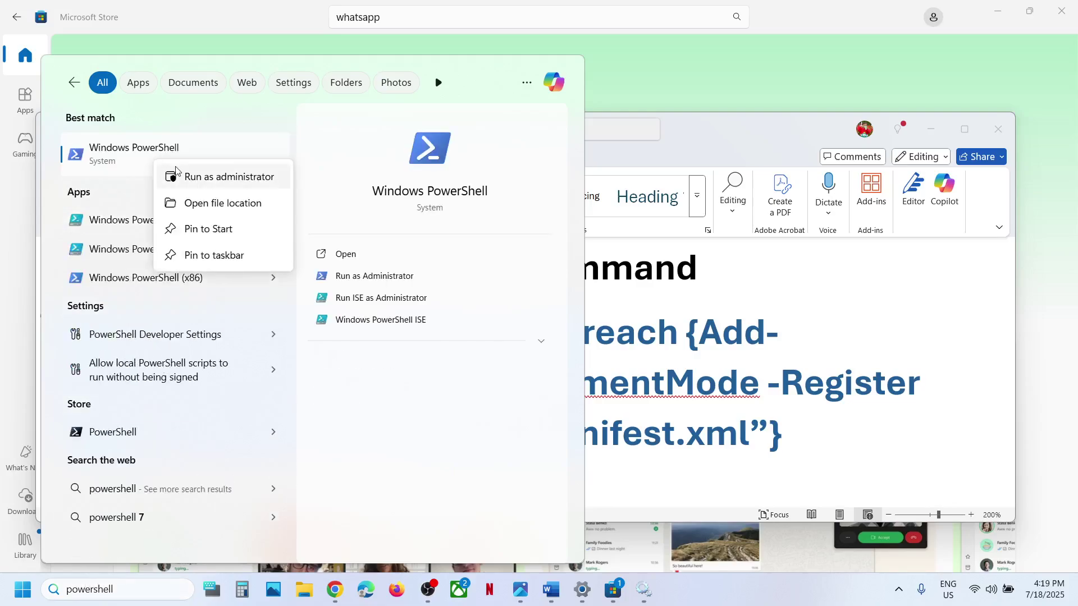
{"action": "left_click", "coordinate": [226, 179]}
Approve elevation, paste and run the Get-AppxPackage re-registration command, then open Start's power choices
{"action": "left_click", "coordinate": [467, 406]}
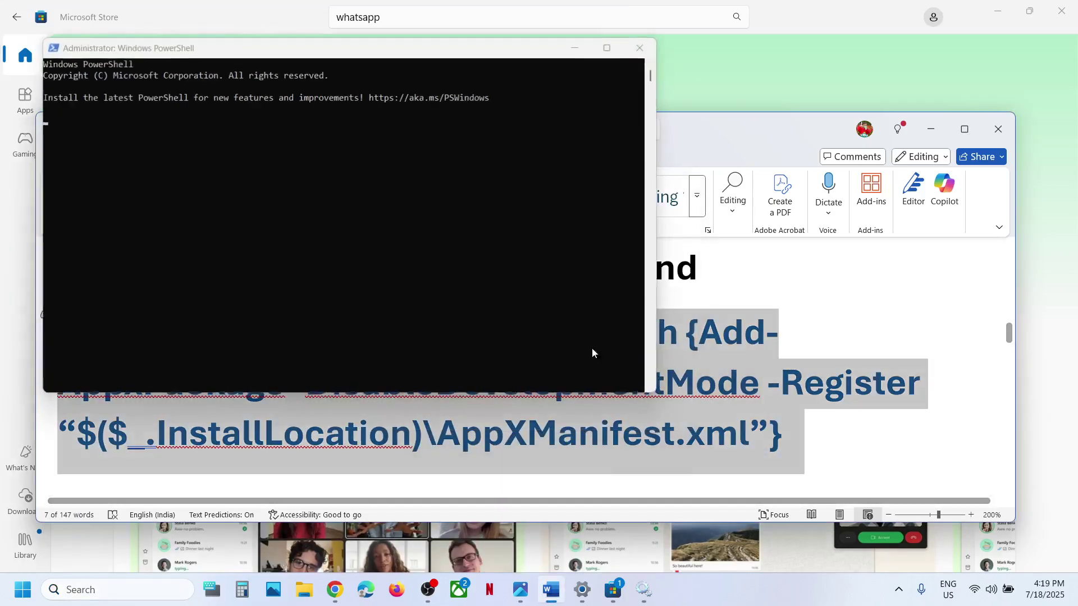
{"action": "left_click", "coordinate": [377, 220]}
{"action": "right_click", "coordinate": [376, 219]}
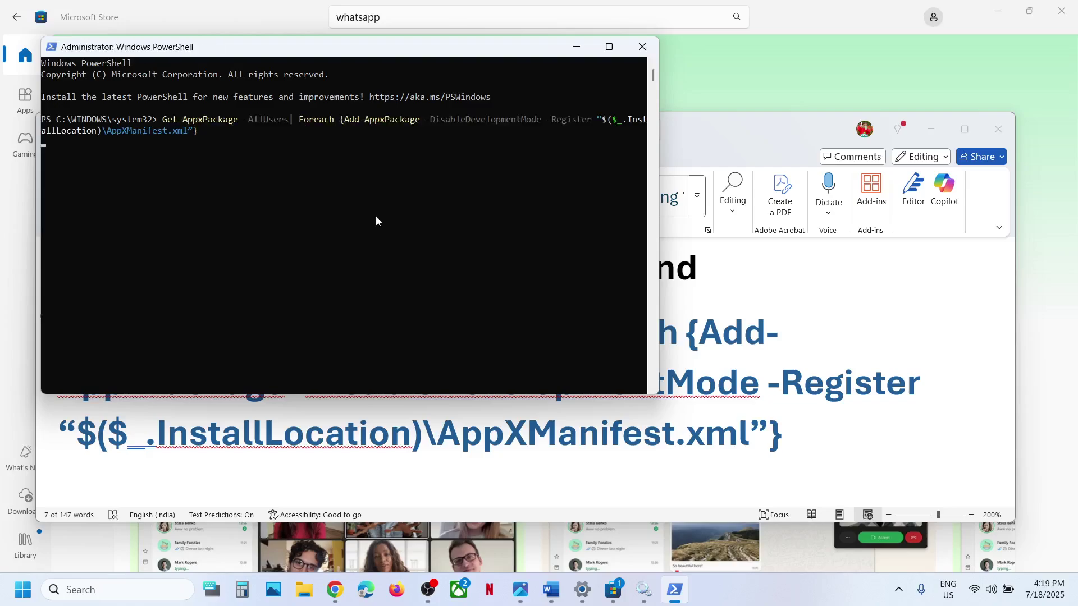
{"action": "key", "text": "Return"}
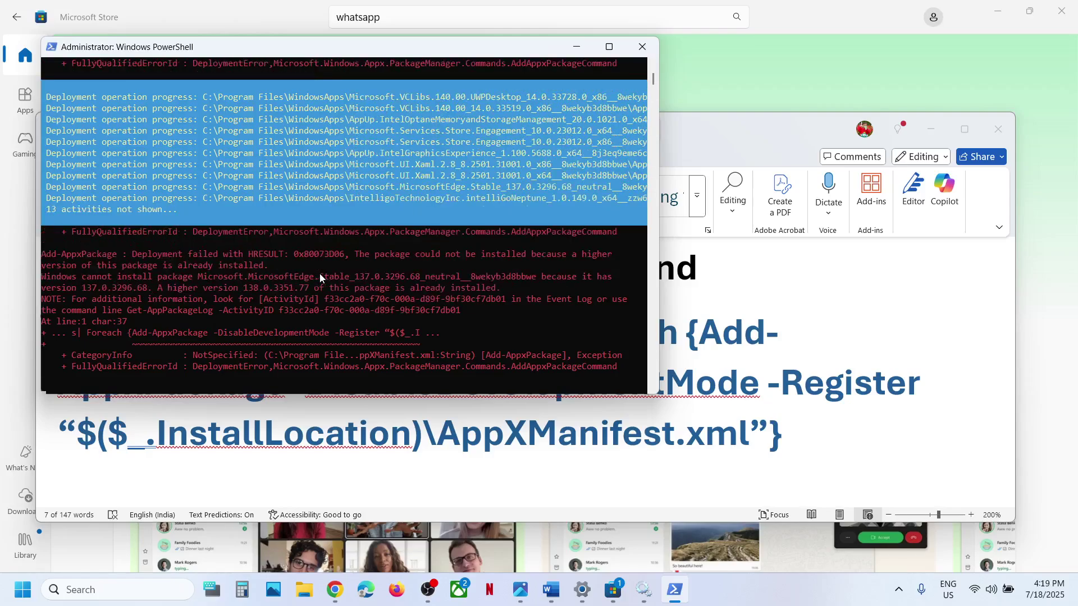
{"action": "left_click", "coordinate": [24, 591]}
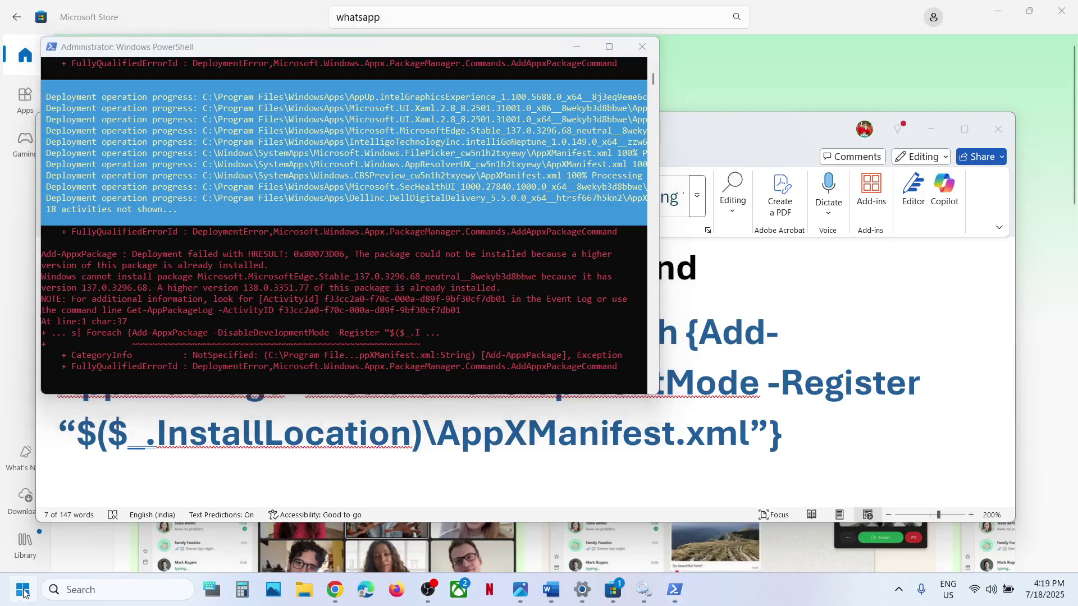
{"action": "left_click", "coordinate": [408, 541]}
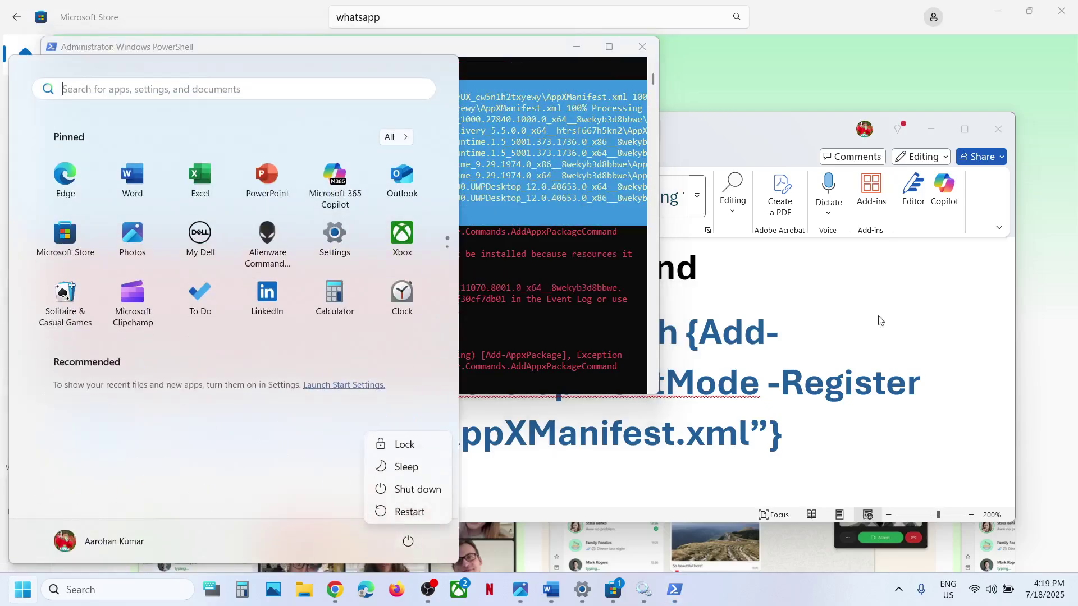
Close the Start menu and scroll the Word notes to Step 6, Uninstall & Reinstall Store
{"action": "left_click", "coordinate": [802, 88]}
{"action": "left_click", "coordinate": [794, 85]}
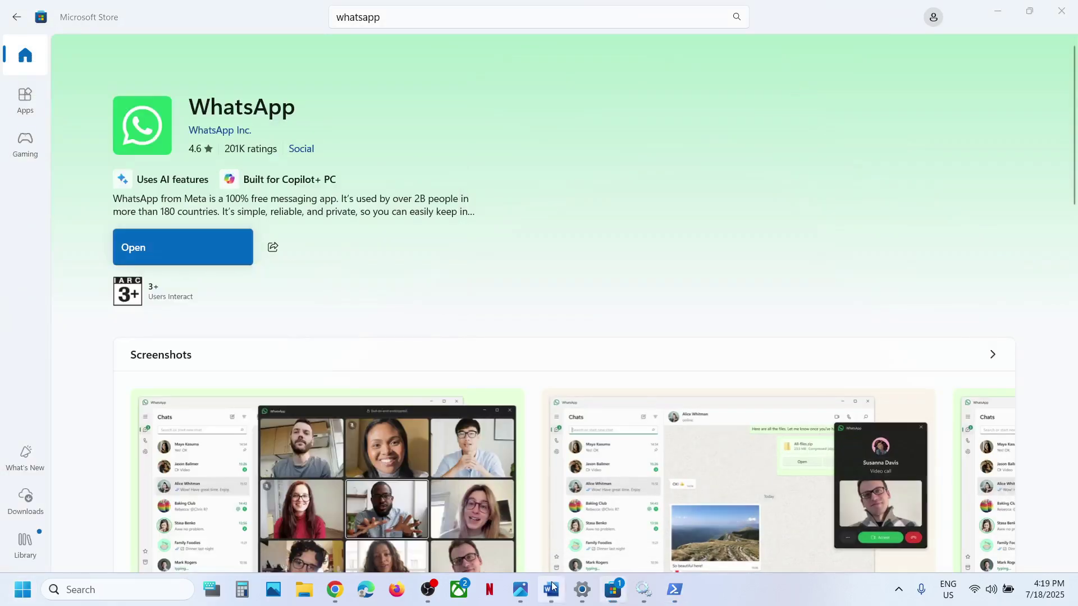
{"action": "key", "text": "alt+Tab"}
{"action": "scroll", "coordinate": [378, 367], "scroll_direction": "down", "scroll_amount": 5}
{"action": "scroll", "coordinate": [378, 367], "scroll_direction": "down", "scroll_amount": 3}
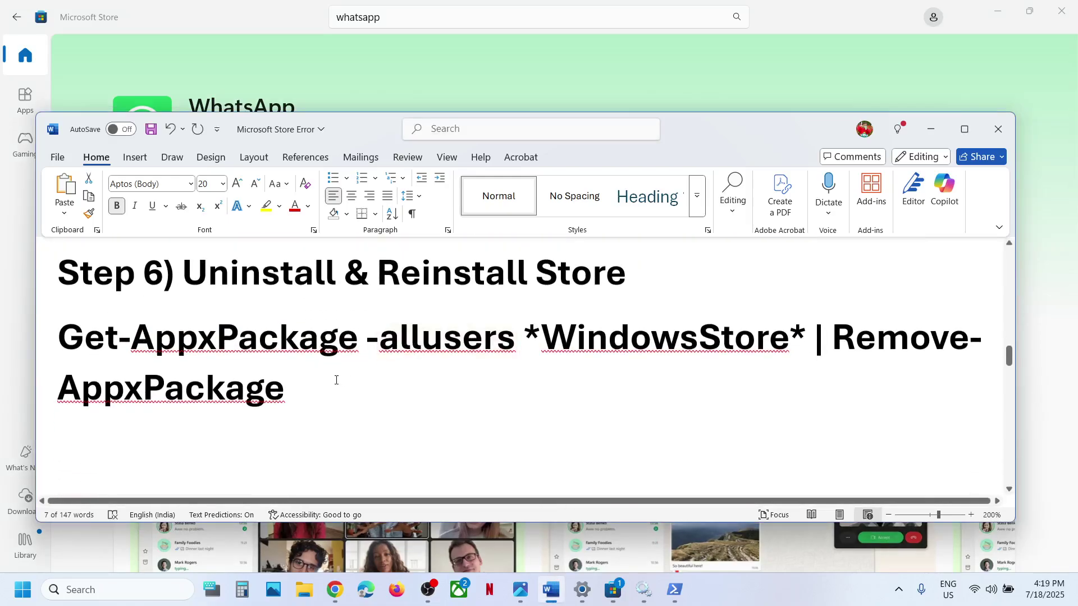
Copy the Step 6 Remove-AppxPackage command from the Word notes
{"action": "triple_click", "coordinate": [337, 380]}
{"action": "right_click", "coordinate": [59, 345]}
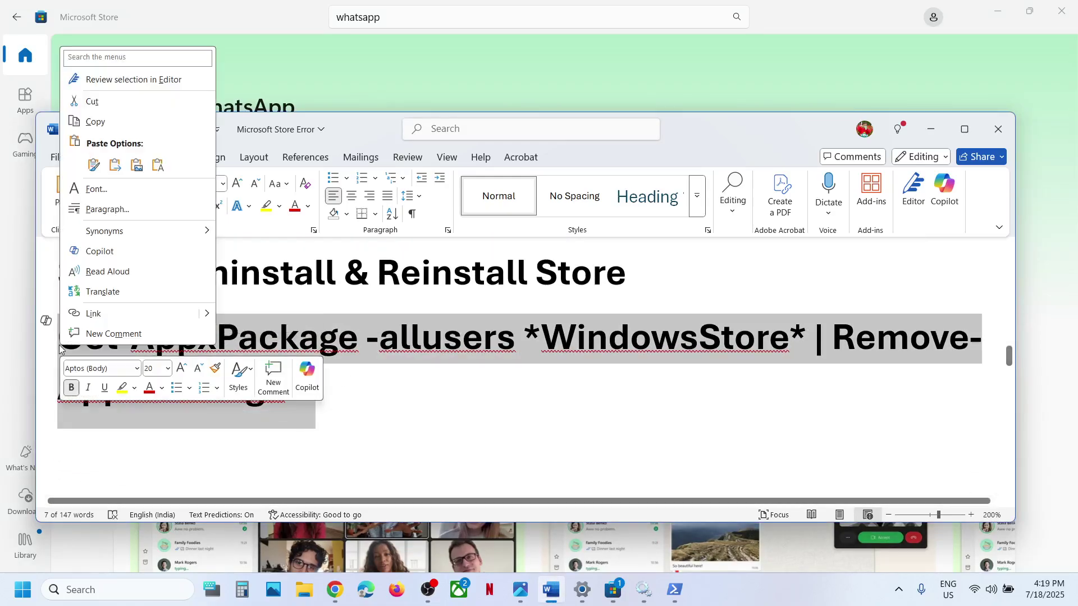
{"action": "left_click", "coordinate": [95, 122]}
{"action": "key", "text": "alt+Tab"}
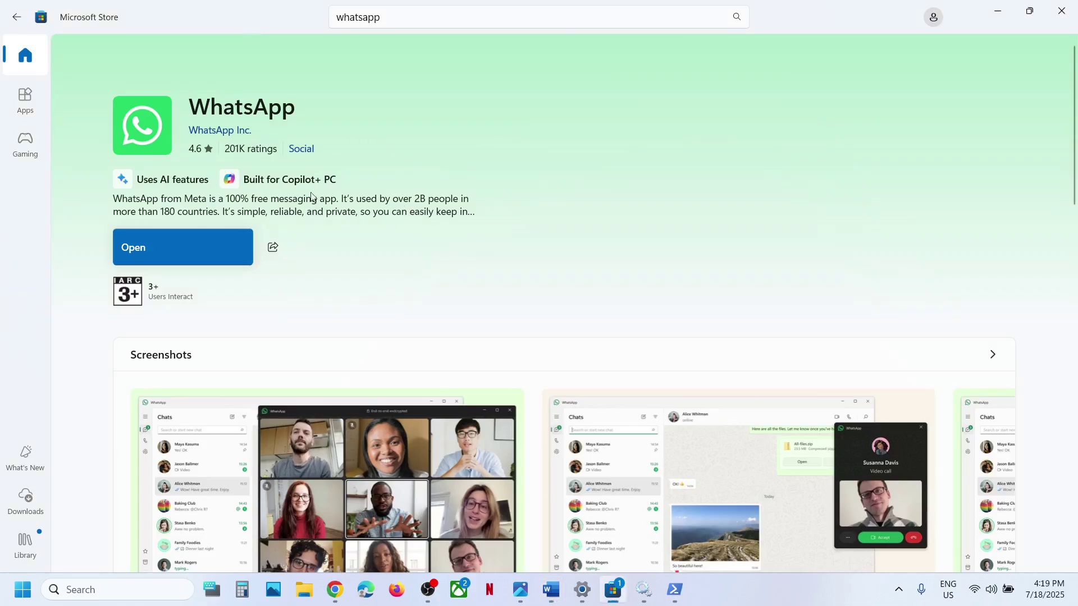
Open Windows PowerShell as administrator and approve the UAC prompt
{"action": "left_click", "coordinate": [152, 595]}
{"action": "type", "text": "powe"}
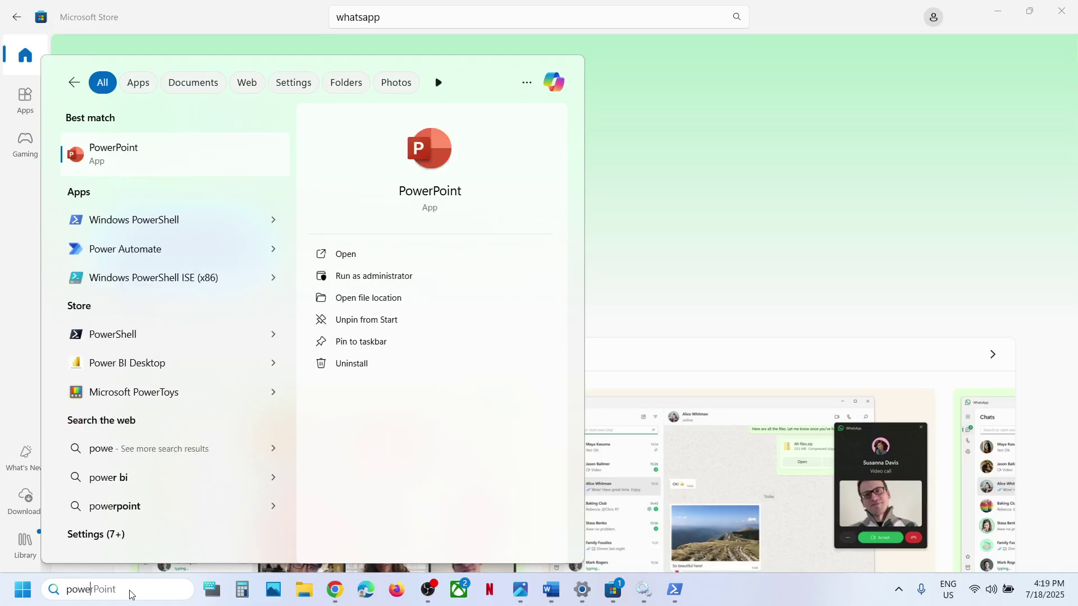
{"action": "type", "text": "rshell"}
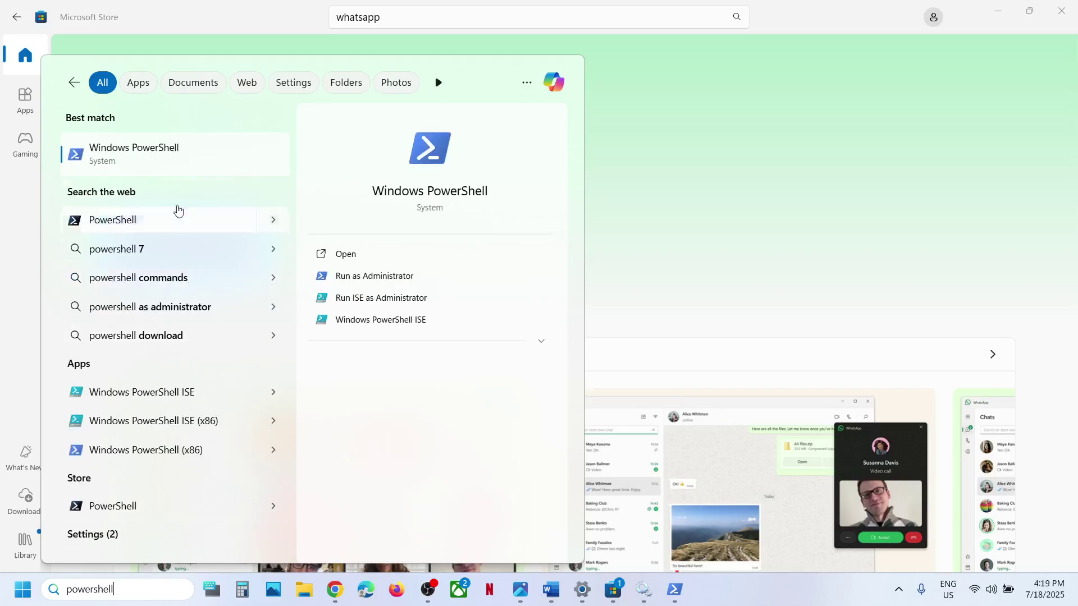
{"action": "right_click", "coordinate": [161, 160]}
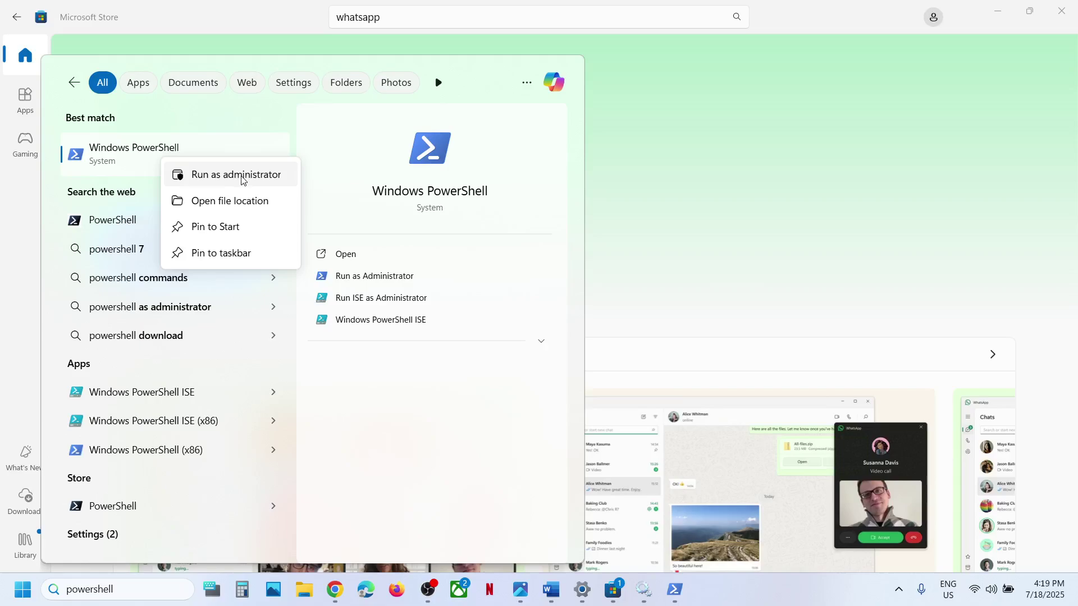
{"action": "left_click", "coordinate": [243, 180]}
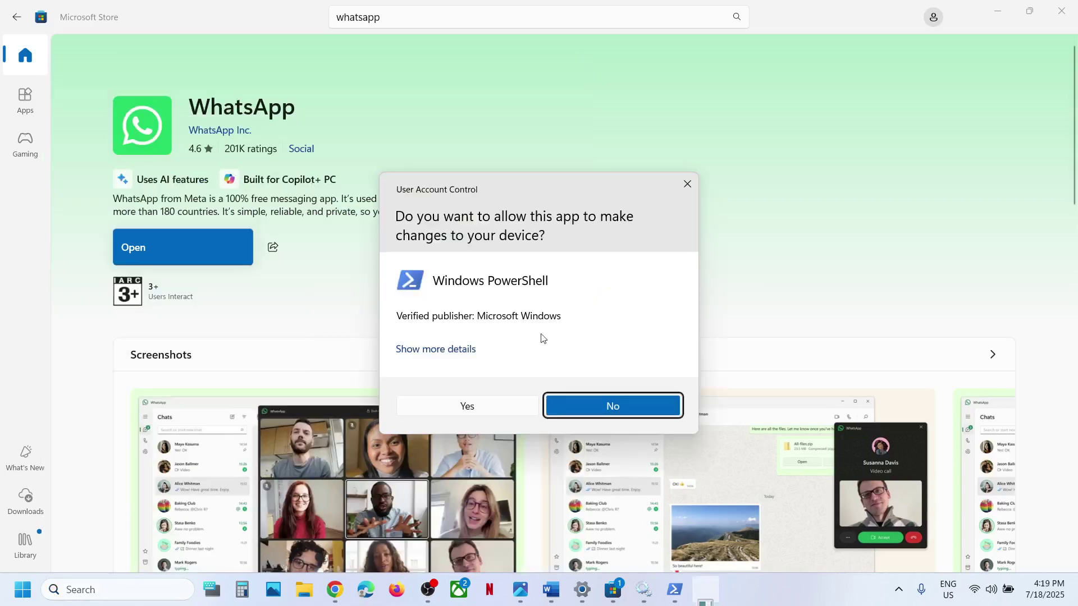
{"action": "left_click", "coordinate": [480, 406]}
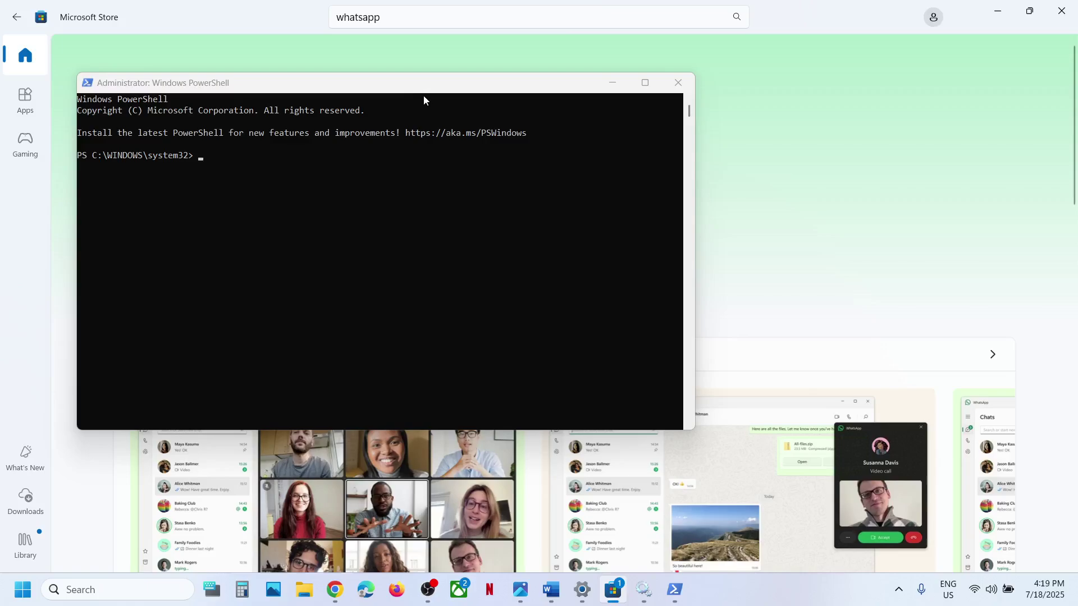
Reposition PowerShell and paste-run the WindowsStore Remove-AppxPackage command
{"action": "left_click_drag", "start_coordinate": [418, 87], "coordinate": [666, 213]}
{"action": "left_click", "coordinate": [539, 313]}
{"action": "right_click", "coordinate": [541, 318]}
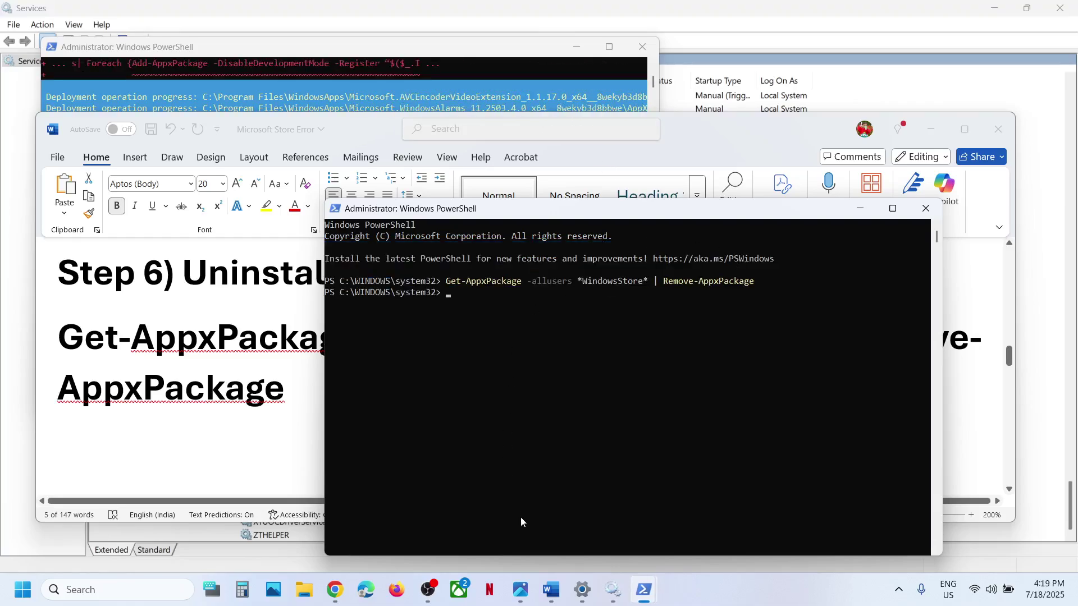
Copy the Foreach Add-AppxPackage line from Word and run it in the admin PowerShell
{"action": "left_click", "coordinate": [551, 590]}
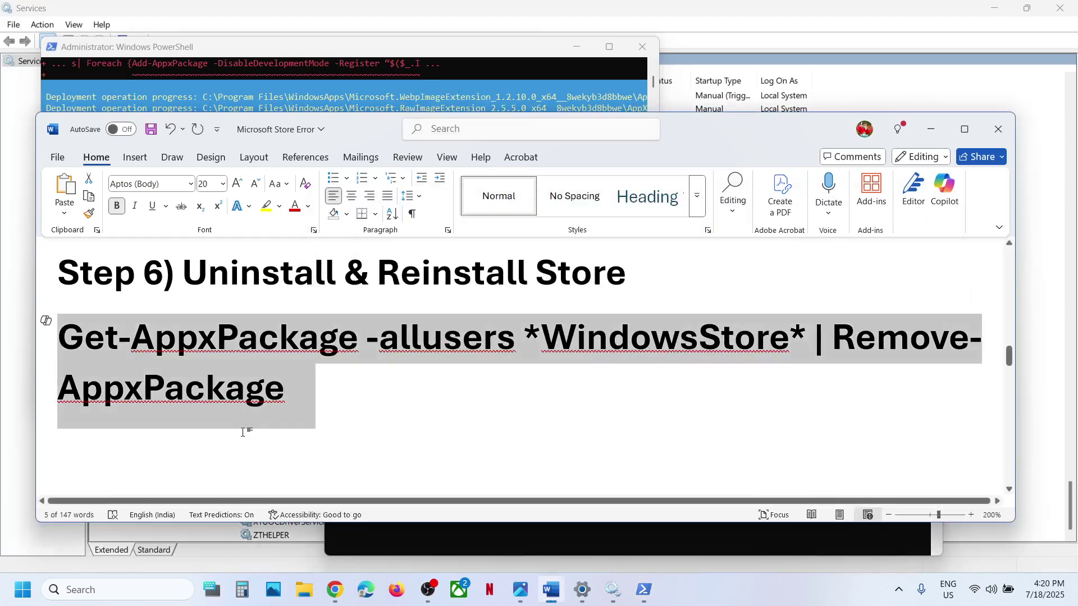
{"action": "scroll", "coordinate": [243, 432], "scroll_direction": "down", "scroll_amount": 3}
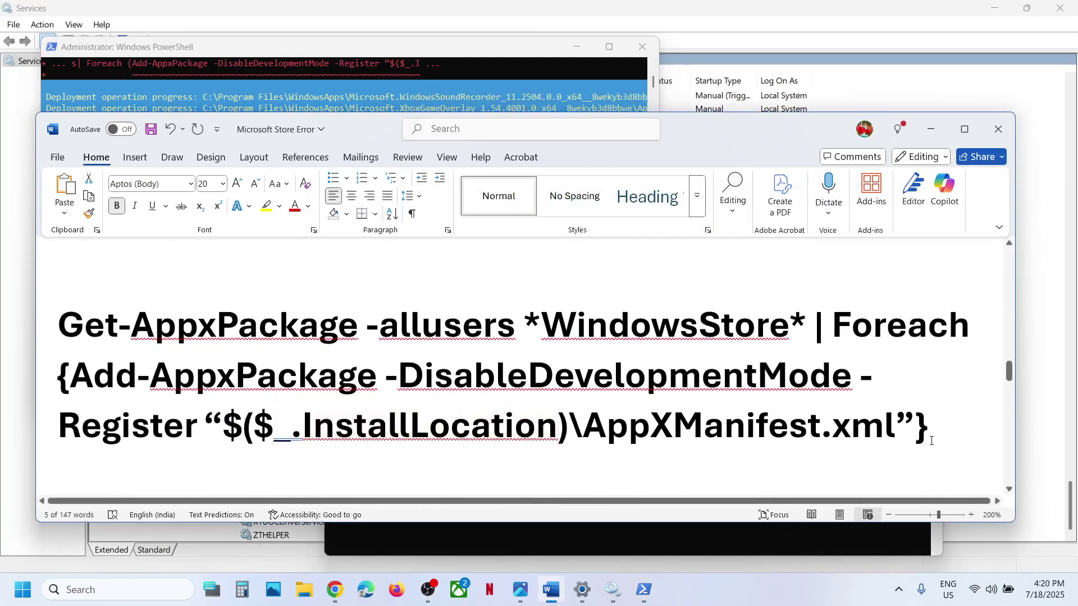
{"action": "left_click_drag", "start_coordinate": [931, 440], "coordinate": [97, 329]}
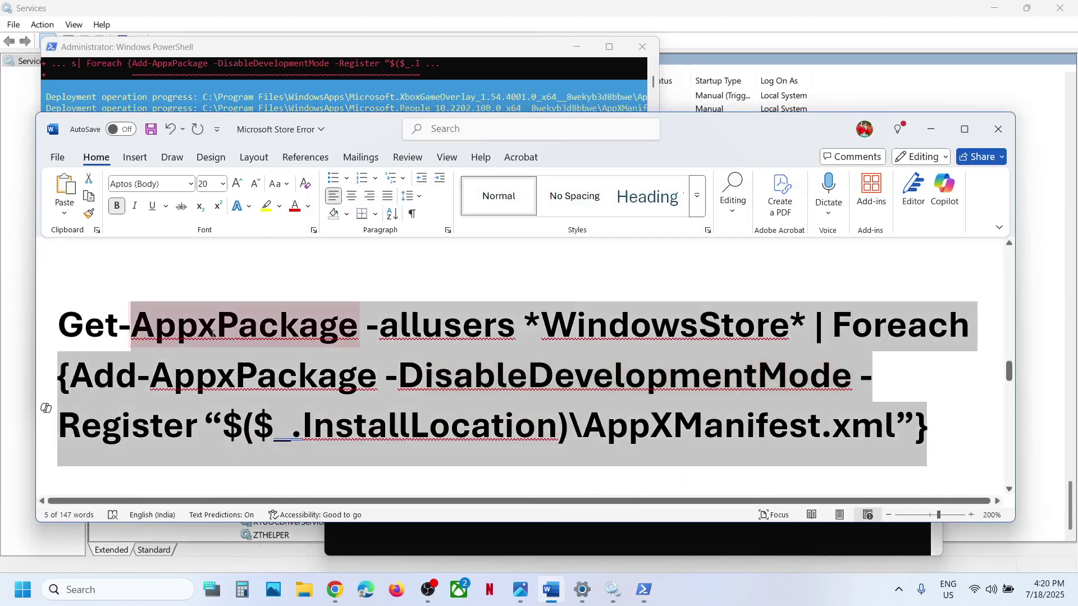
{"action": "right_click", "coordinate": [90, 328]}
{"action": "left_click", "coordinate": [120, 101]}
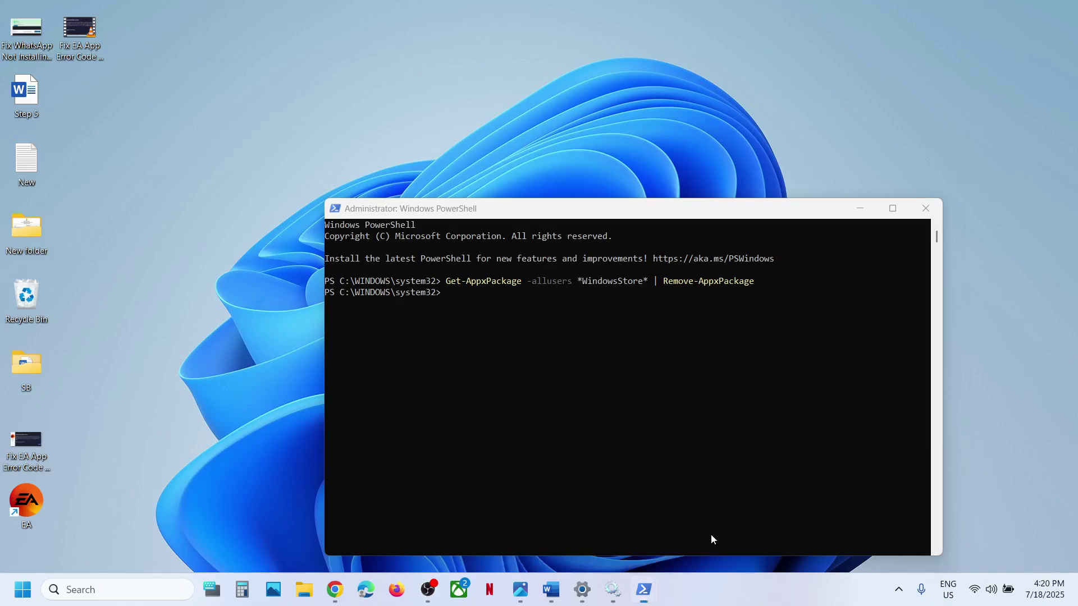
{"action": "left_click", "coordinate": [711, 534]}
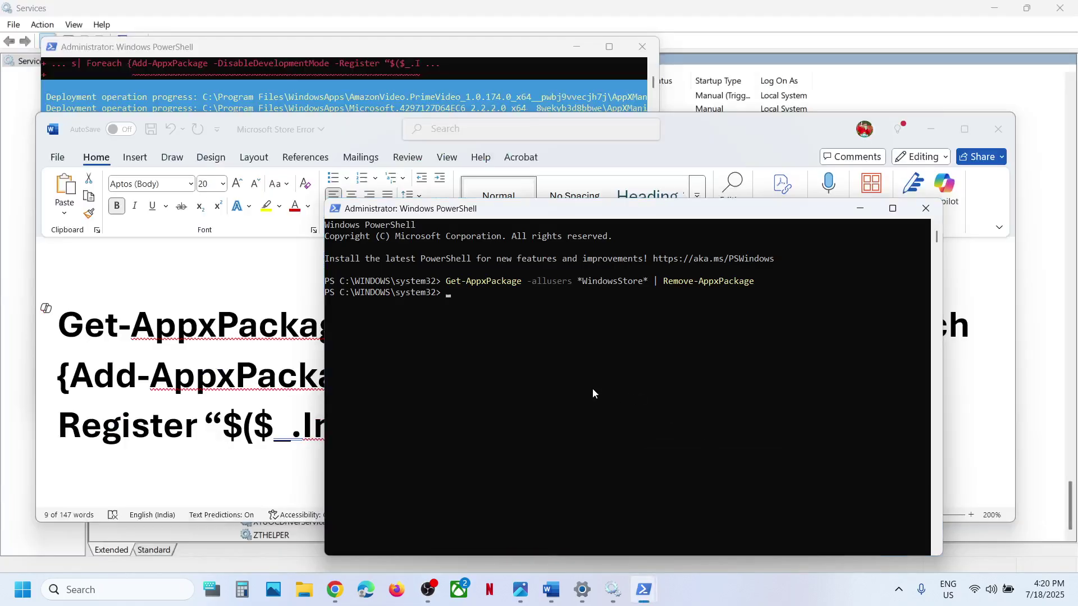
{"action": "left_click", "coordinate": [594, 392]}
{"action": "right_click", "coordinate": [594, 391]}
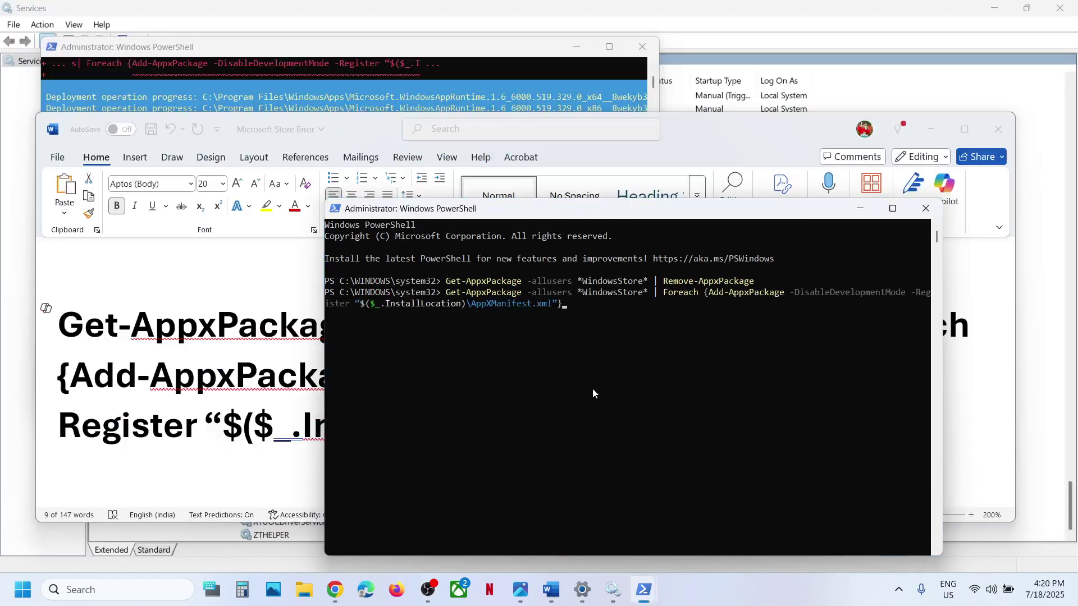
{"action": "left_click", "coordinate": [101, 589]}
Relaunch Microsoft Store maximized, search 'whats' and open the WhatsApp page, then return to Word
{"action": "type", "text": "store"}
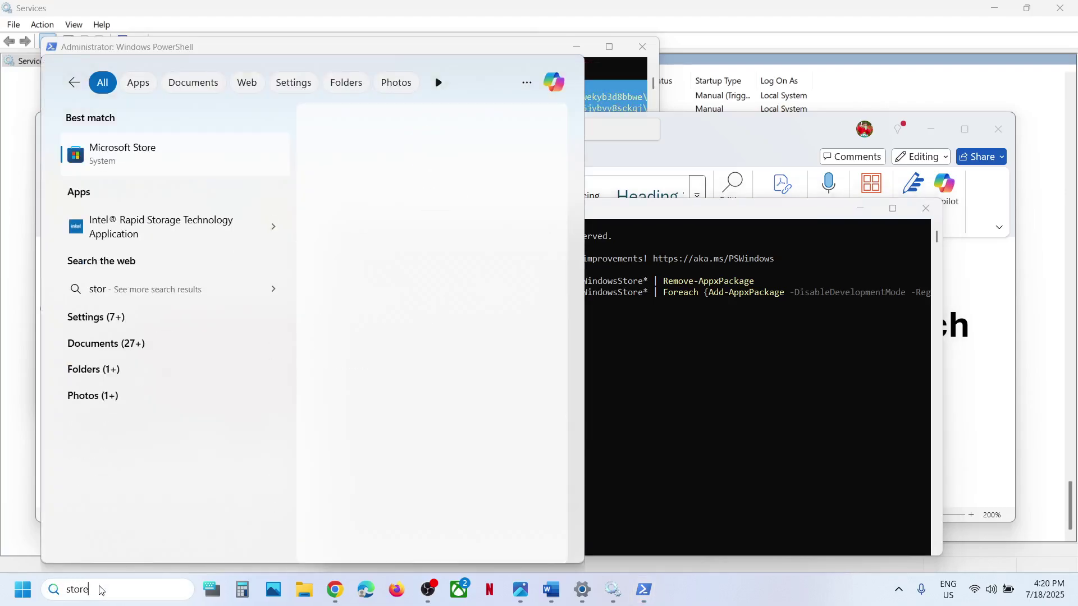
{"action": "key", "text": "Return"}
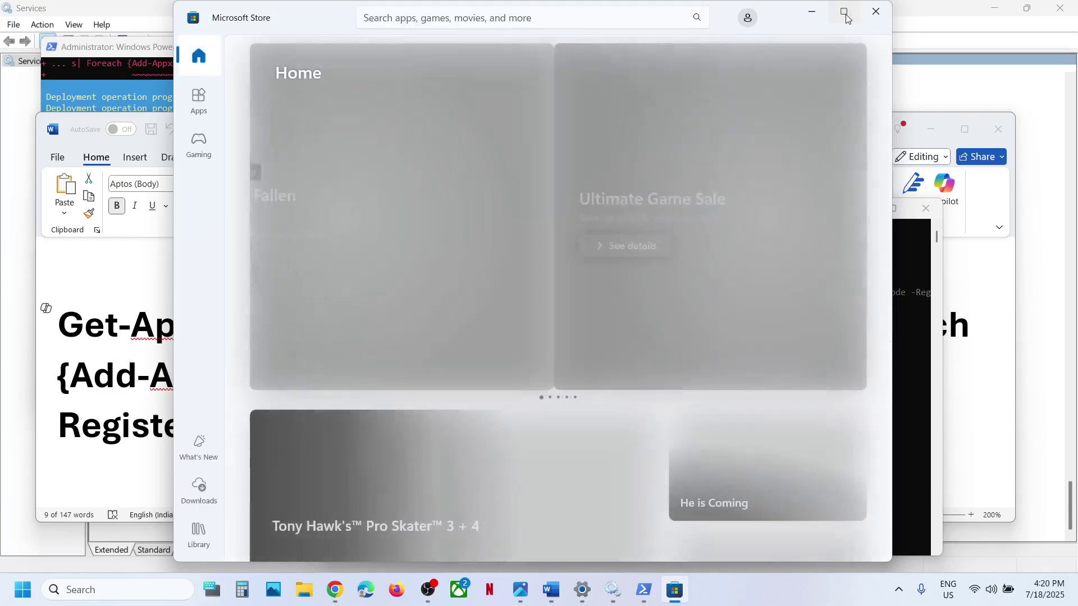
{"action": "left_click", "coordinate": [843, 11]}
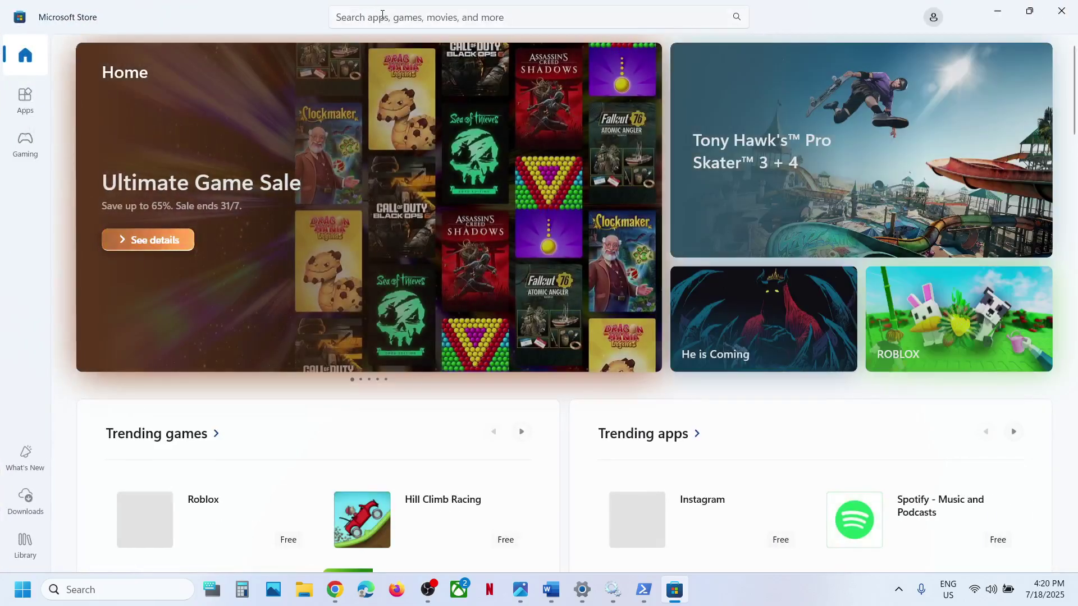
{"action": "left_click", "coordinate": [371, 11]}
{"action": "type", "text": "whats"}
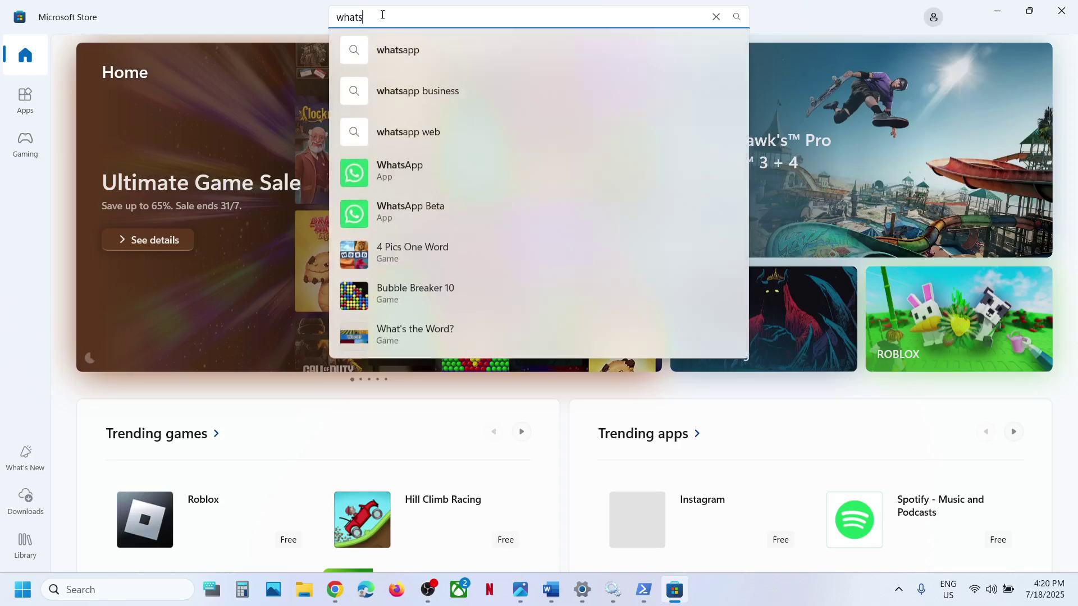
{"action": "left_click", "coordinate": [408, 169]}
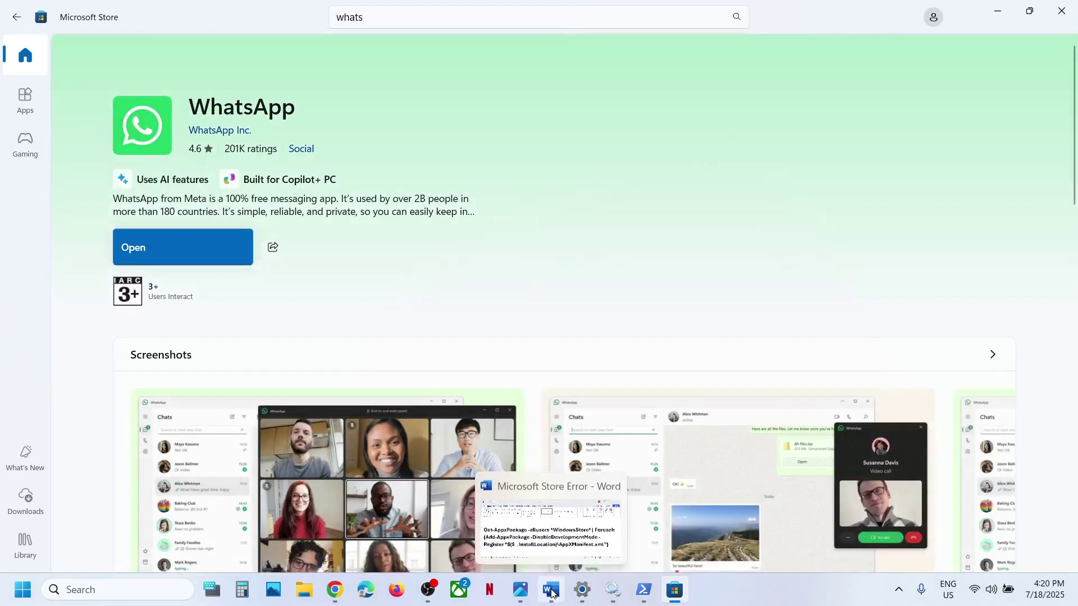
{"action": "left_click", "coordinate": [551, 590]}
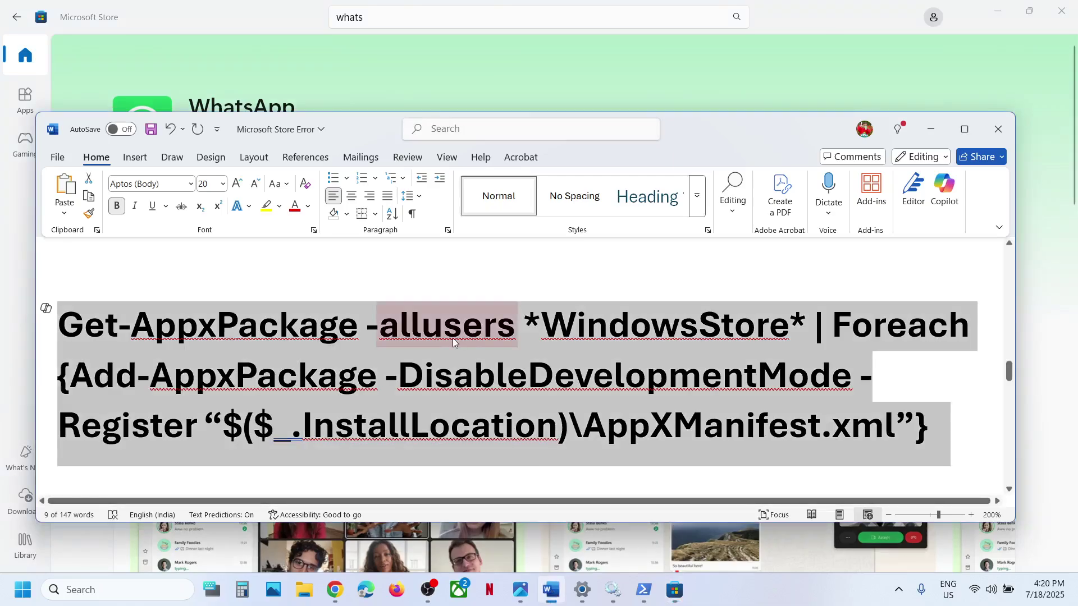
Select the sfc /scannow line in the guide and open Command Prompt as administrator
{"action": "scroll", "coordinate": [454, 339], "scroll_direction": "down", "scroll_amount": 5}
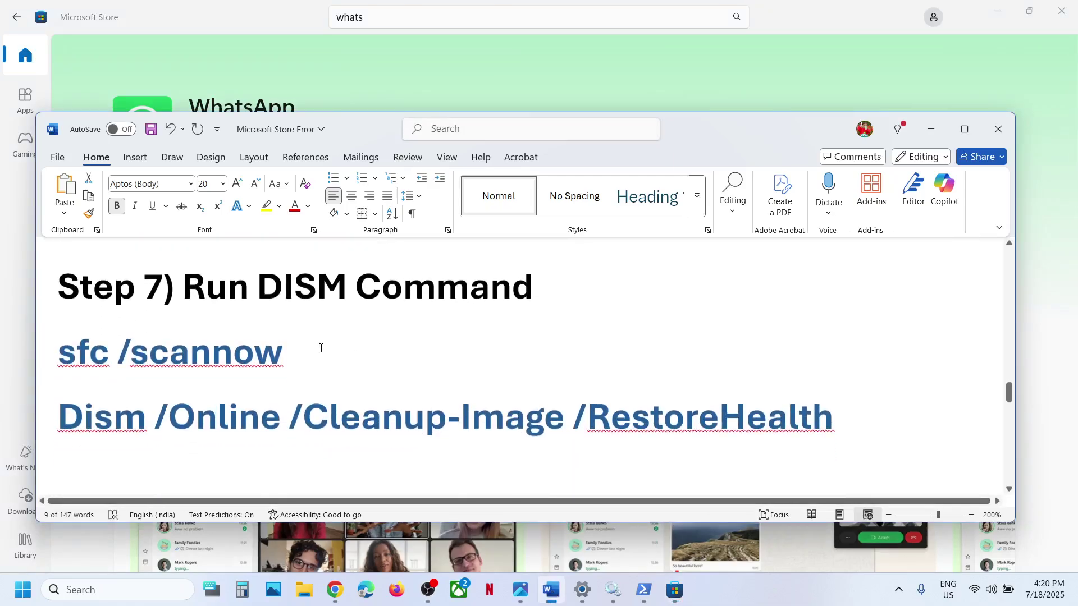
{"action": "left_click_drag", "start_coordinate": [321, 349], "coordinate": [87, 352]}
{"action": "key", "text": "ctrl+c"}
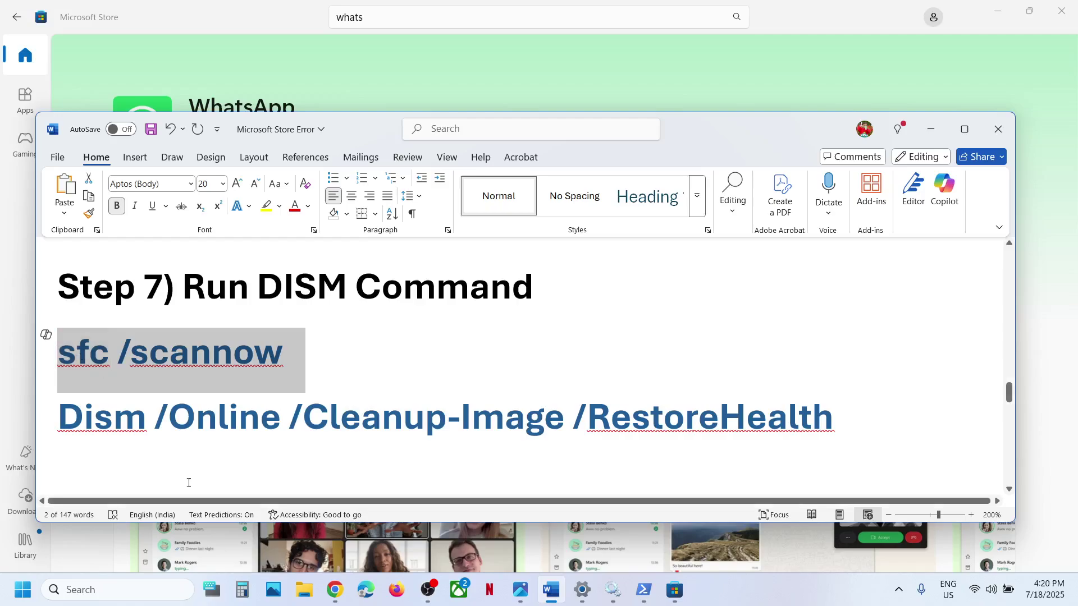
{"action": "left_click", "coordinate": [143, 596]}
{"action": "type", "text": "cmd"}
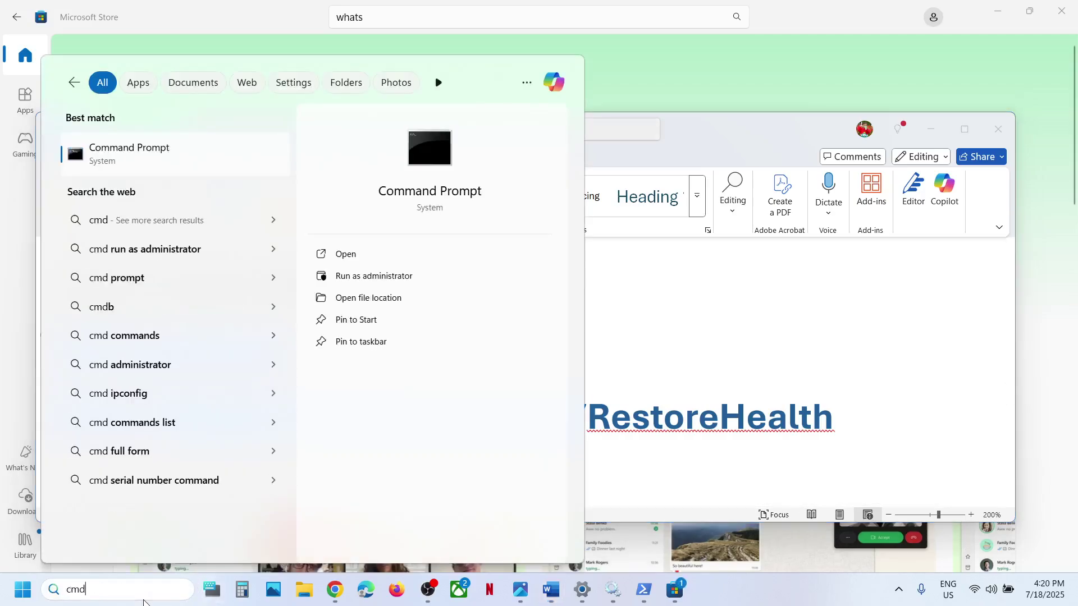
{"action": "right_click", "coordinate": [142, 162]}
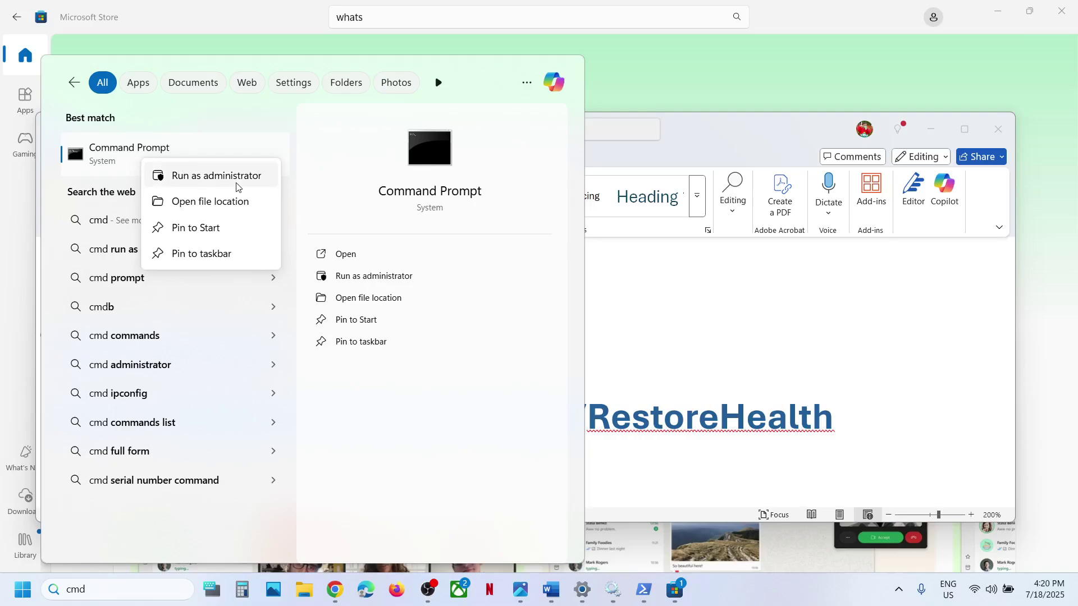
{"action": "left_click", "coordinate": [239, 176]}
{"action": "left_click", "coordinate": [458, 407]}
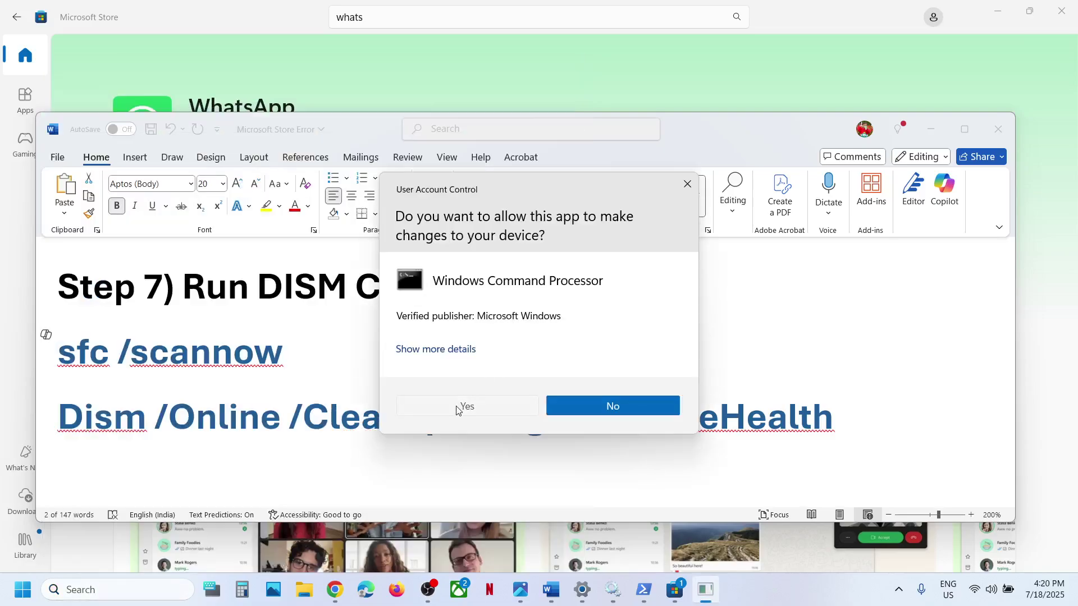
Run sfc /scannow in the elevated Command Prompt and keep the verification scan going
{"action": "left_click", "coordinate": [390, 296]}
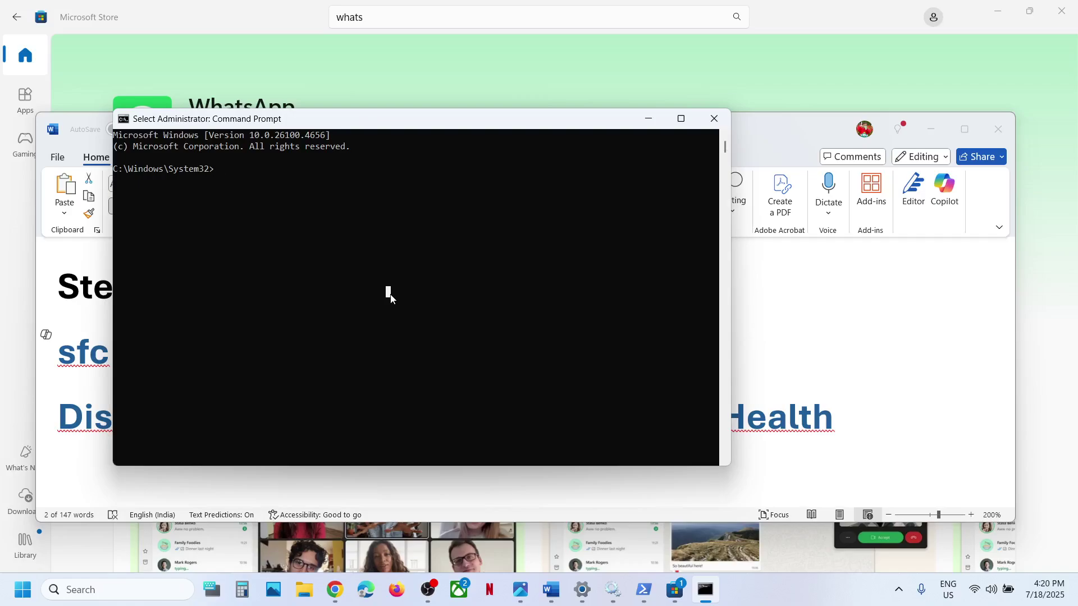
{"action": "key", "text": "ctrl+v"}
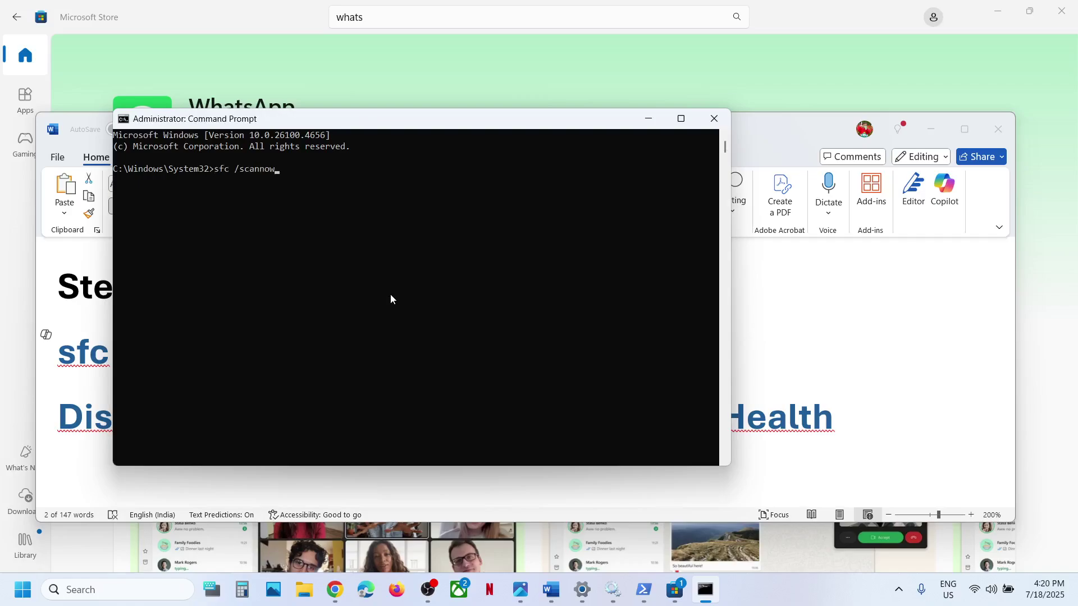
{"action": "key", "text": "Return"}
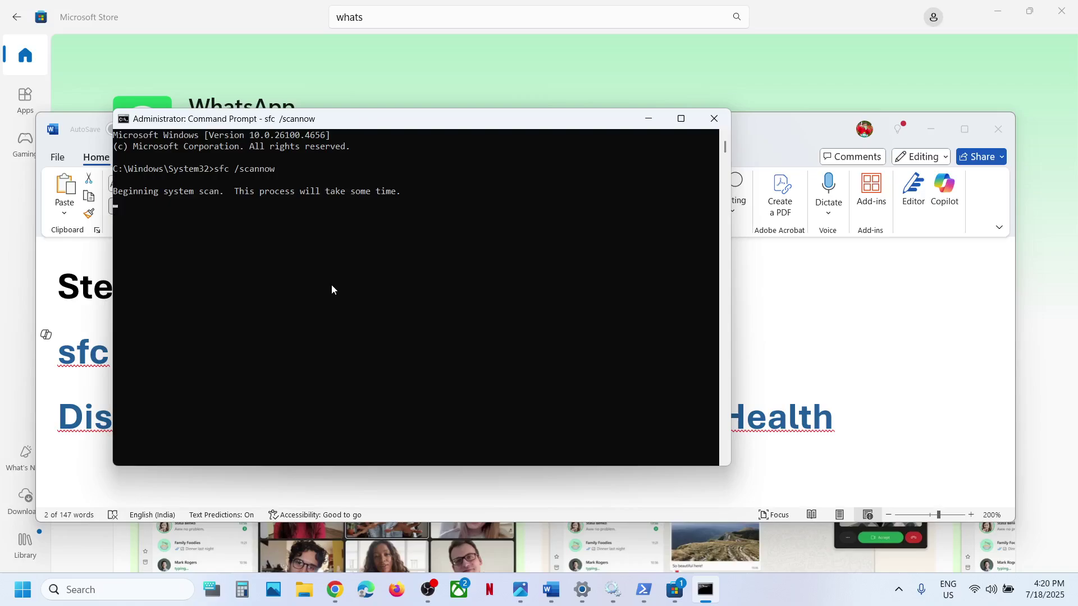
{"action": "left_click_drag", "start_coordinate": [171, 224], "coordinate": [254, 227]}
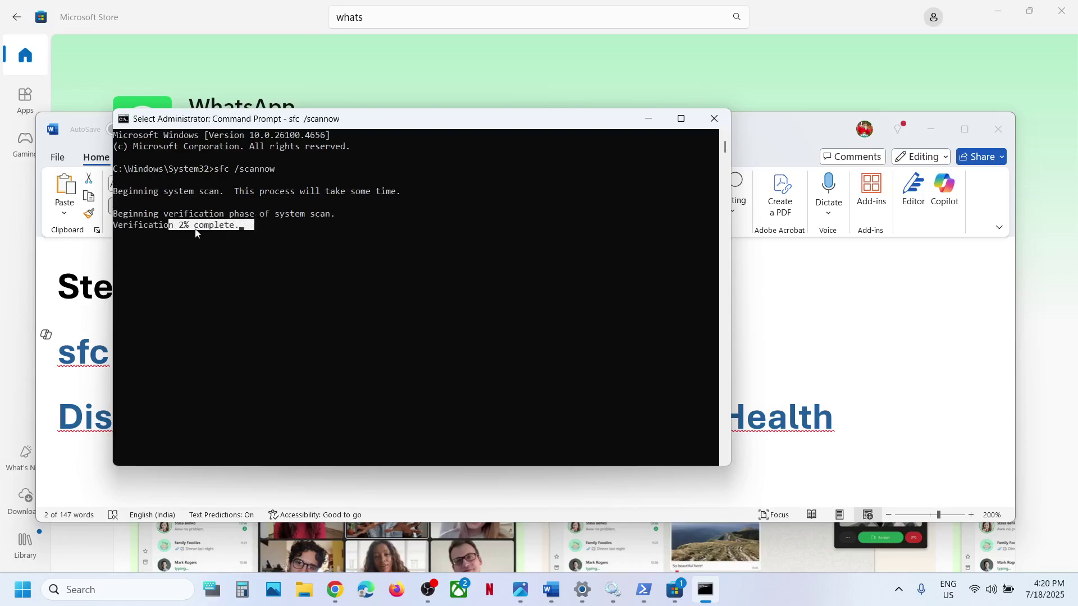
{"action": "left_click", "coordinate": [267, 232]}
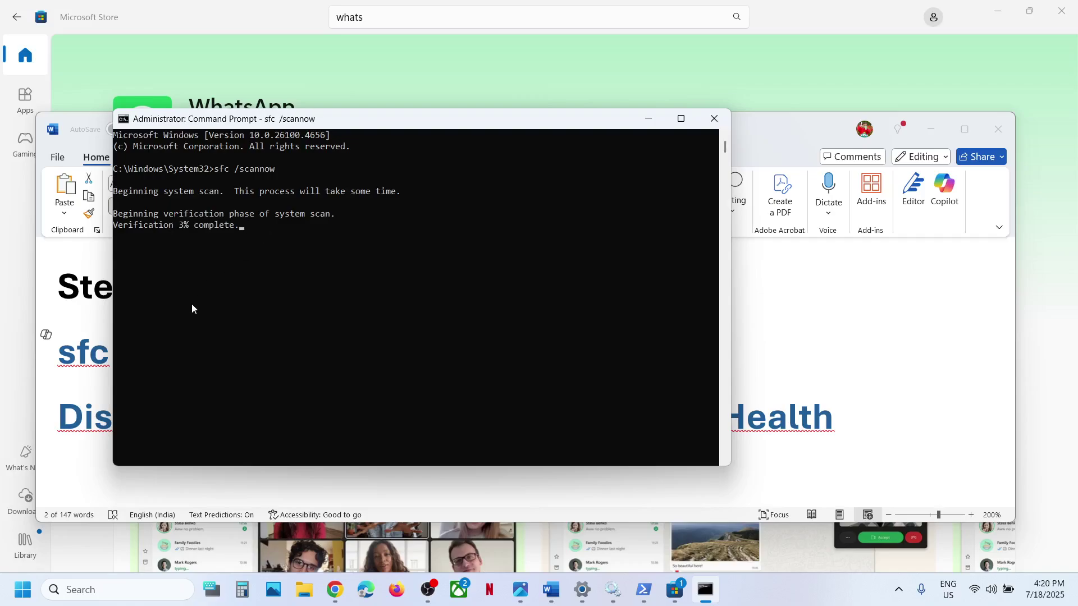
Select Step 7's Dism RestoreHealth command in the guide, then open the Start power options
{"action": "left_click", "coordinate": [74, 407]}
{"action": "double_click", "coordinate": [103, 410]}
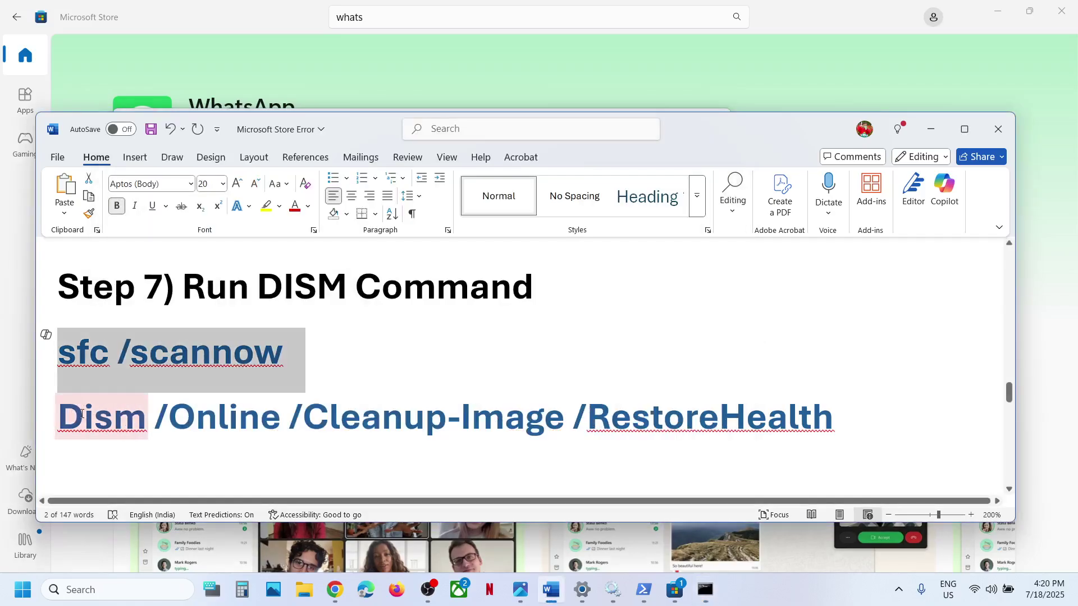
{"action": "left_click_drag", "start_coordinate": [82, 413], "coordinate": [687, 431]}
{"action": "left_click", "coordinate": [705, 589]}
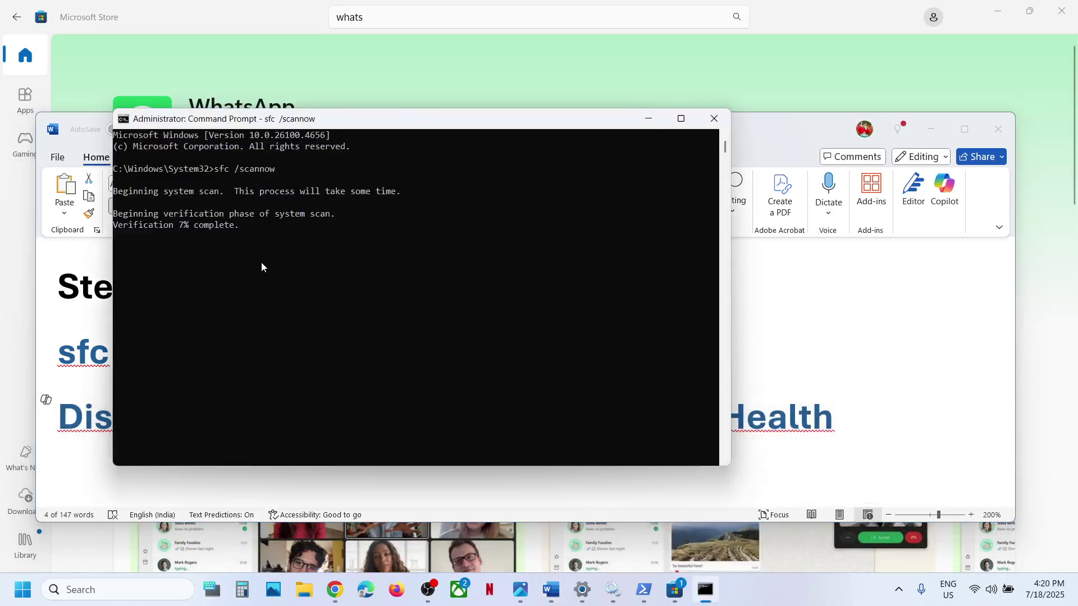
{"action": "left_click", "coordinate": [800, 376]}
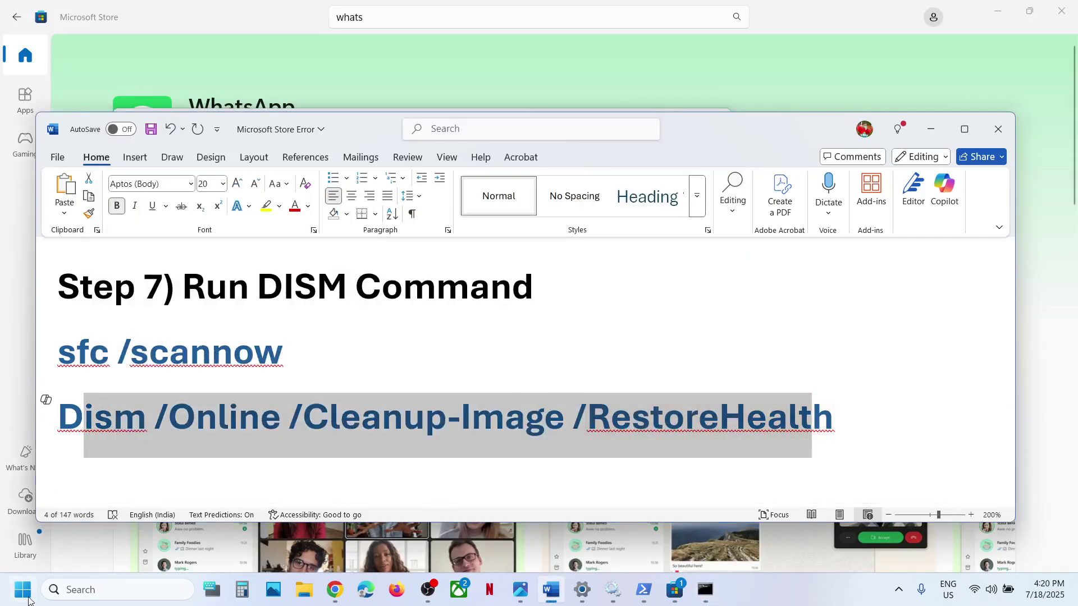
{"action": "left_click", "coordinate": [28, 599]}
{"action": "left_click", "coordinate": [419, 541]}
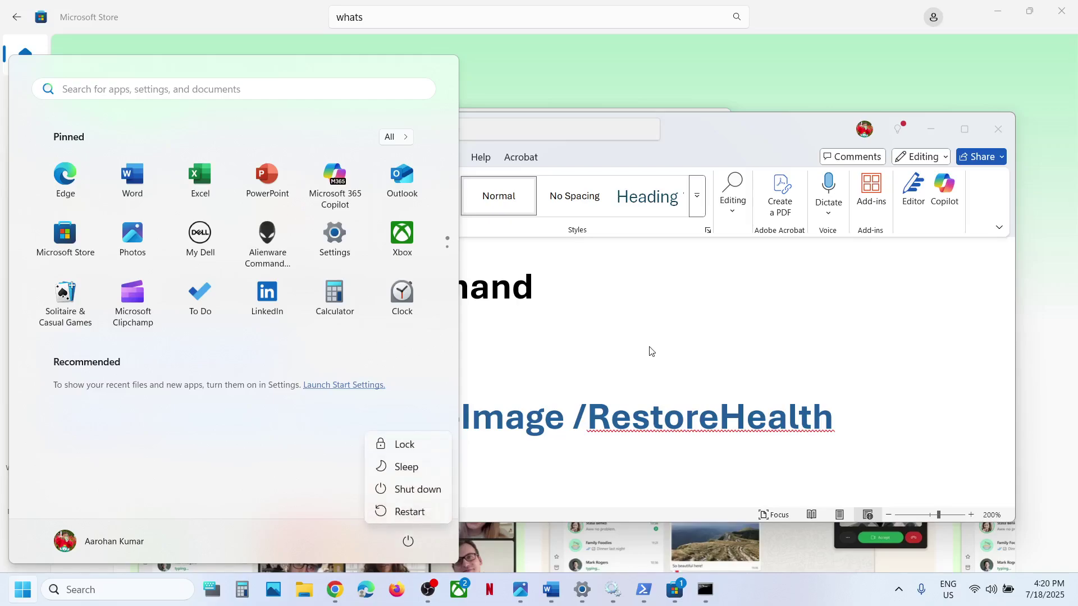
Dismiss the power menu and scroll the Word notes to Step 8's inetcpl.cpl TLS instructions
{"action": "key", "text": "Escape"}
{"action": "left_click", "coordinate": [765, 66]}
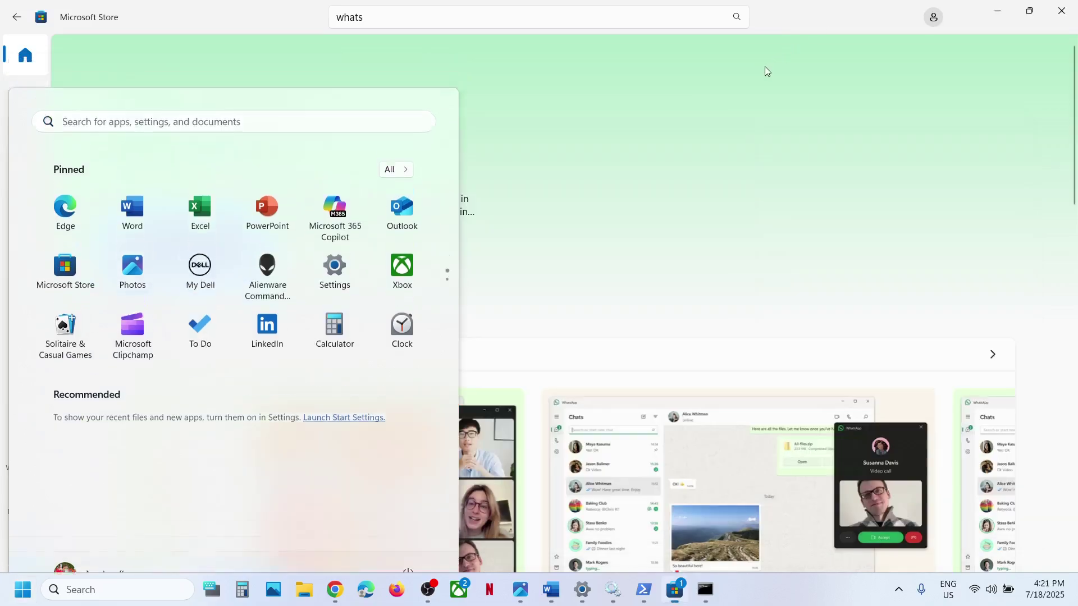
{"action": "left_click", "coordinate": [550, 590]}
{"action": "scroll", "coordinate": [417, 353], "scroll_direction": "down", "scroll_amount": 3}
{"action": "scroll", "coordinate": [417, 353], "scroll_direction": "down", "scroll_amount": 2}
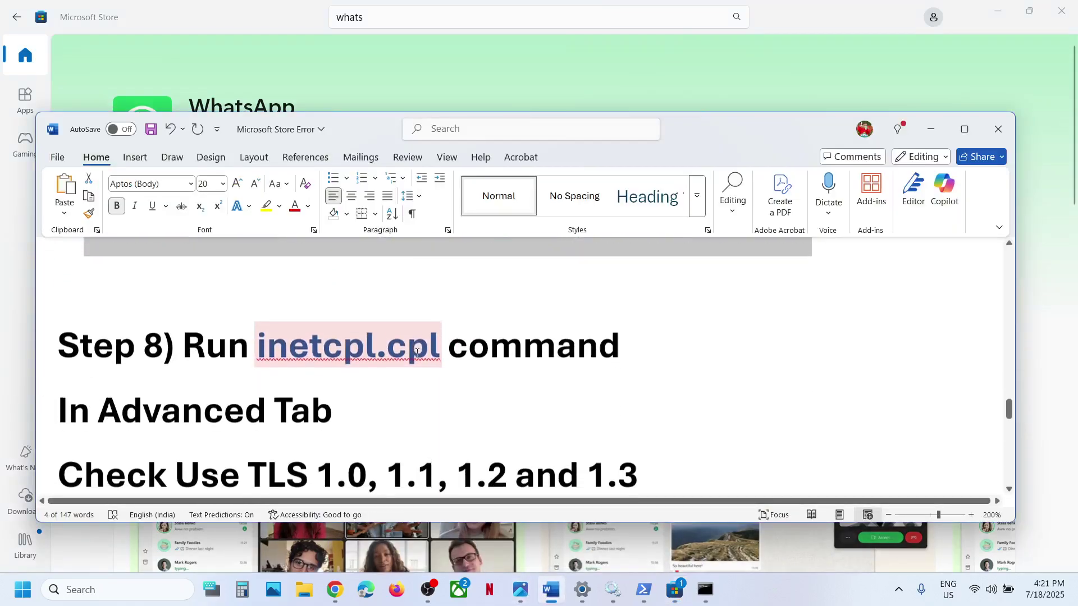
Open inetcpl.cpl and confirm TLS 1.0, 1.1, 1.2 and 1.3 are enabled under Advanced
{"action": "left_click", "coordinate": [443, 332]}
{"action": "double_click", "coordinate": [408, 332]}
{"action": "key", "text": "ctrl+c"}
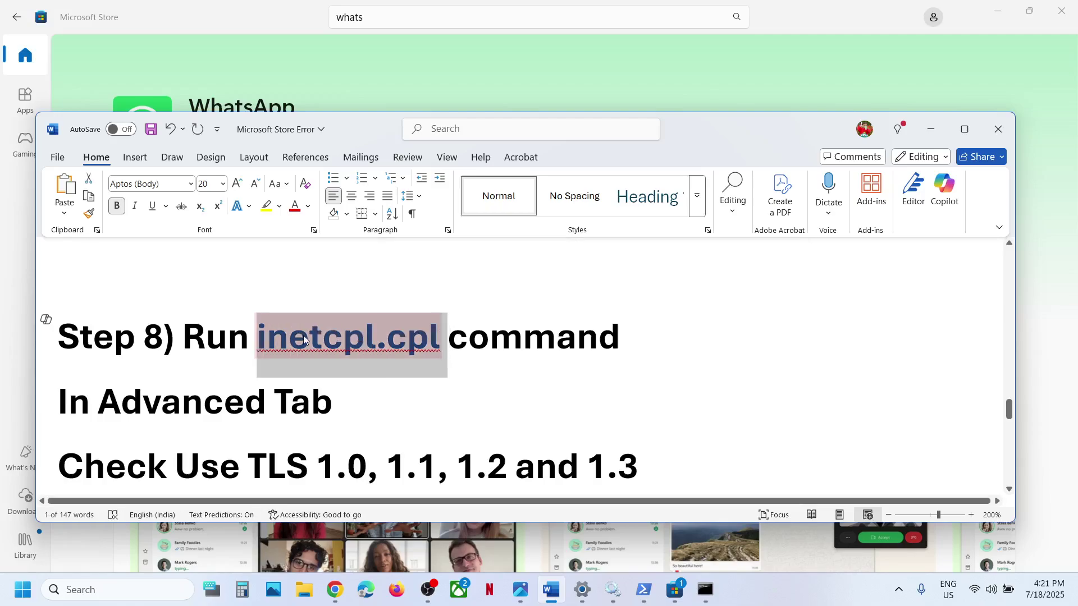
{"action": "left_click", "coordinate": [103, 593]}
{"action": "key", "text": "ctrl+v"}
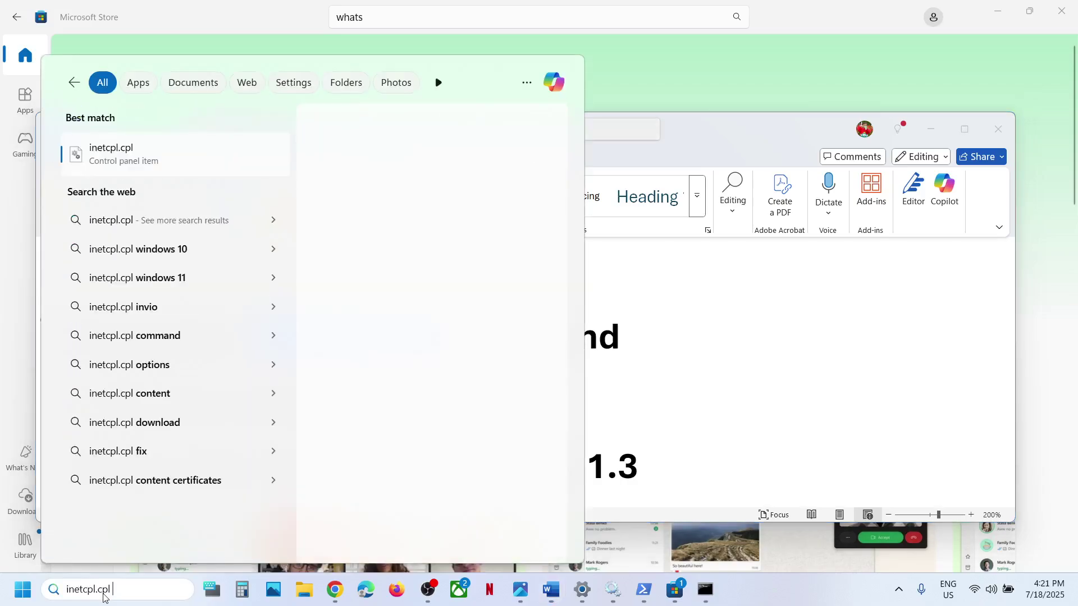
{"action": "left_click", "coordinate": [138, 165]}
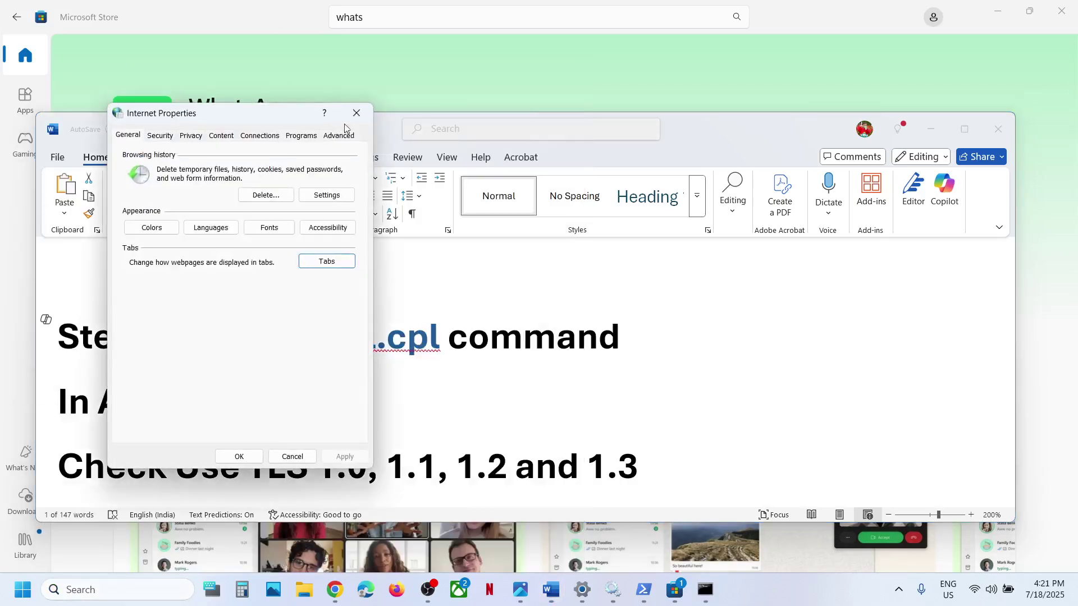
{"action": "left_click", "coordinate": [326, 138]}
{"action": "scroll", "coordinate": [223, 332], "scroll_direction": "down", "scroll_amount": 10}
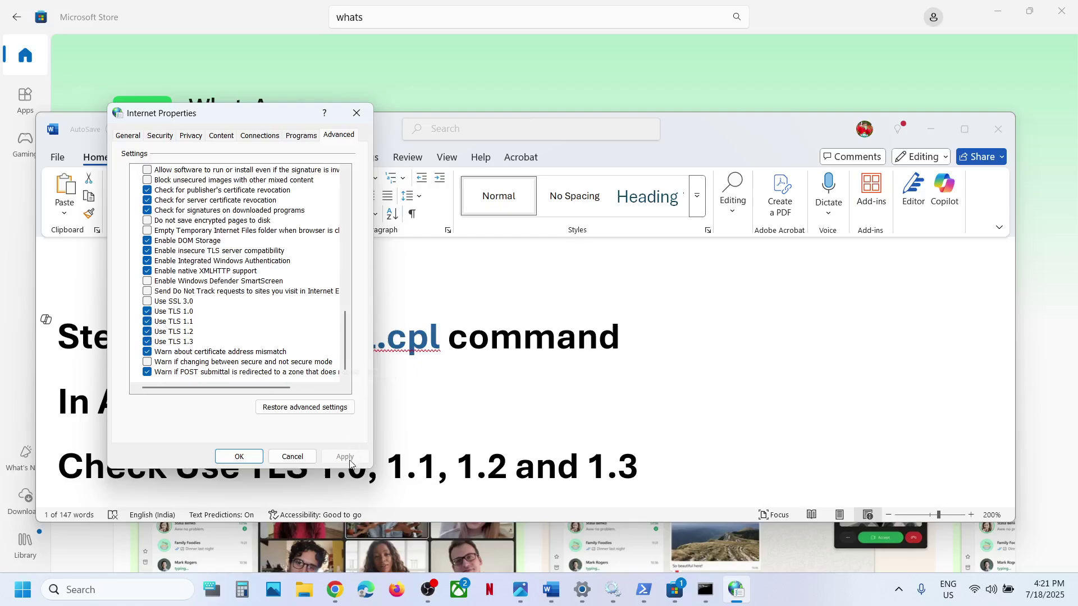
{"action": "left_click", "coordinate": [239, 456]}
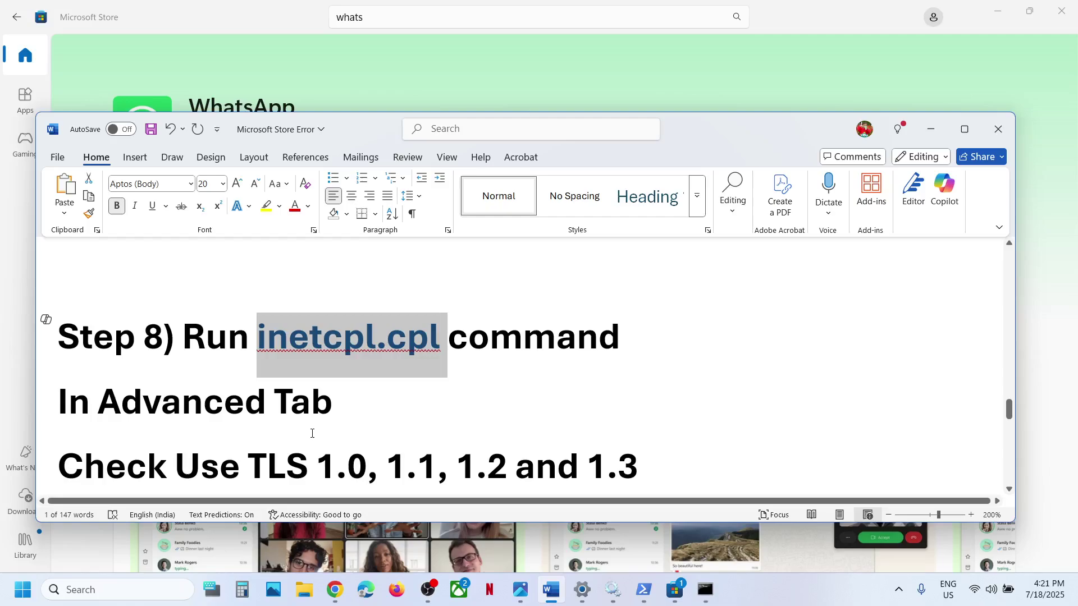
{"action": "scroll", "coordinate": [312, 434], "scroll_direction": "down", "scroll_amount": 1}
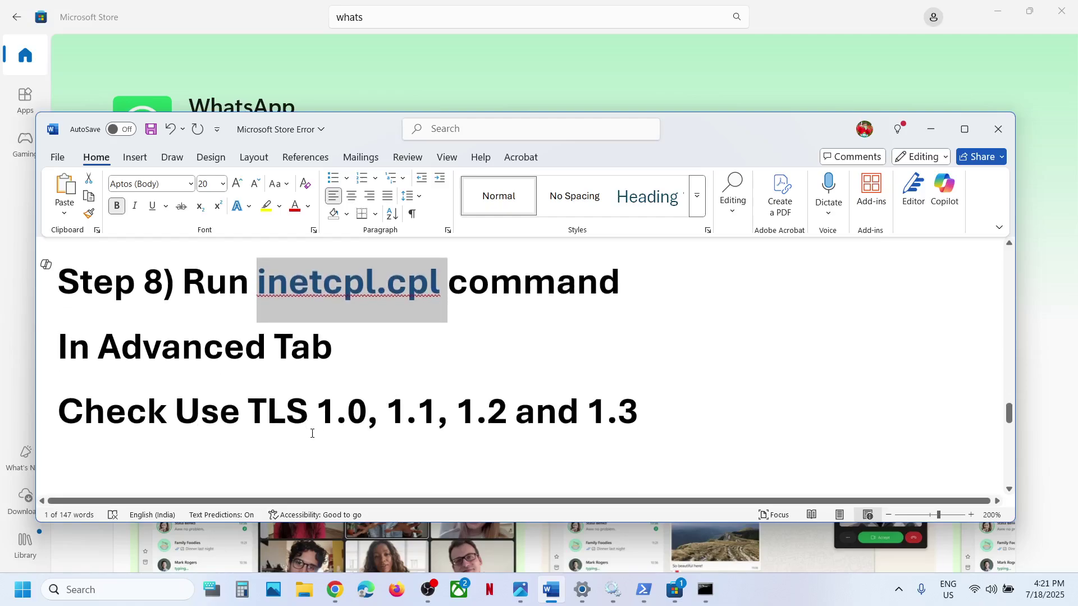
Open Windows Update in Settings and start checking for updates
{"action": "scroll", "coordinate": [312, 434], "scroll_direction": "down", "scroll_amount": 3}
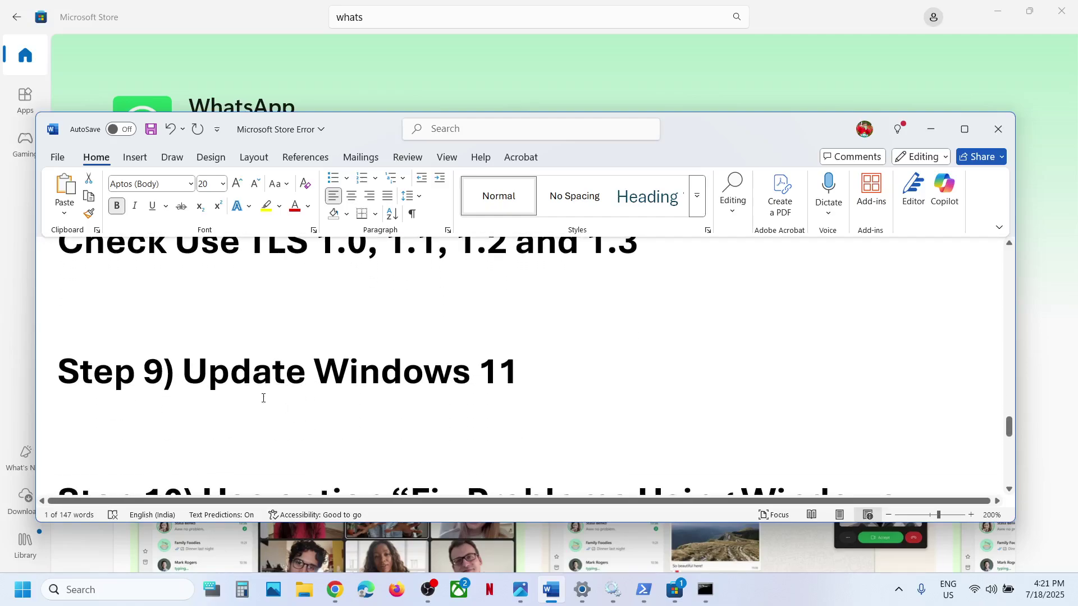
{"action": "left_click_drag", "start_coordinate": [235, 379], "coordinate": [493, 368]}
{"action": "key", "text": "alt+Tab"}
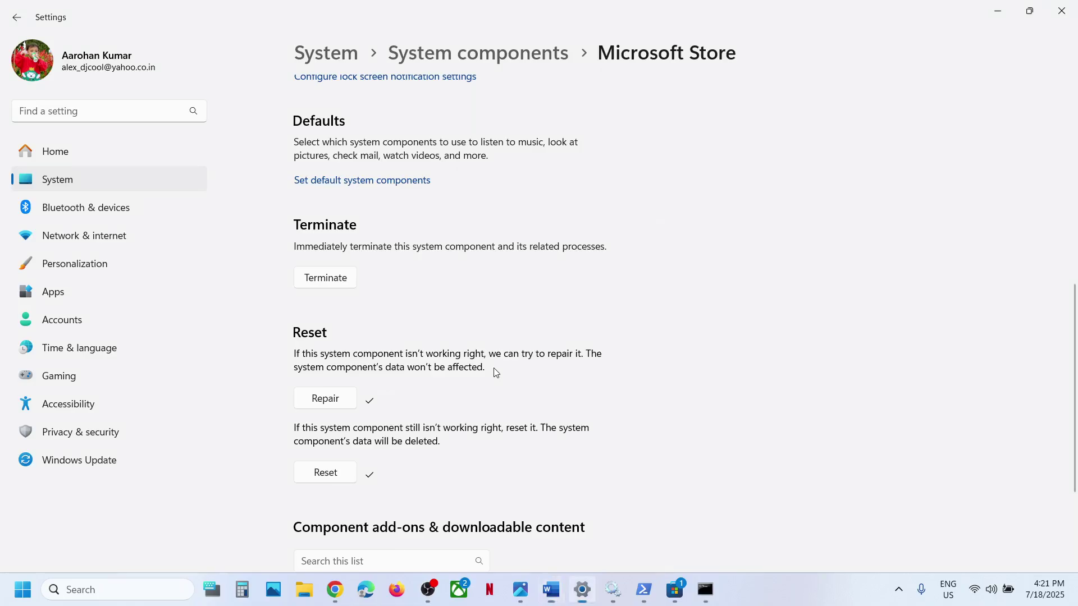
{"action": "left_click", "coordinate": [83, 463]}
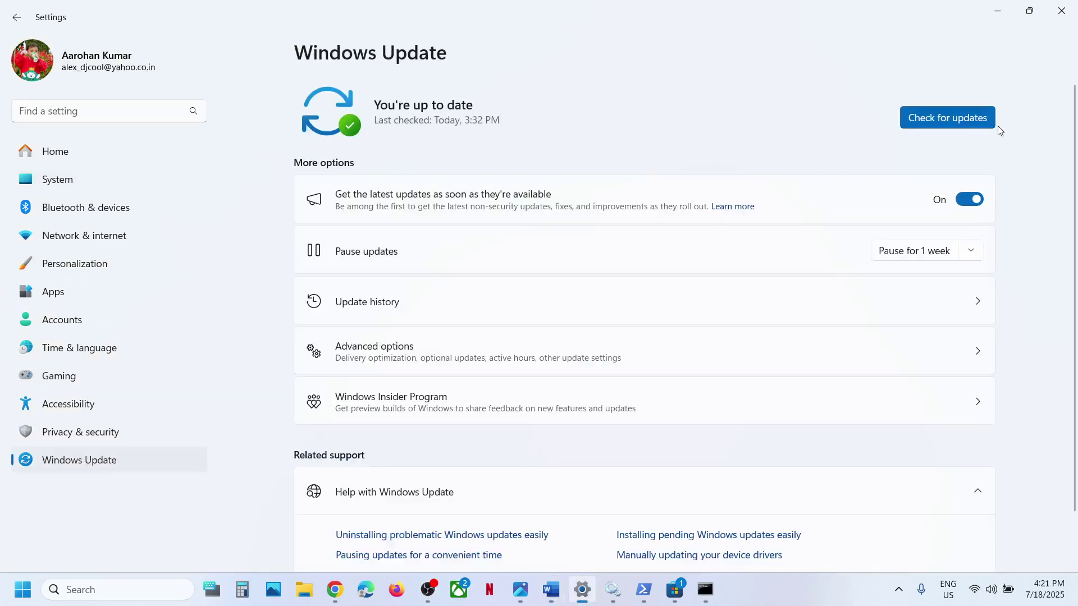
{"action": "left_click", "coordinate": [956, 121]}
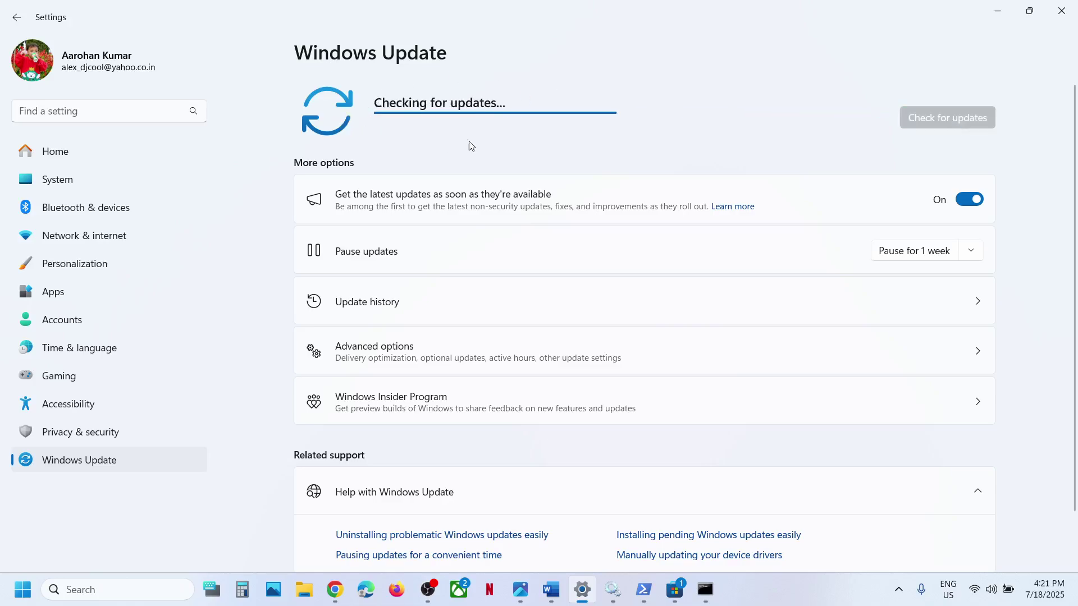
Open and dismiss the Start power options, then bring the WhatsApp Store page back to front
{"action": "left_click", "coordinate": [21, 590]}
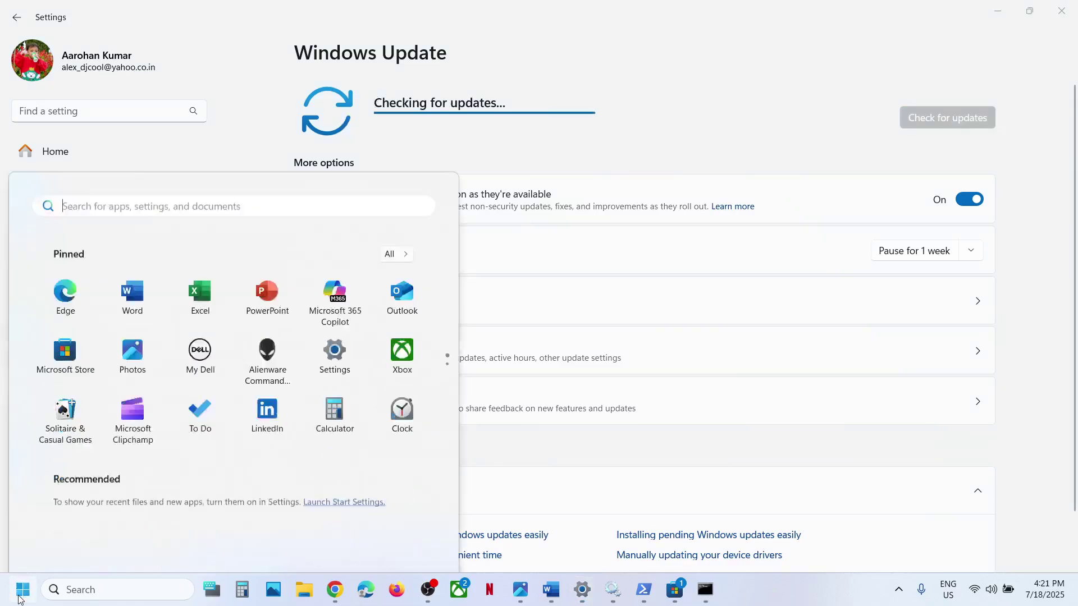
{"action": "left_click", "coordinate": [407, 542]}
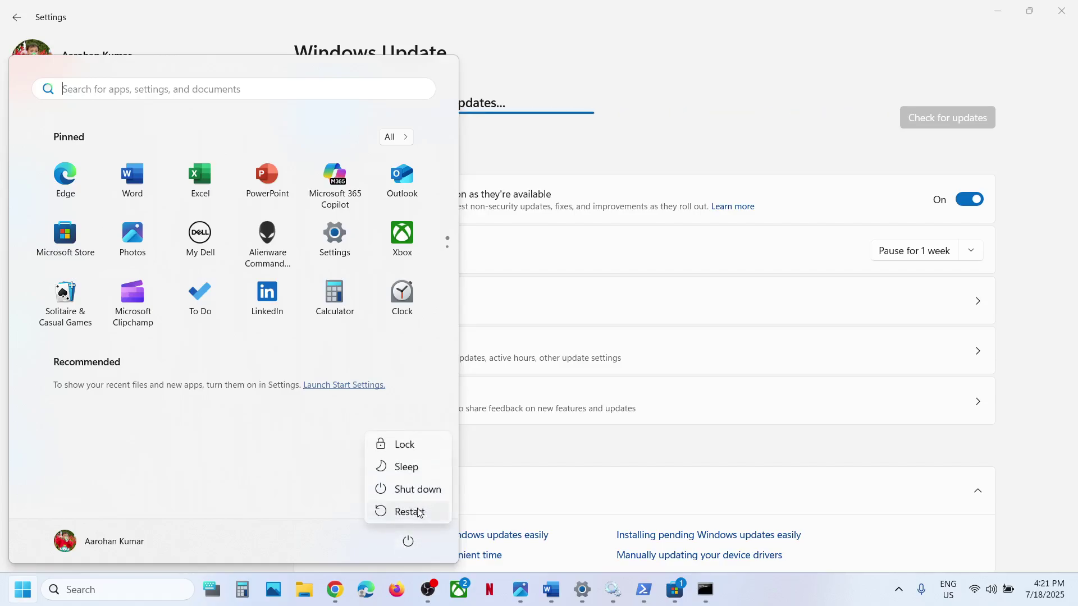
{"action": "left_click", "coordinate": [676, 595]}
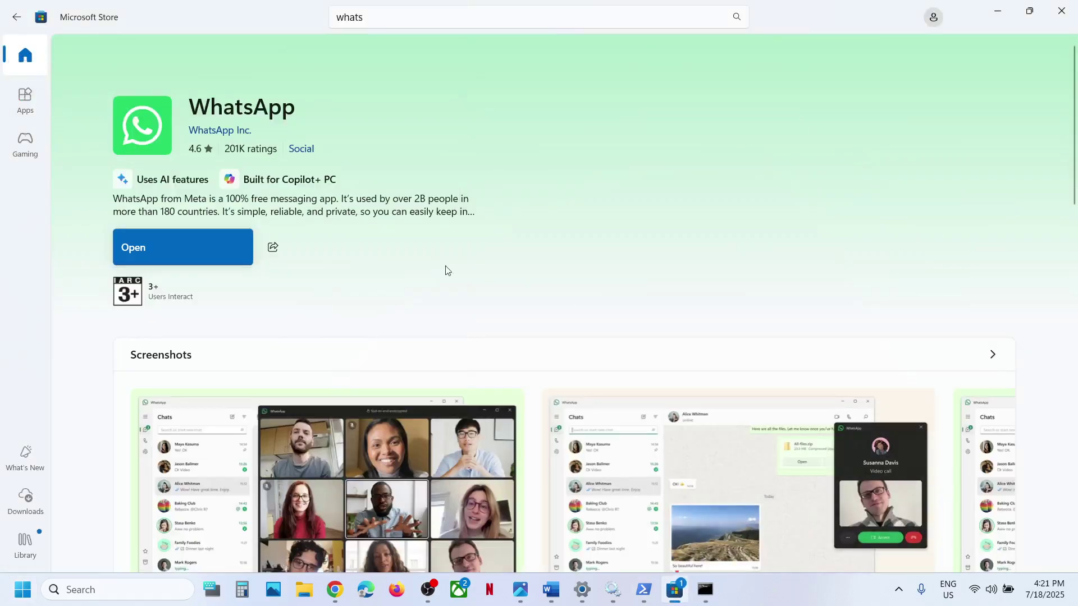
{"action": "left_click", "coordinate": [551, 595]}
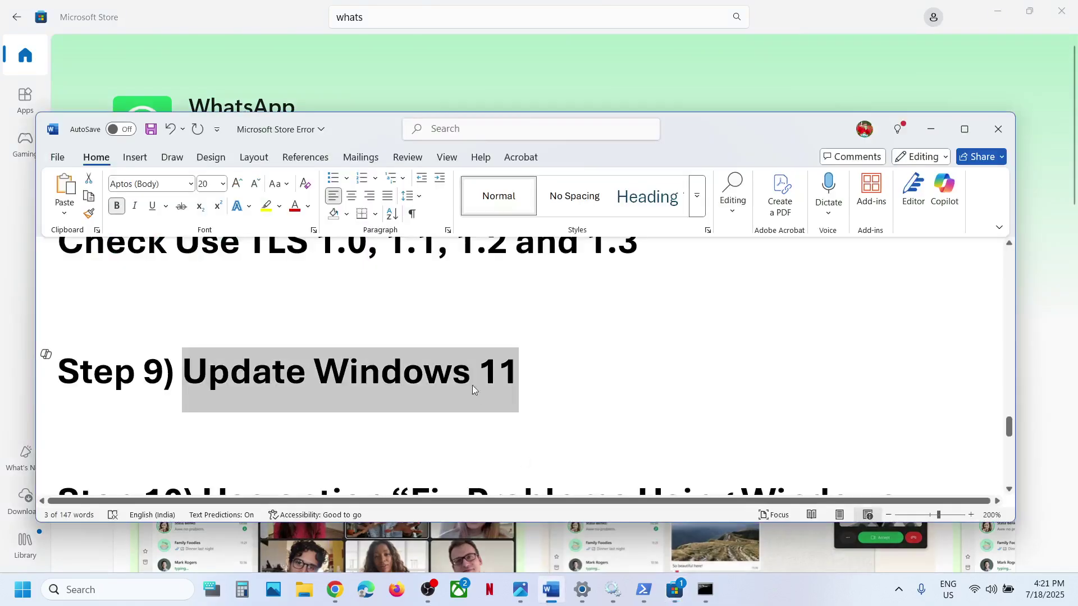
{"action": "scroll", "coordinate": [471, 382], "scroll_direction": "down", "scroll_amount": 2}
{"action": "scroll", "coordinate": [459, 382], "scroll_direction": "up", "scroll_amount": 1}
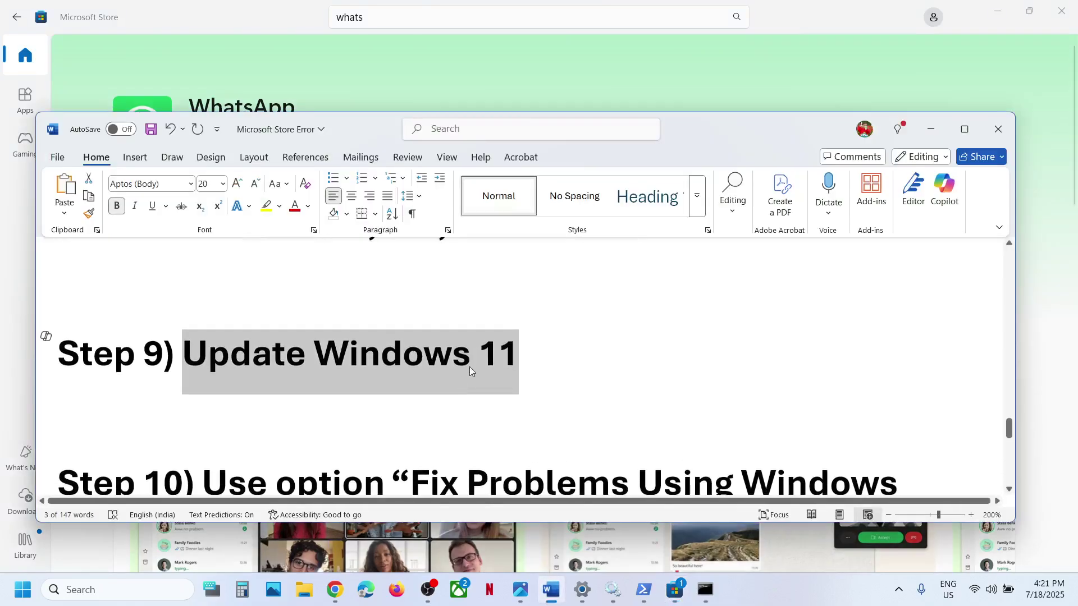
{"action": "left_click", "coordinate": [583, 58]}
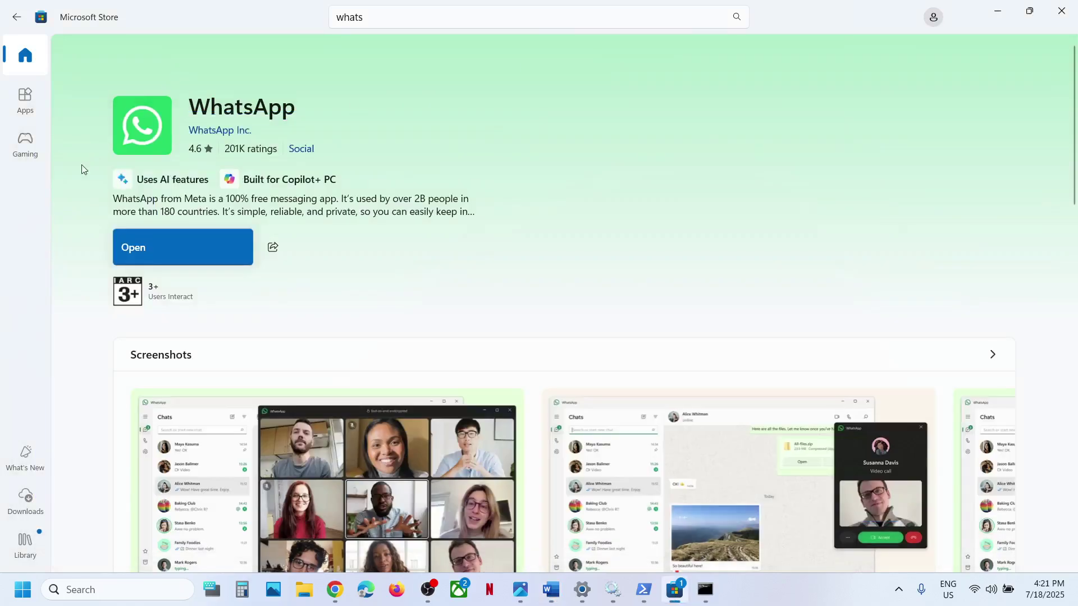
Run Check for updates on the Store's Updates & downloads page
{"action": "left_click", "coordinate": [20, 507]}
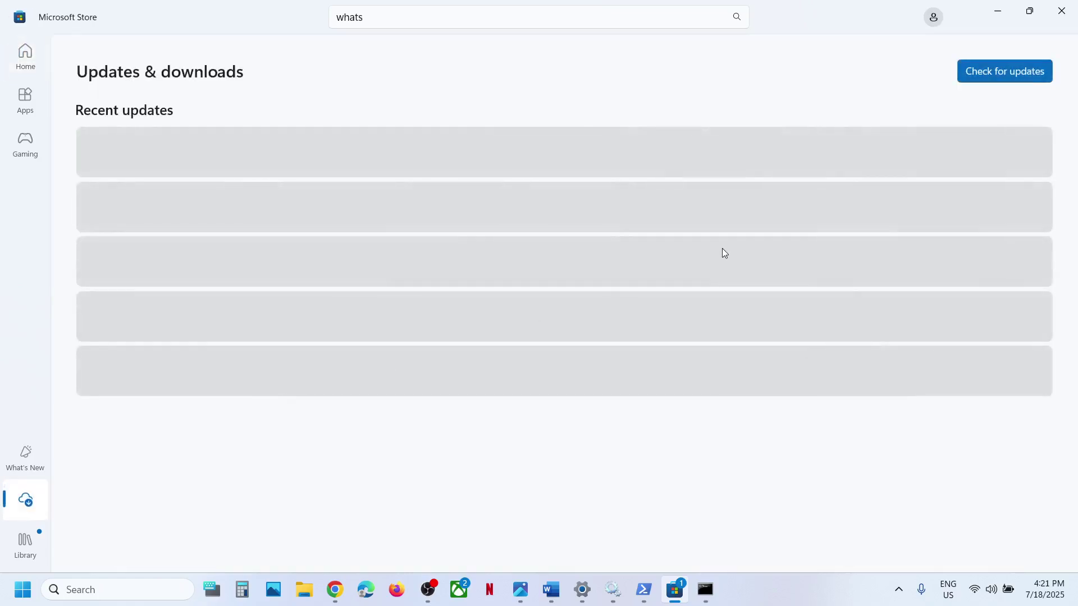
{"action": "left_click", "coordinate": [1004, 72]}
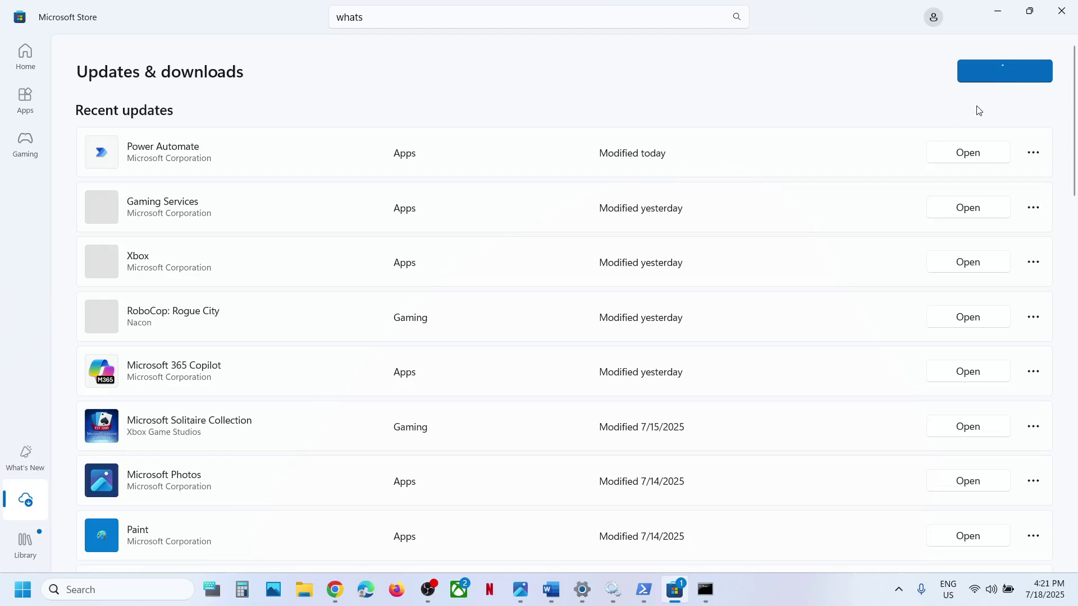
{"action": "left_click", "coordinate": [555, 587]}
Review Recovery's Fix problems using Windows Update, reached through Windows Update Advanced options
{"action": "scroll", "coordinate": [444, 397], "scroll_direction": "down", "scroll_amount": 3}
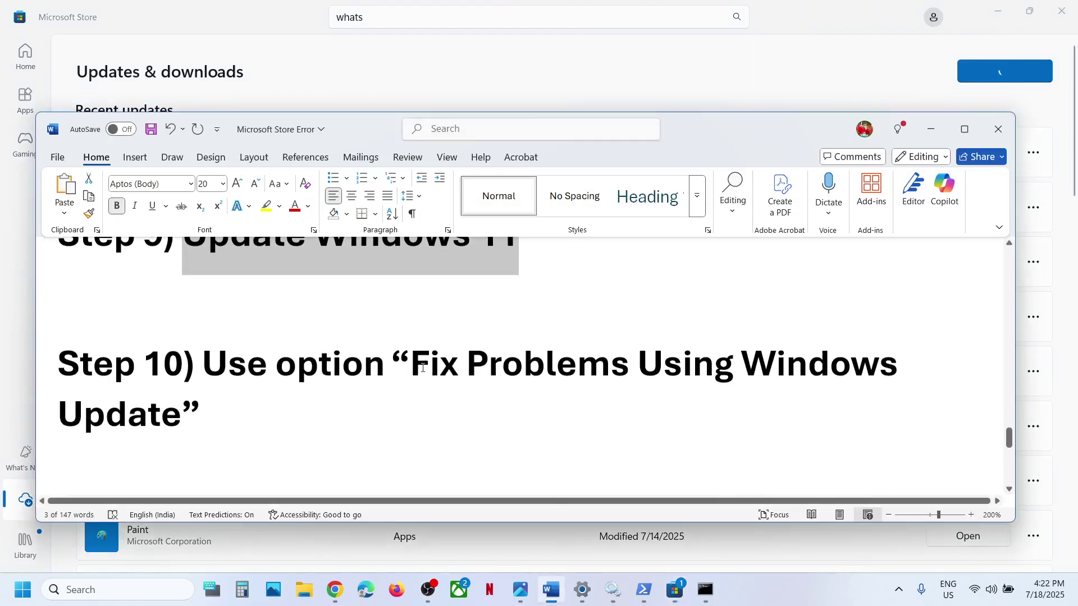
{"action": "left_click_drag", "start_coordinate": [412, 364], "coordinate": [214, 413]}
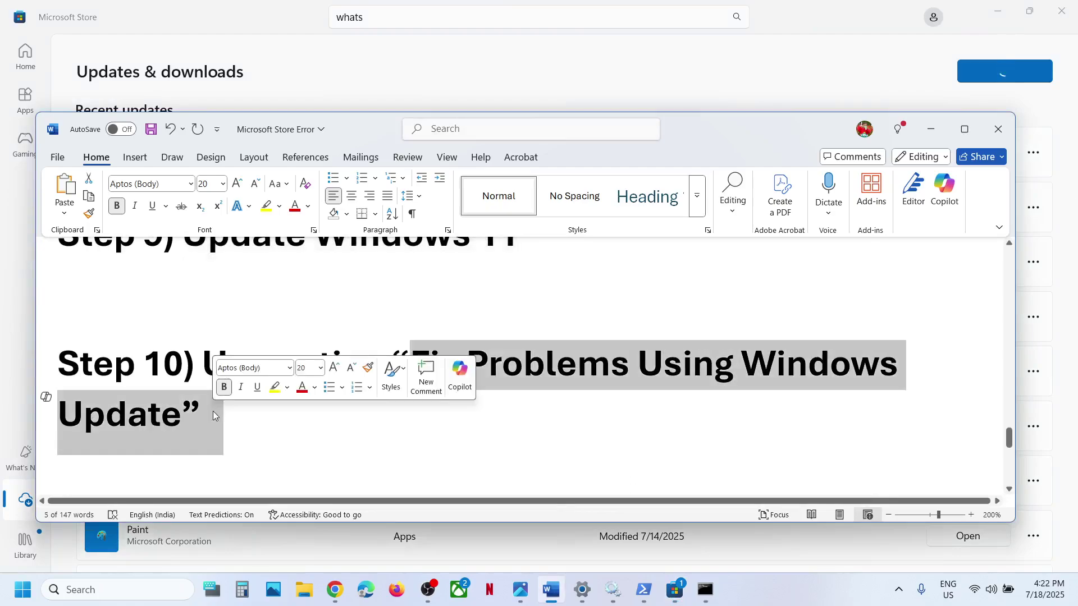
{"action": "key", "text": "alt+Tab"}
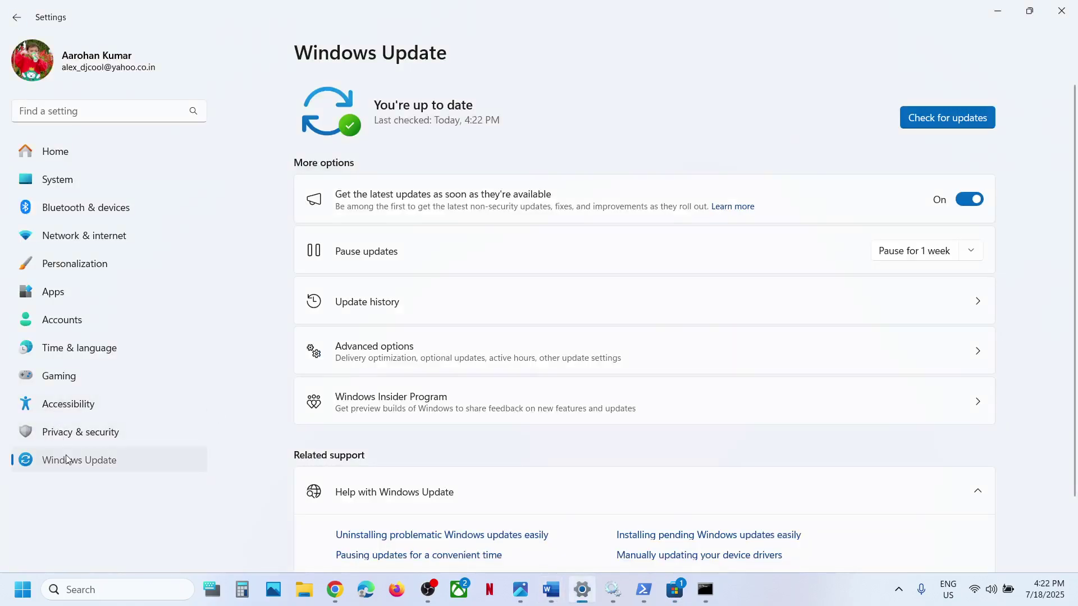
{"action": "left_click", "coordinate": [374, 361]}
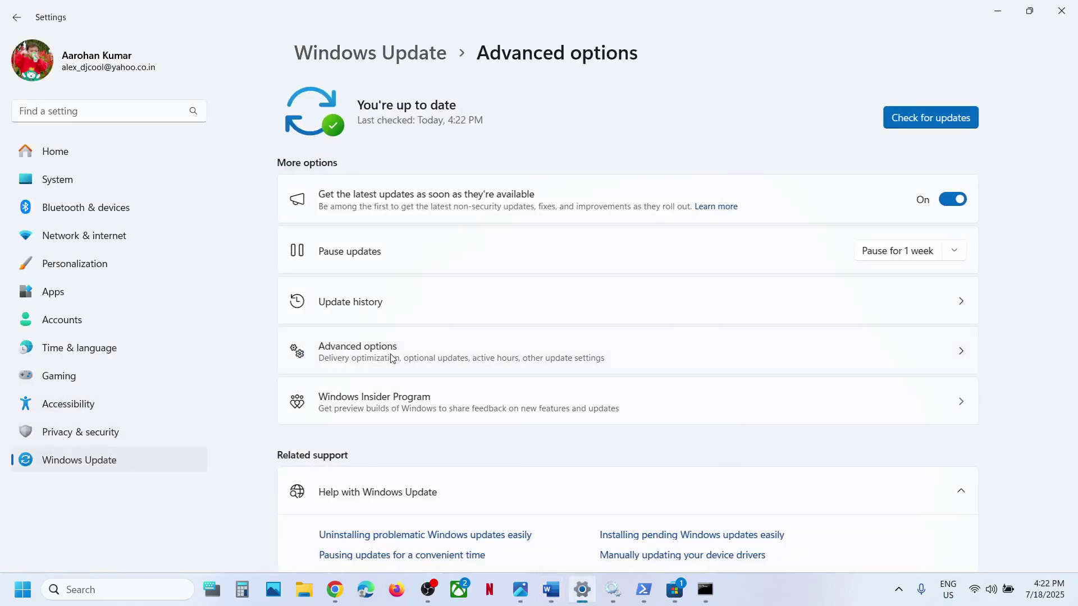
{"action": "scroll", "coordinate": [397, 356], "scroll_direction": "down", "scroll_amount": 5}
{"action": "left_click", "coordinate": [390, 411]}
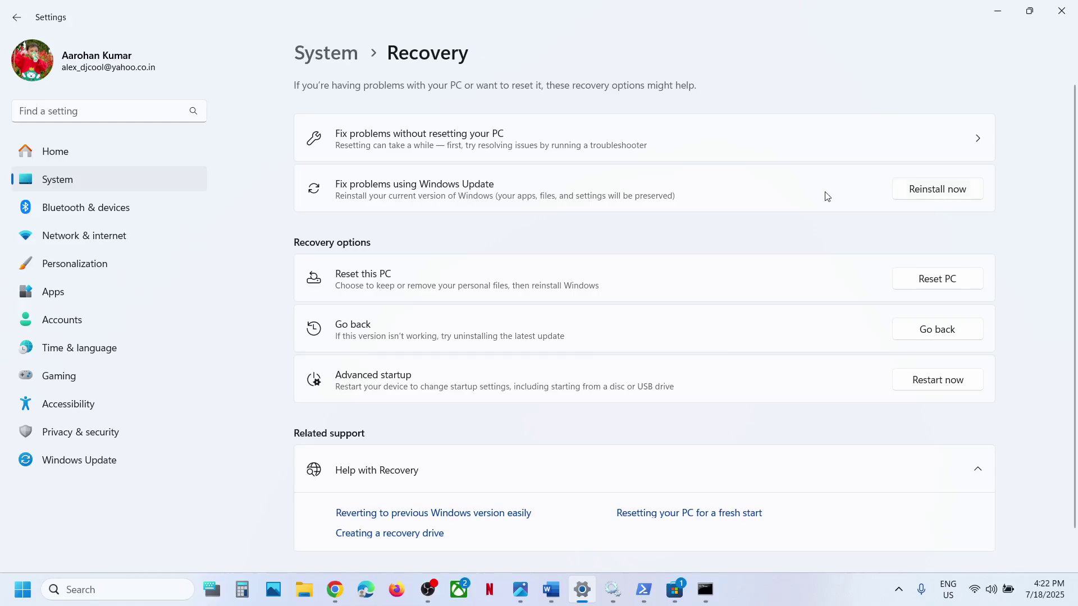
{"action": "left_click", "coordinate": [677, 591]}
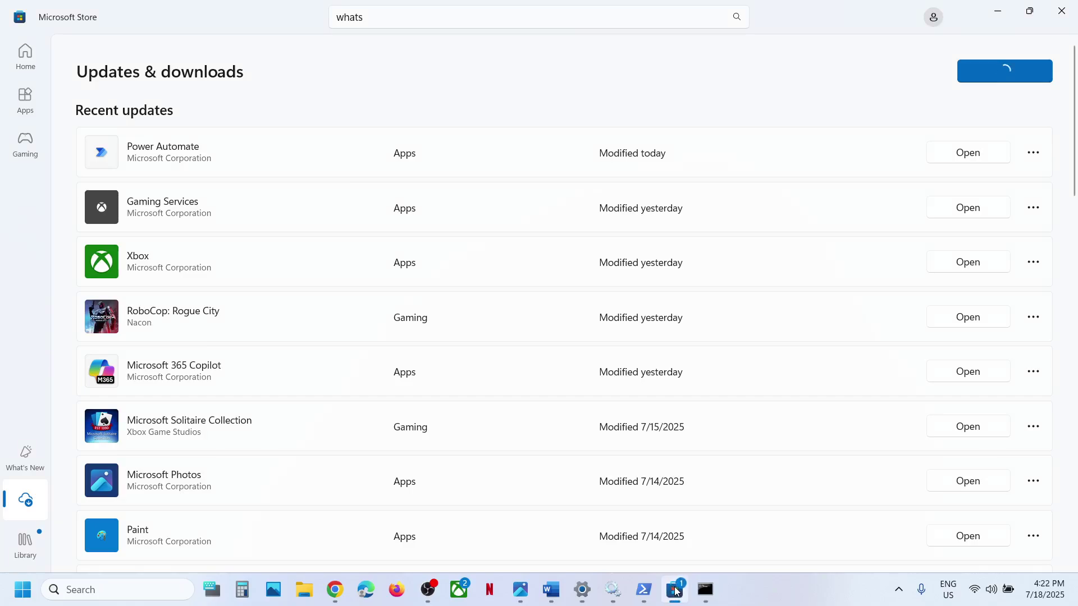
Open the WhatsApp Store page from the 'whats' search, then select the Microsoft download link in the notes
{"action": "left_click", "coordinate": [410, 22]}
{"action": "left_click", "coordinate": [395, 171]}
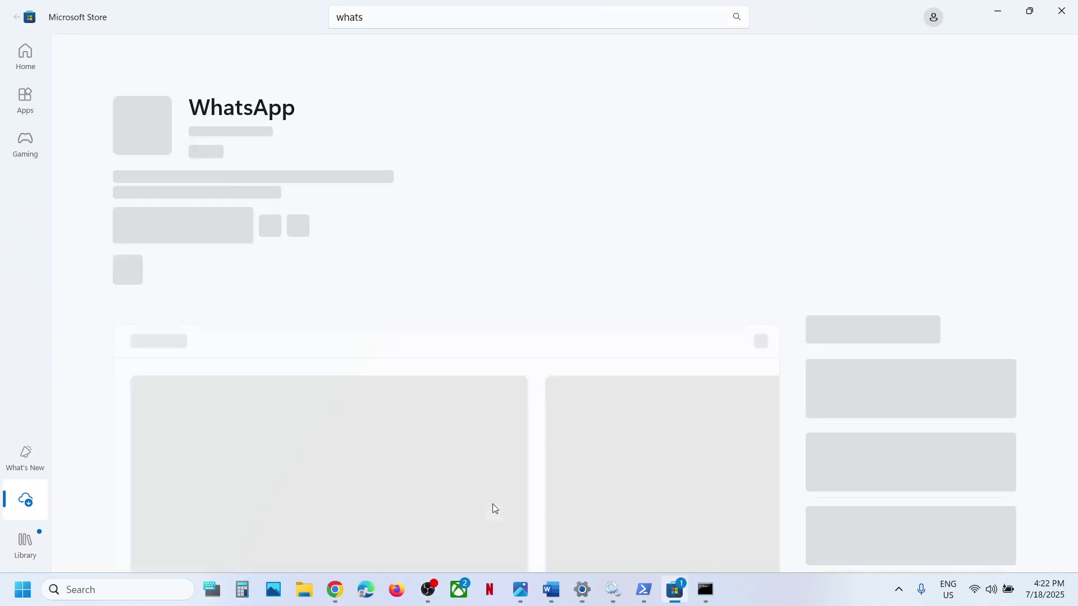
{"action": "left_click", "coordinate": [552, 590]}
{"action": "scroll", "coordinate": [480, 393], "scroll_direction": "down", "scroll_amount": 4}
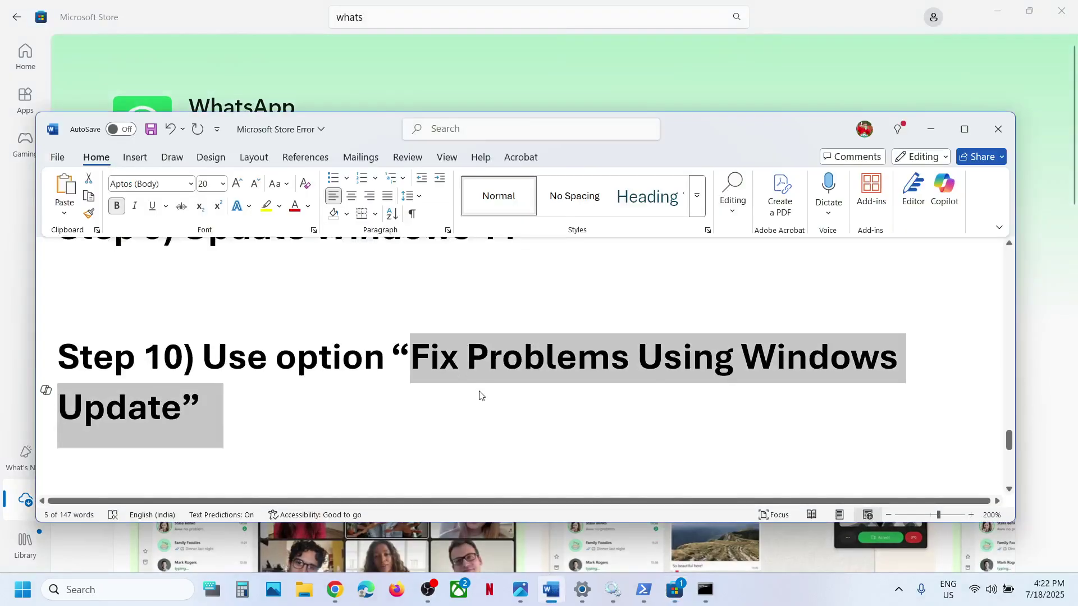
{"action": "scroll", "coordinate": [480, 391], "scroll_direction": "down", "scroll_amount": 1}
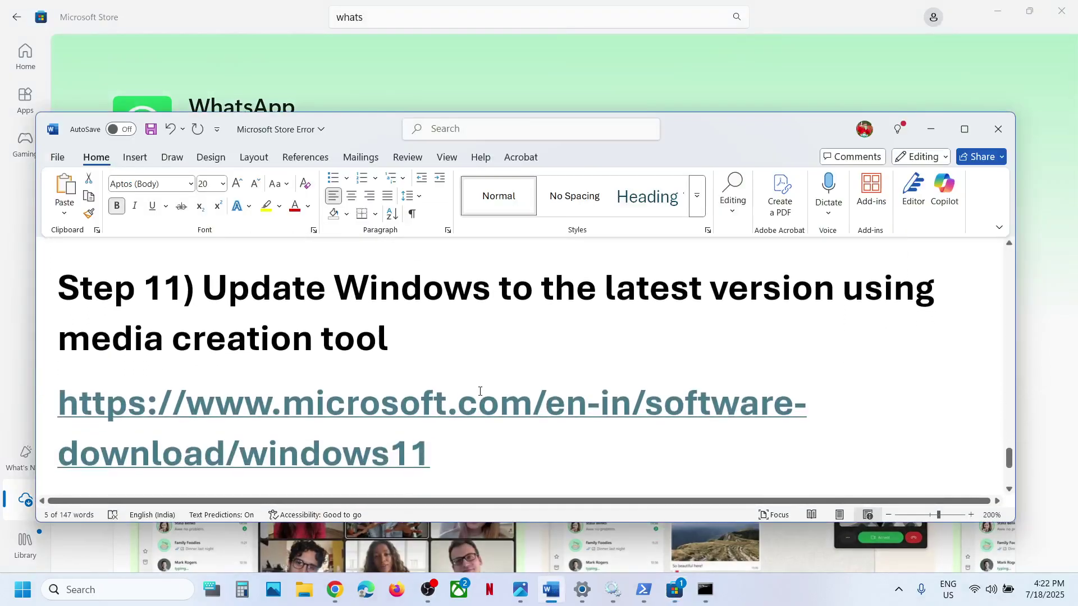
{"action": "triple_click", "coordinate": [466, 443]}
{"action": "key", "text": "ctrl+c"}
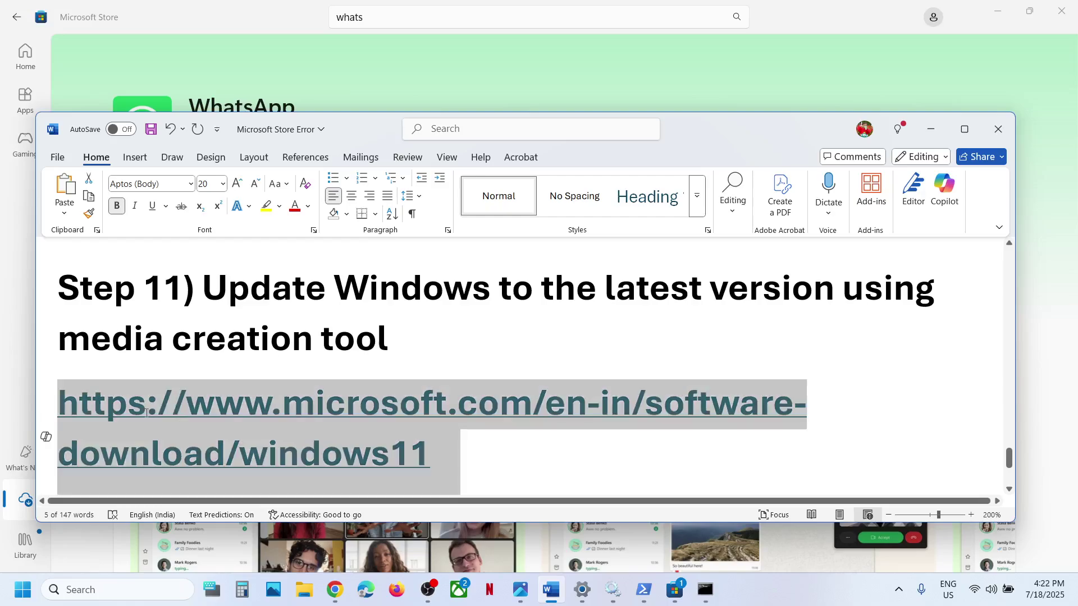
Load the Windows 11 download page in a new Chrome tab and download mediacreationtool.exe
{"action": "left_click", "coordinate": [333, 590]}
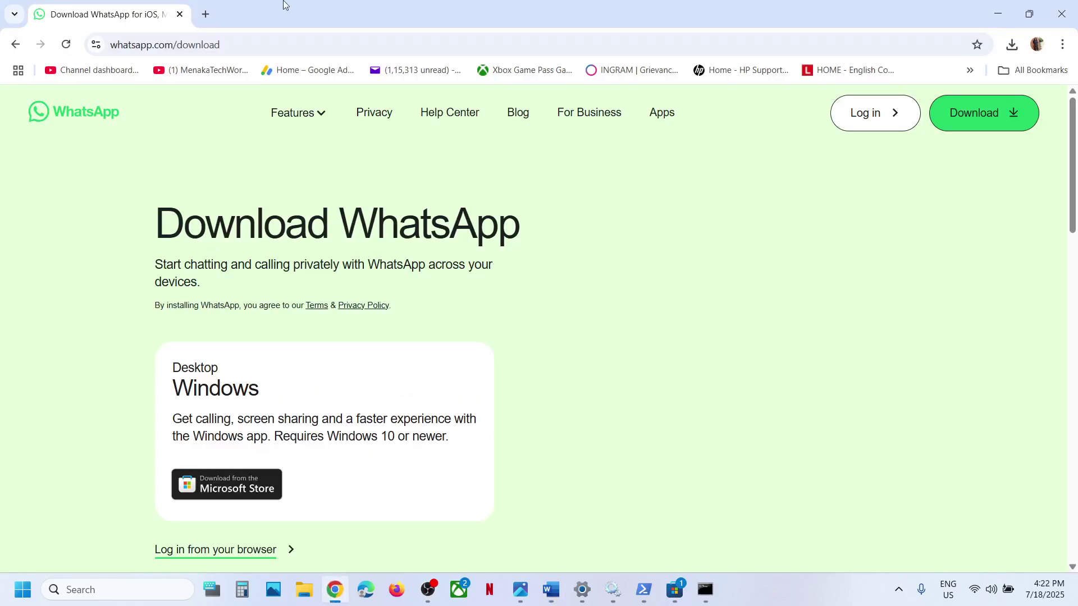
{"action": "left_click", "coordinate": [207, 14]}
{"action": "key", "text": "ctrl+v"}
{"action": "key", "text": "Return"}
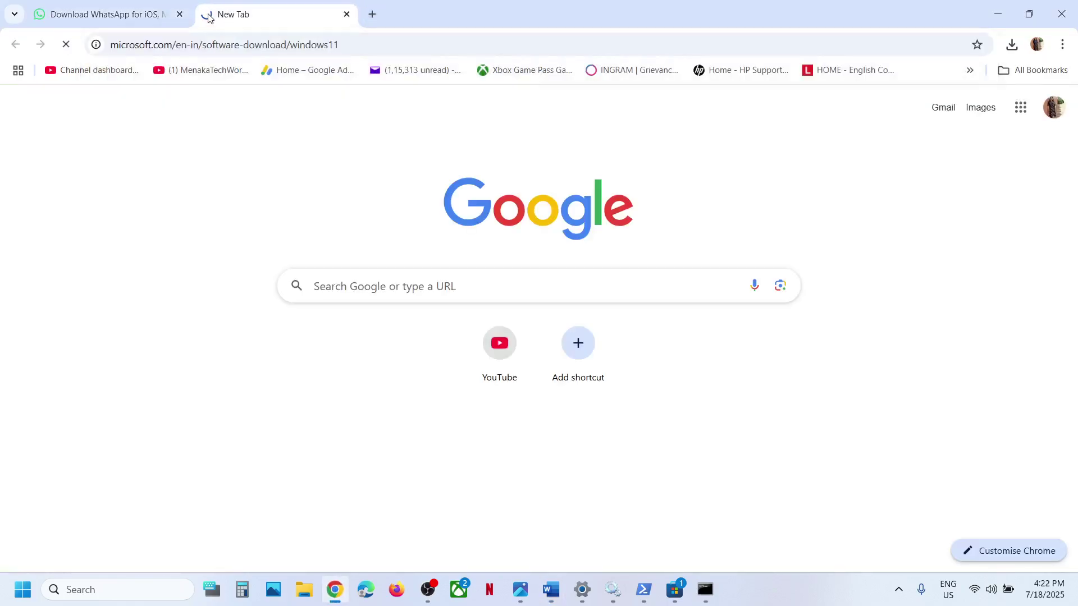
{"action": "scroll", "coordinate": [375, 226], "scroll_direction": "down", "scroll_amount": 7}
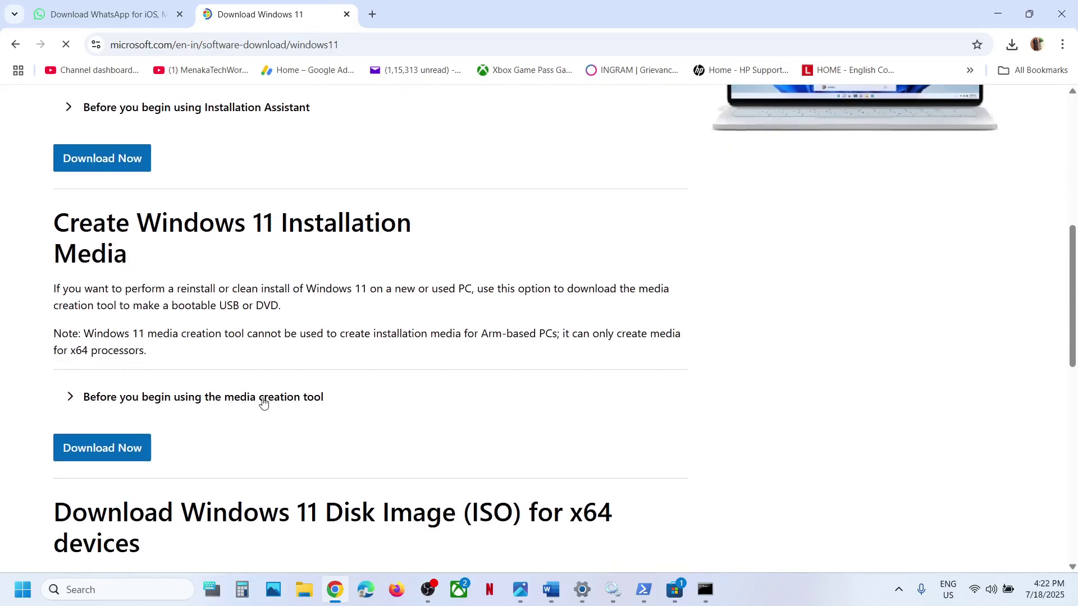
{"action": "left_click", "coordinate": [121, 454]}
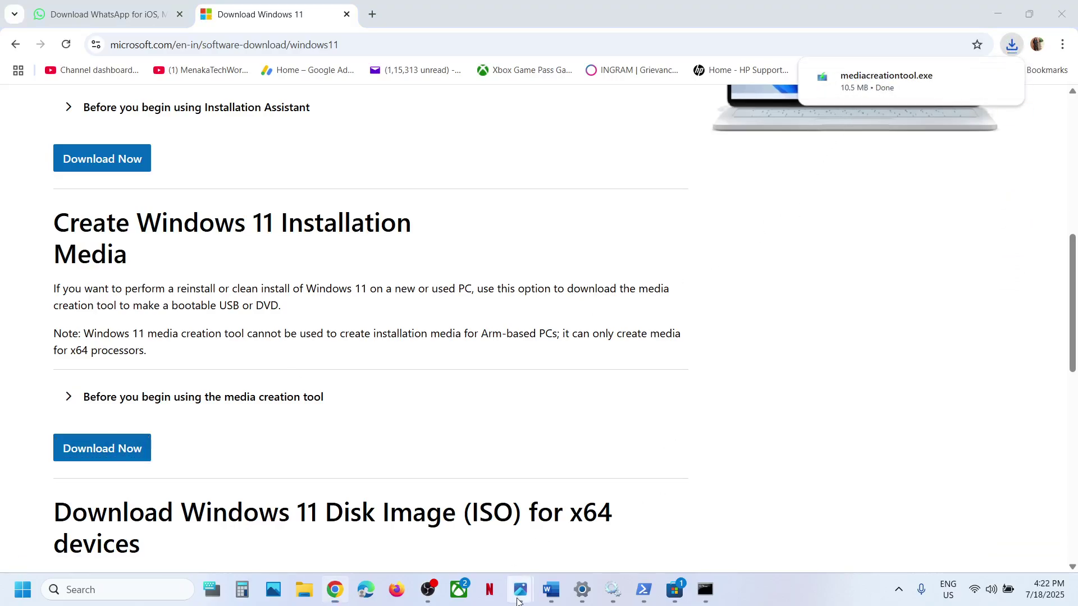
Step through the setup screenshots from 1.png to 13.png, ending on Windows 11 Setup's Ready to install
{"action": "mouse_move", "coordinate": [521, 589]}
{"action": "left_click", "coordinate": [587, 536]}
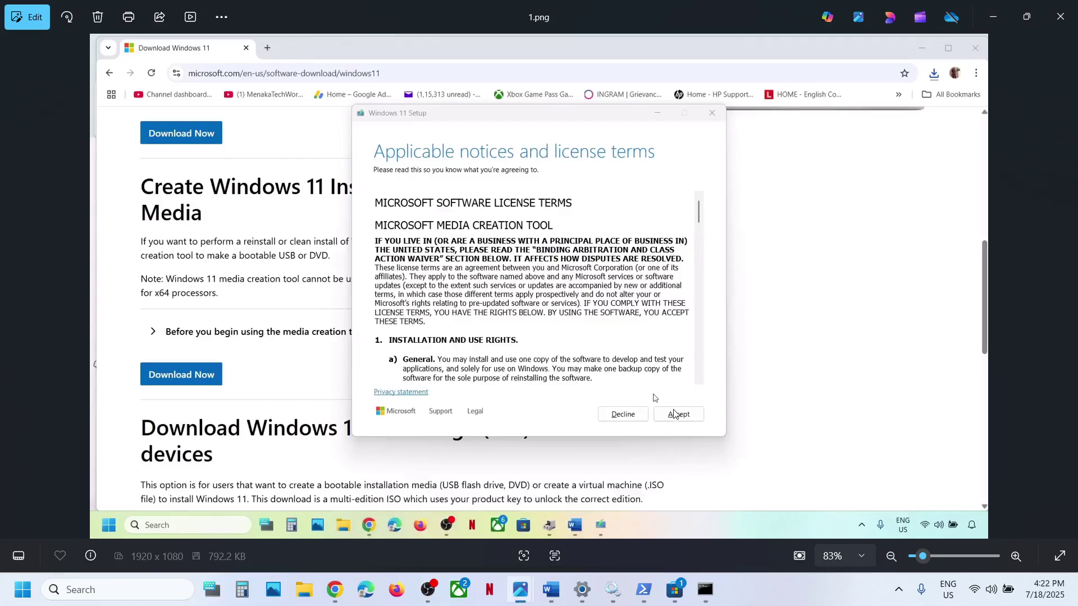
{"action": "key", "text": "Right"}
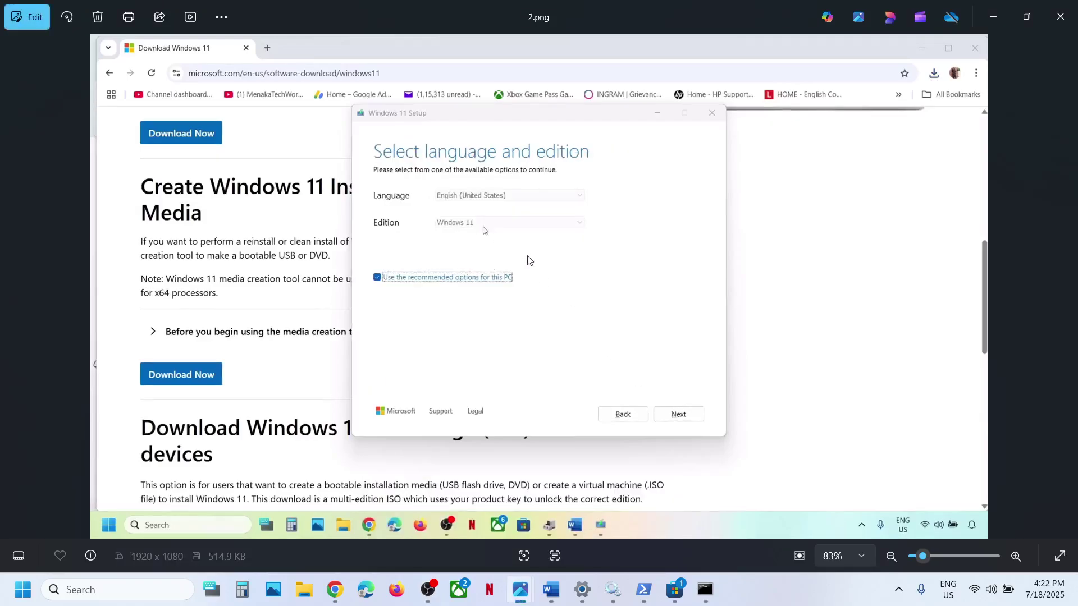
{"action": "key", "text": "Right"}
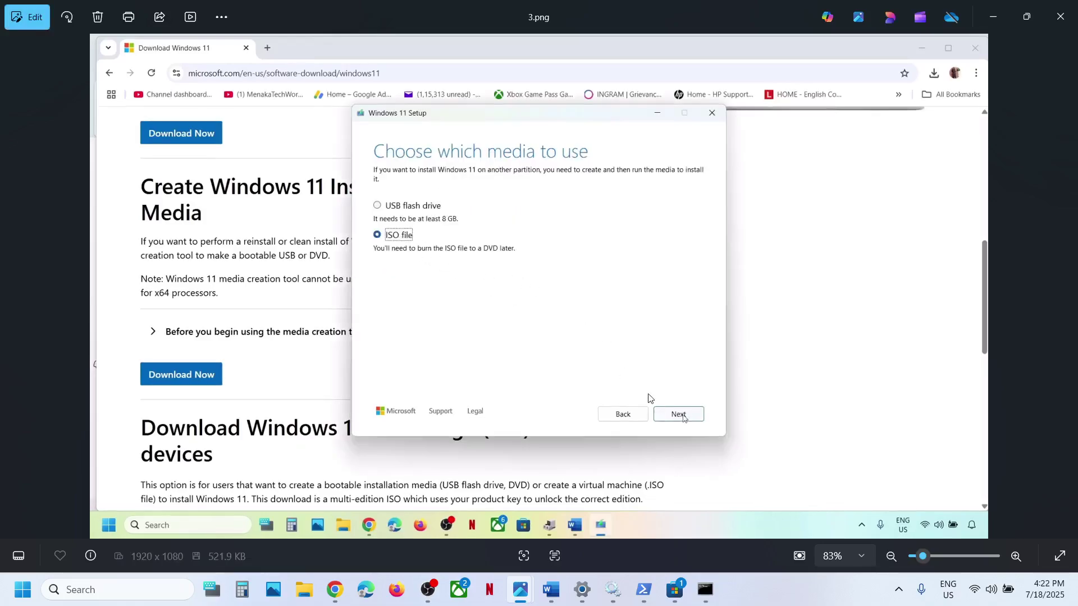
{"action": "key", "text": "Right"}
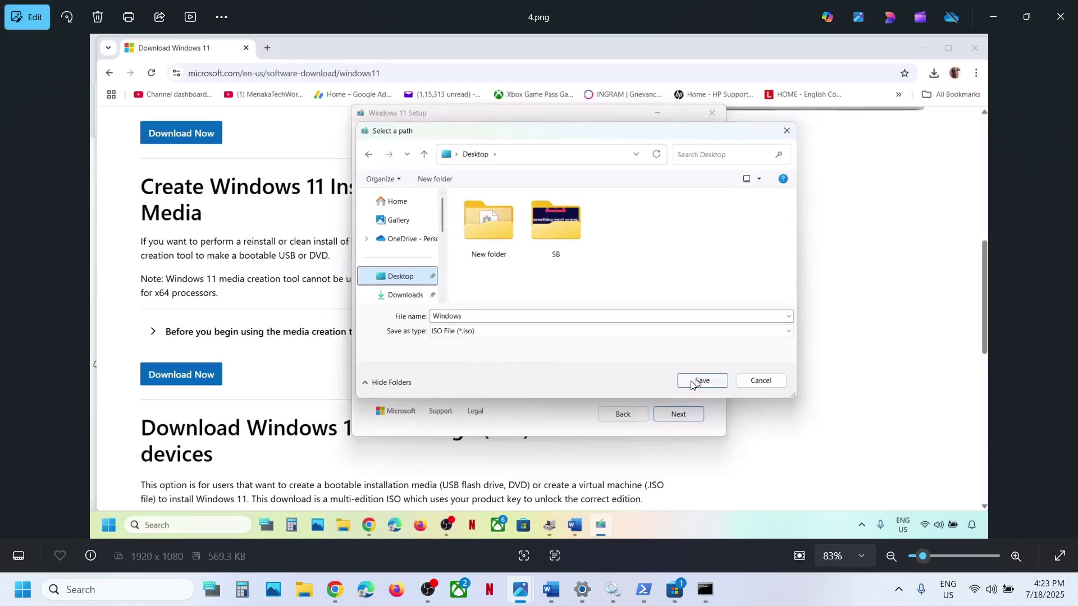
{"action": "key", "text": "Right"}
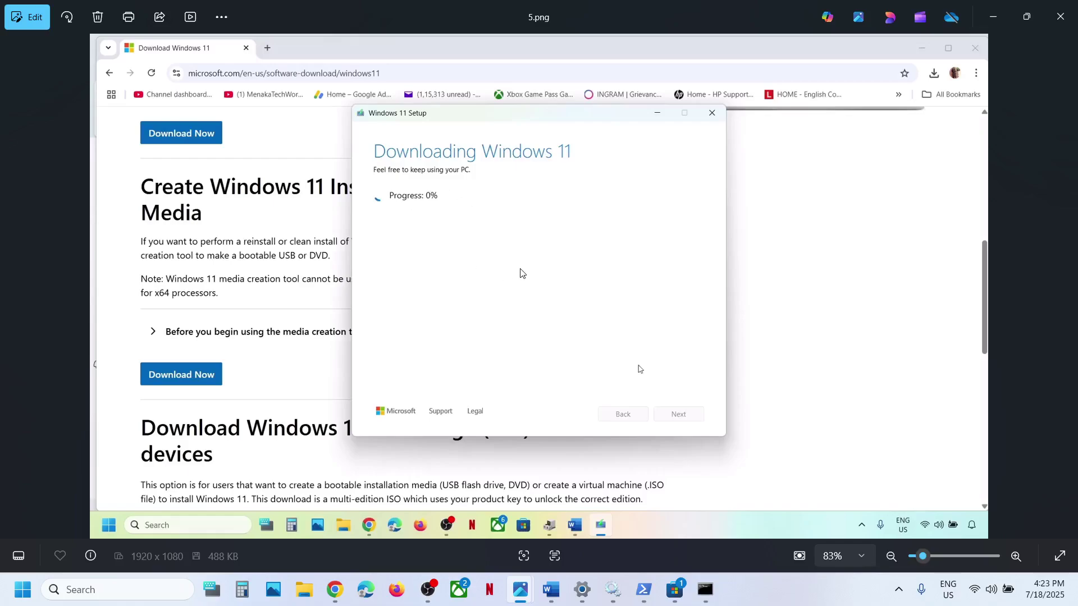
{"action": "key", "text": "Right"}
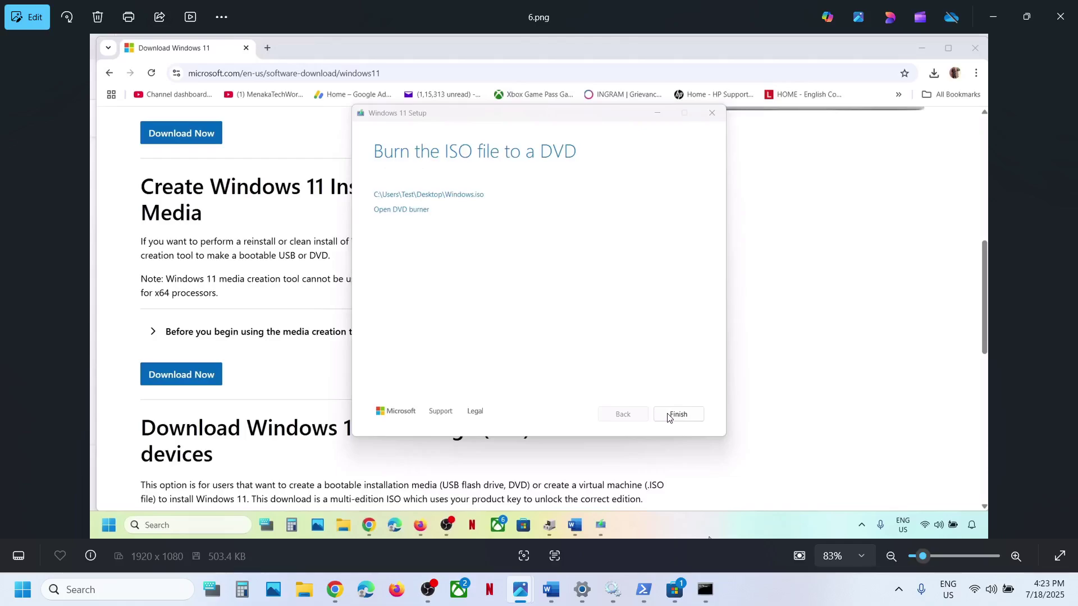
{"action": "key", "text": "Right"}
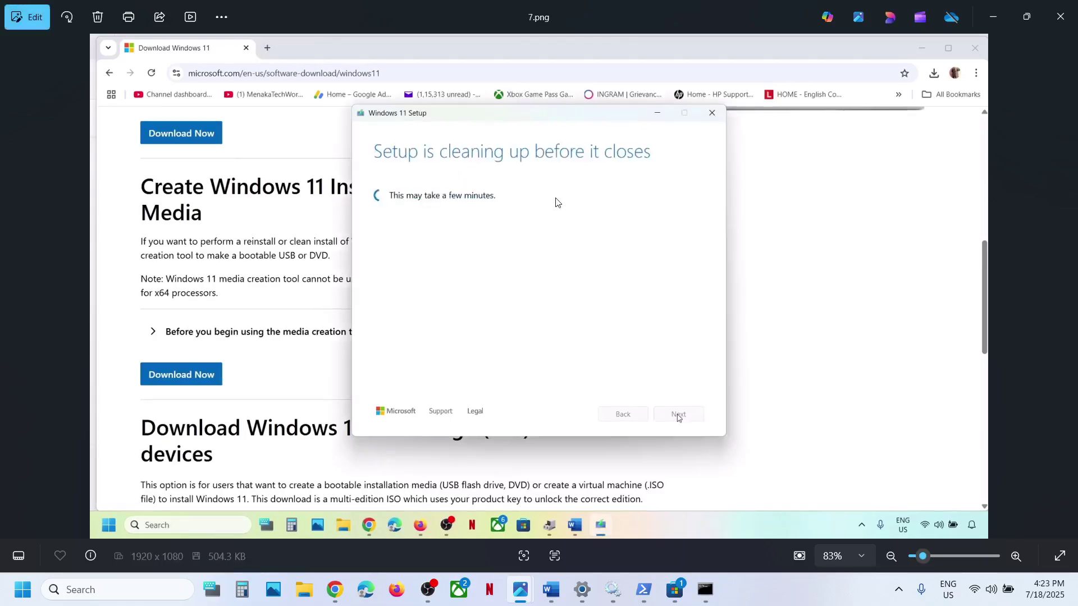
{"action": "key", "text": "Right"}
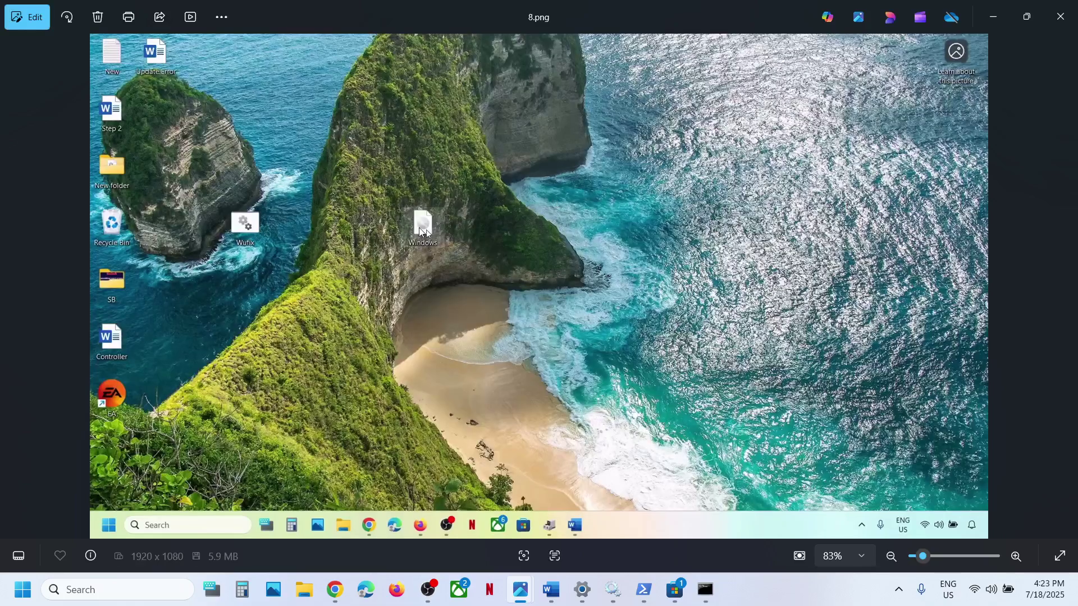
{"action": "key", "text": "Right"}
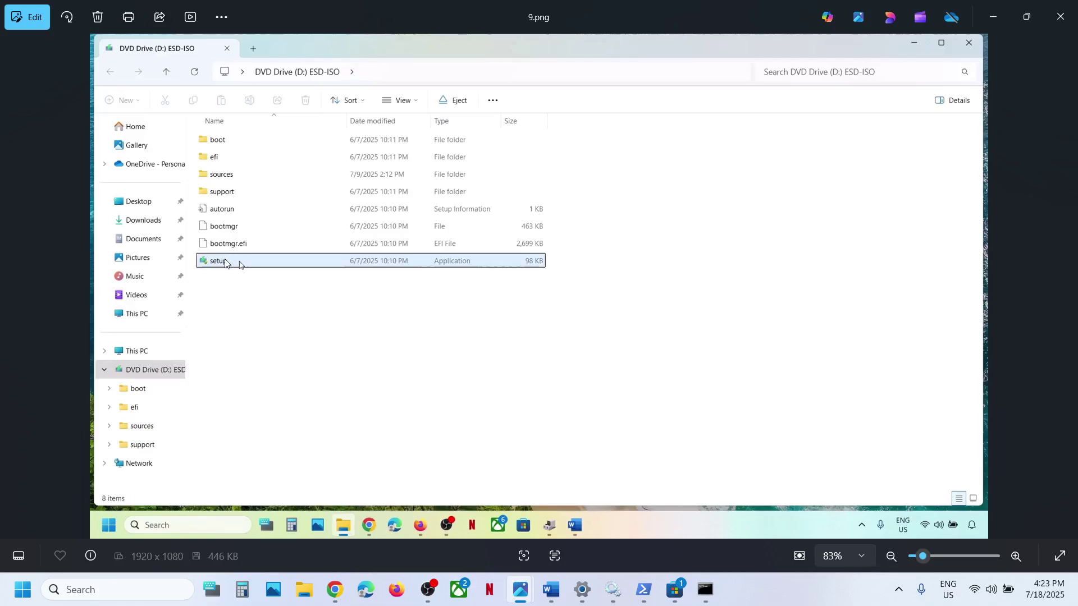
{"action": "key", "text": "Right"}
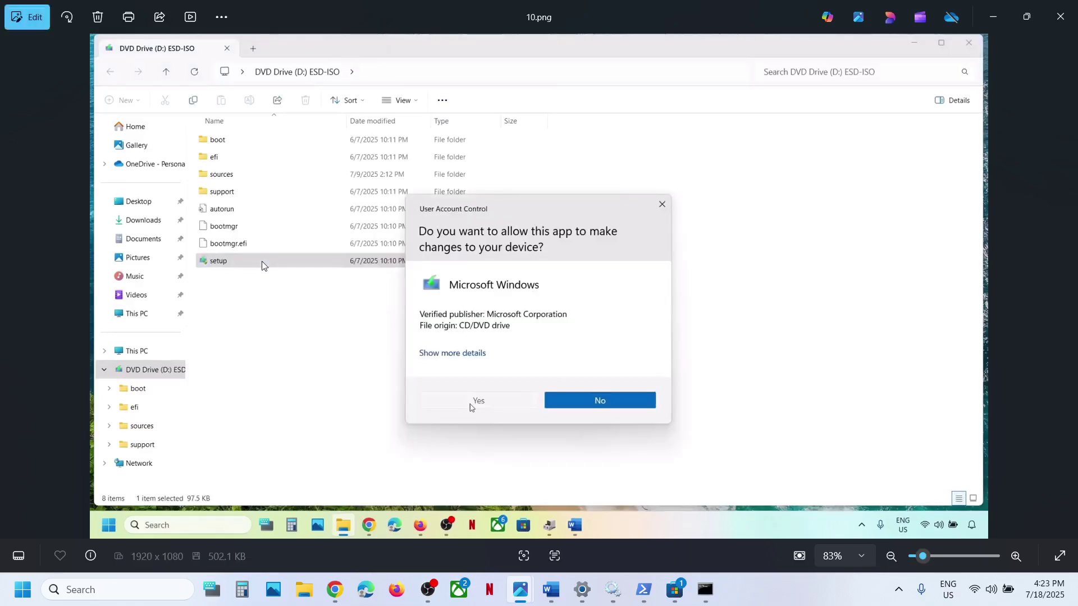
{"action": "key", "text": "Right"}
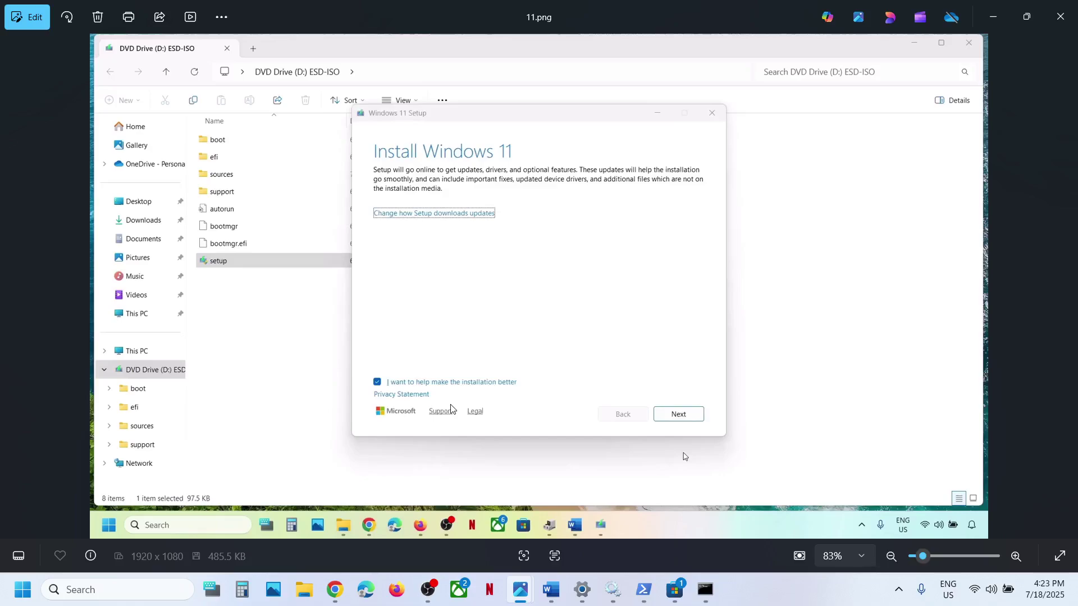
{"action": "key", "text": "Right"}
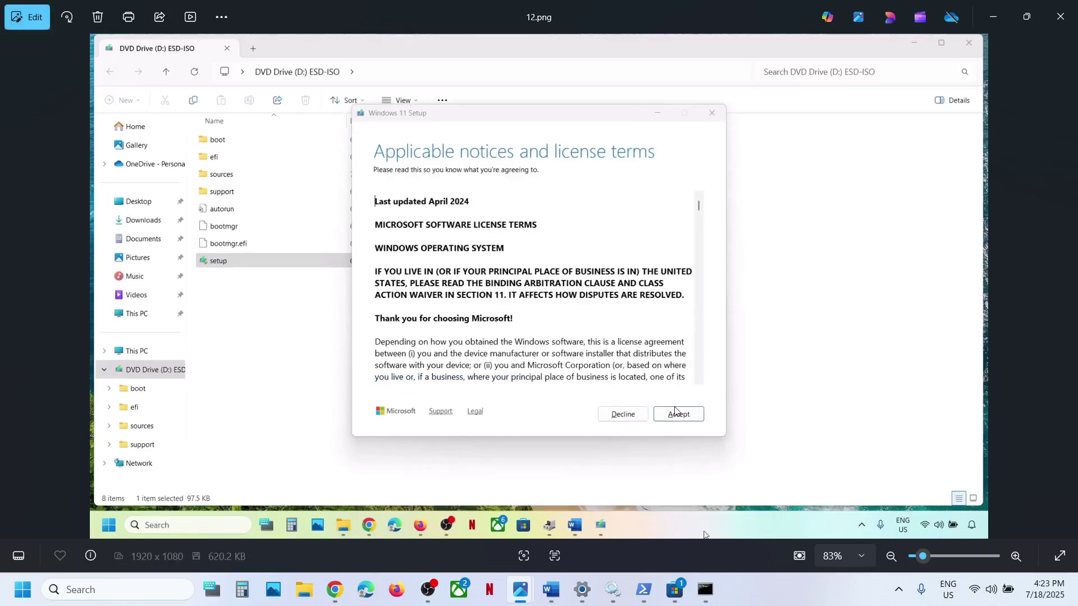
{"action": "key", "text": "Right"}
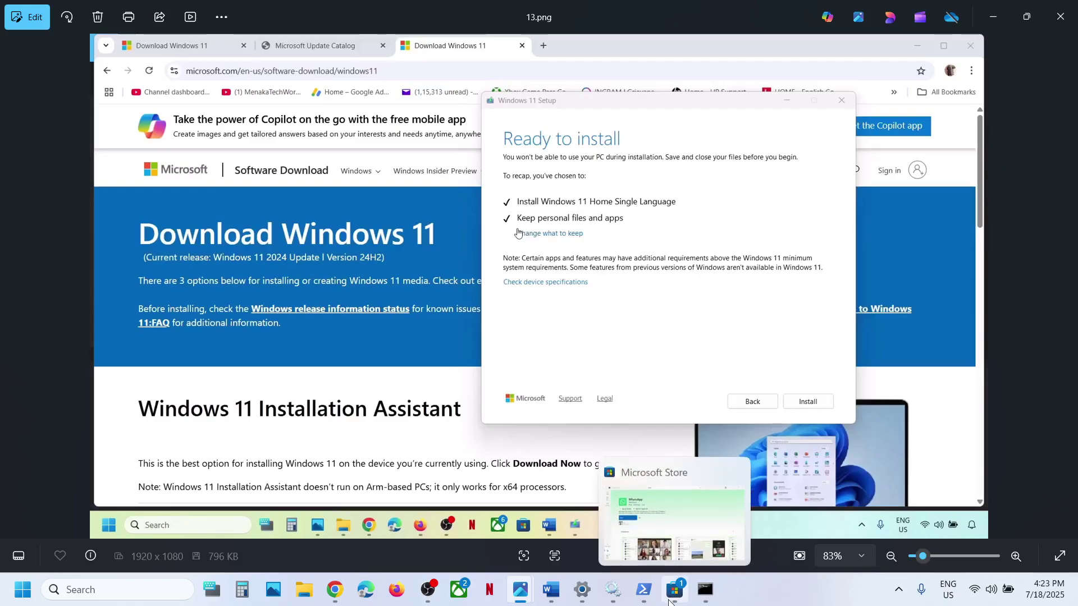
{"action": "left_click", "coordinate": [668, 523]}
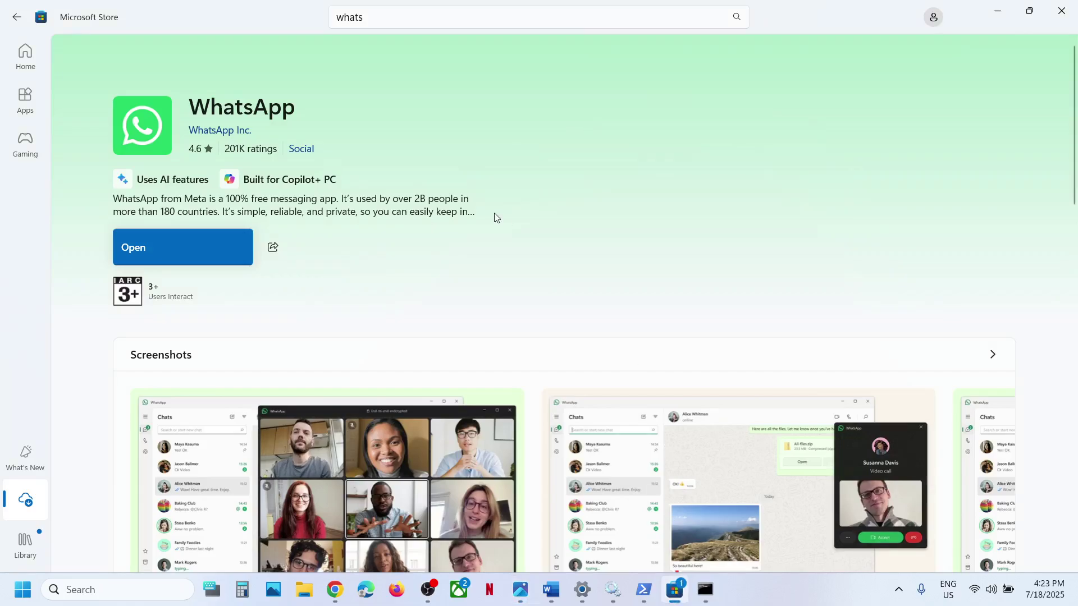
Read the Word notes to Step 11 Reset Windows 11 and highlight its backup warning
{"action": "left_click", "coordinate": [551, 590]}
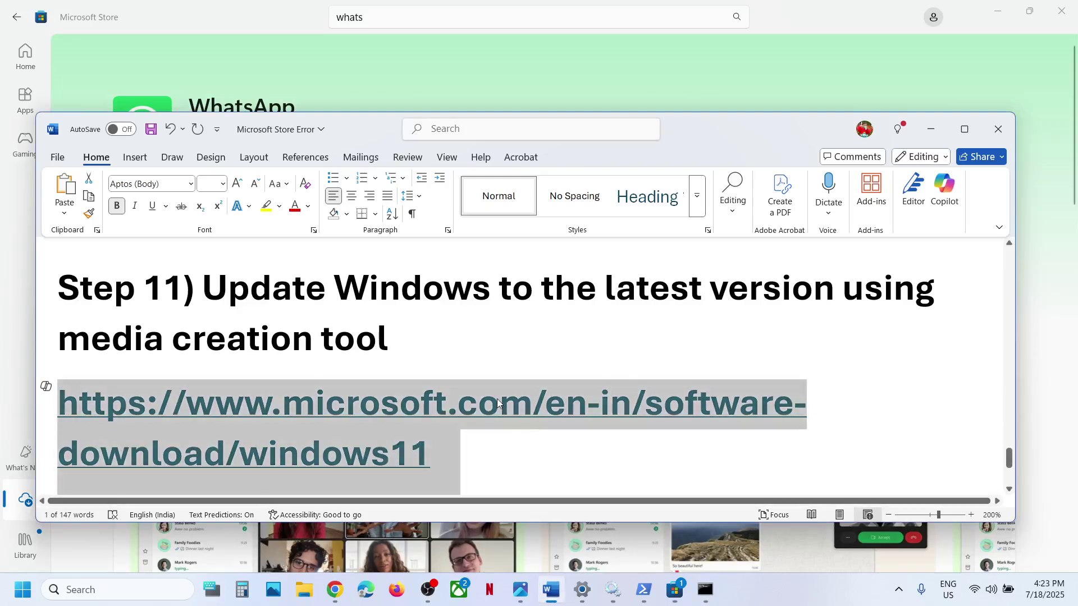
{"action": "scroll", "coordinate": [498, 403], "scroll_direction": "down", "scroll_amount": 3}
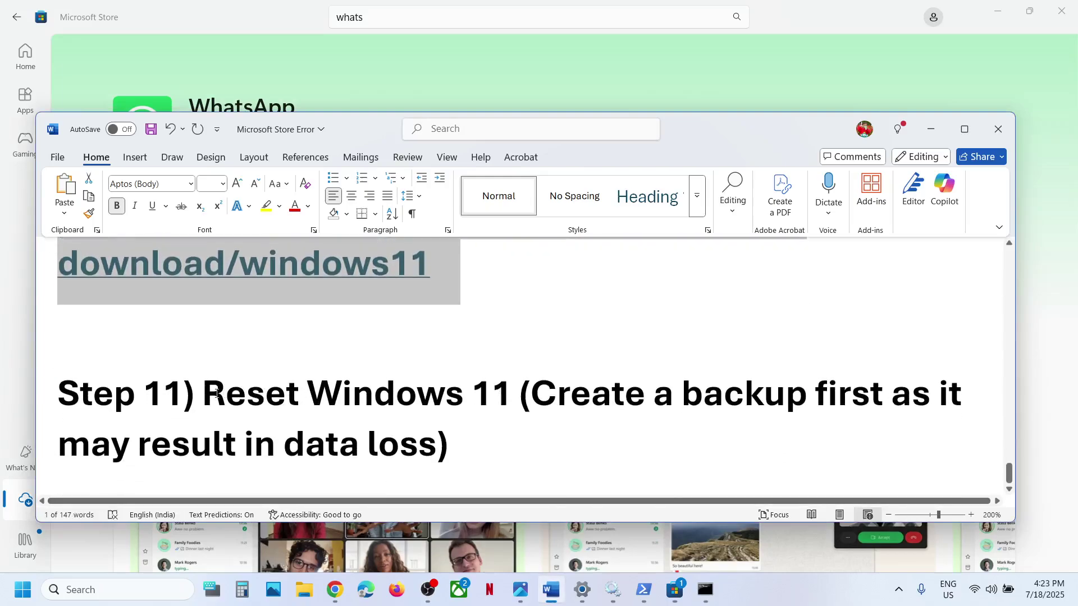
{"action": "left_click_drag", "start_coordinate": [213, 391], "coordinate": [412, 447]}
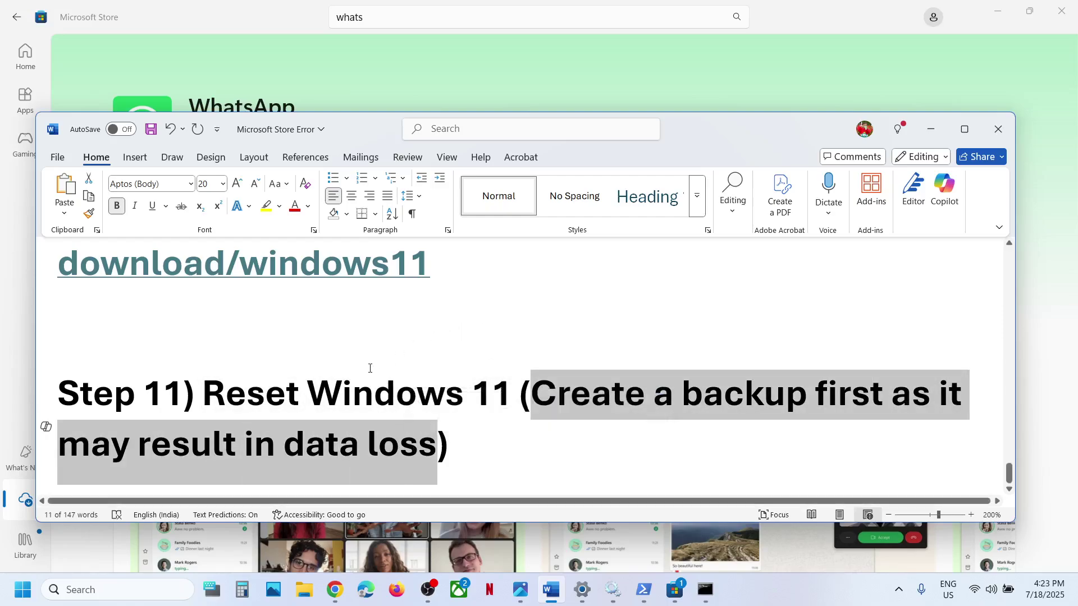
{"action": "key", "text": "alt+Tab"}
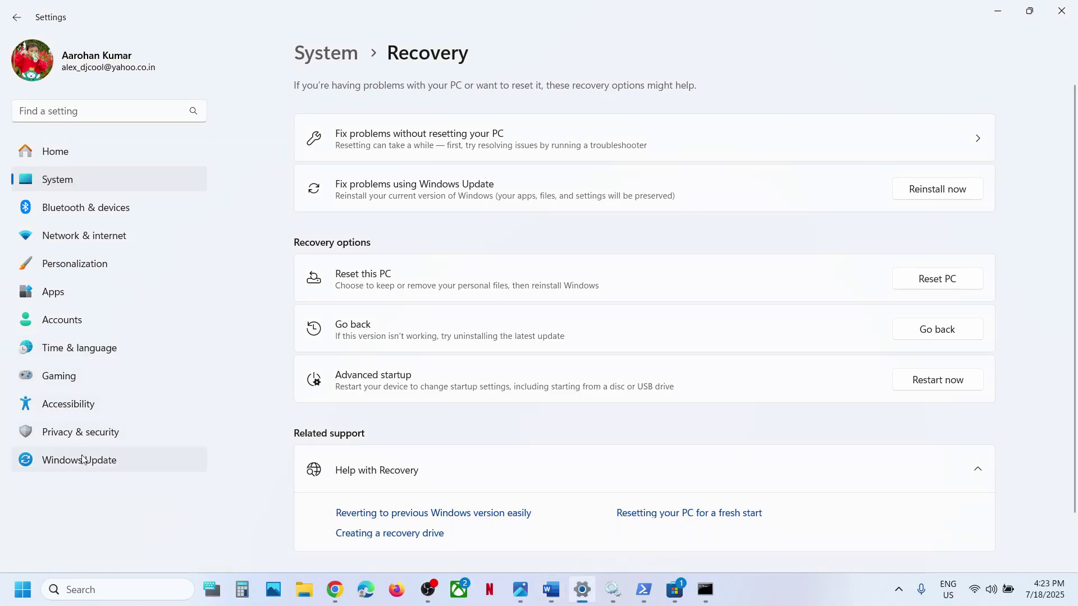
Go to the Recovery page via Windows Update Advanced options
{"action": "left_click", "coordinate": [81, 456]}
{"action": "left_click", "coordinate": [378, 349]}
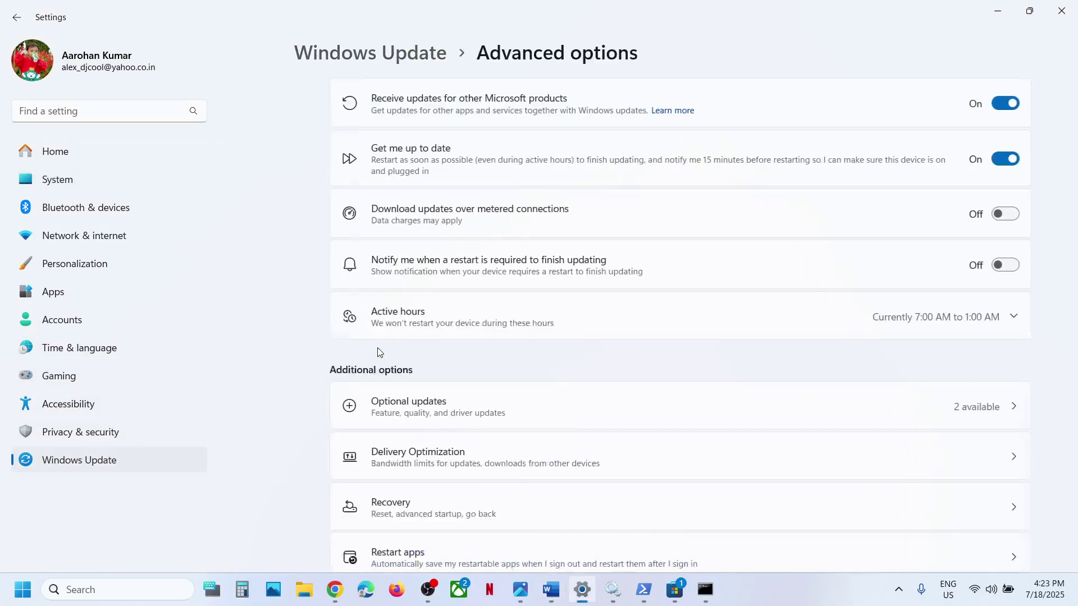
{"action": "scroll", "coordinate": [379, 350], "scroll_direction": "down", "scroll_amount": 1}
{"action": "scroll", "coordinate": [378, 351], "scroll_direction": "down", "scroll_amount": 1}
{"action": "left_click", "coordinate": [353, 390]}
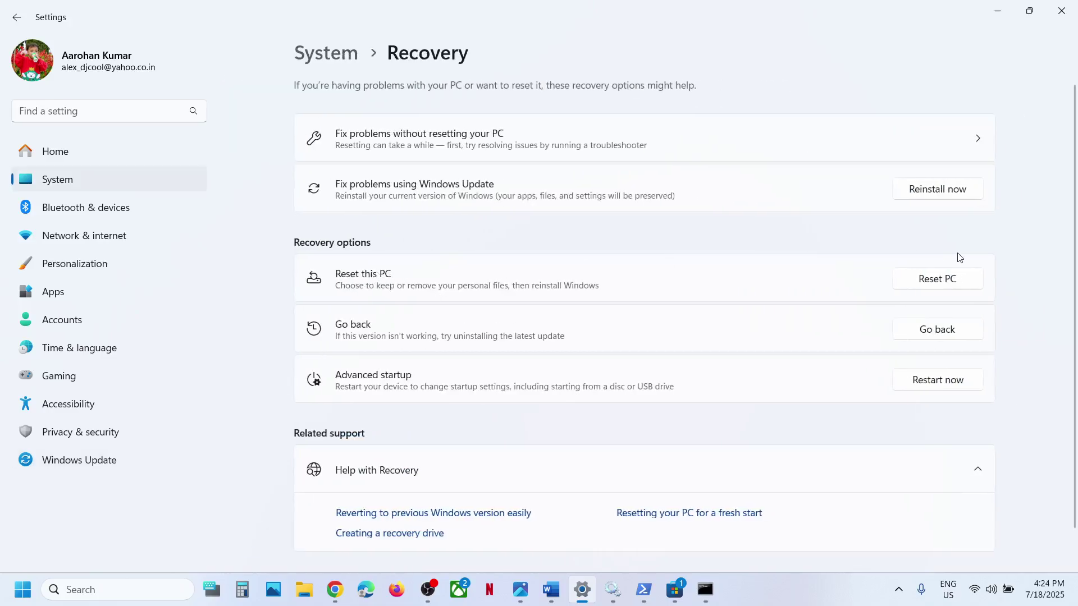
Start Reset this PC with Keep my files, then cancel it without changes
{"action": "left_click", "coordinate": [943, 279]}
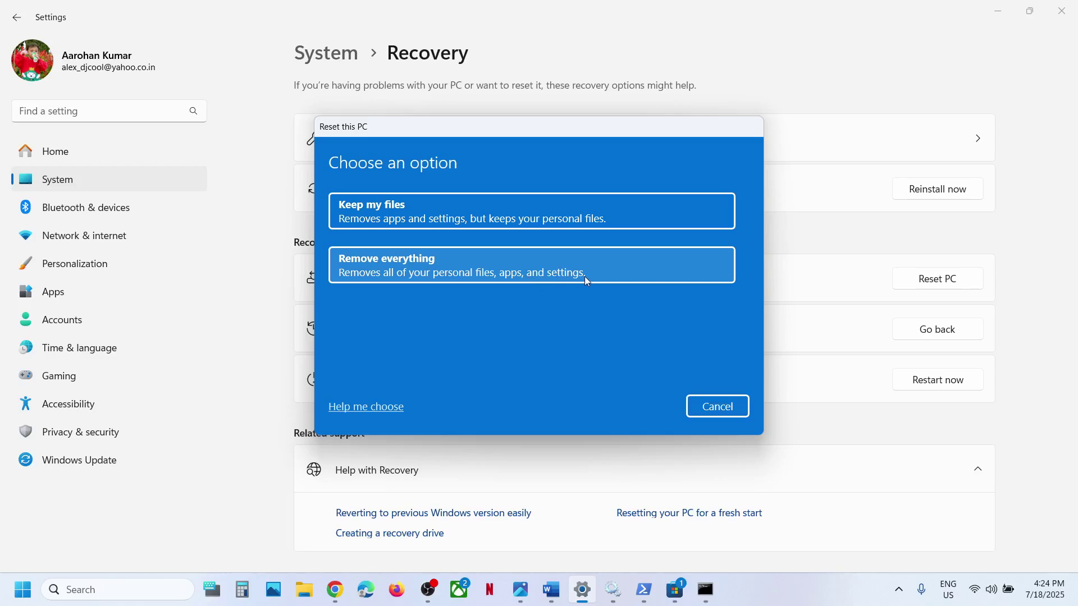
{"action": "left_click", "coordinate": [425, 206]}
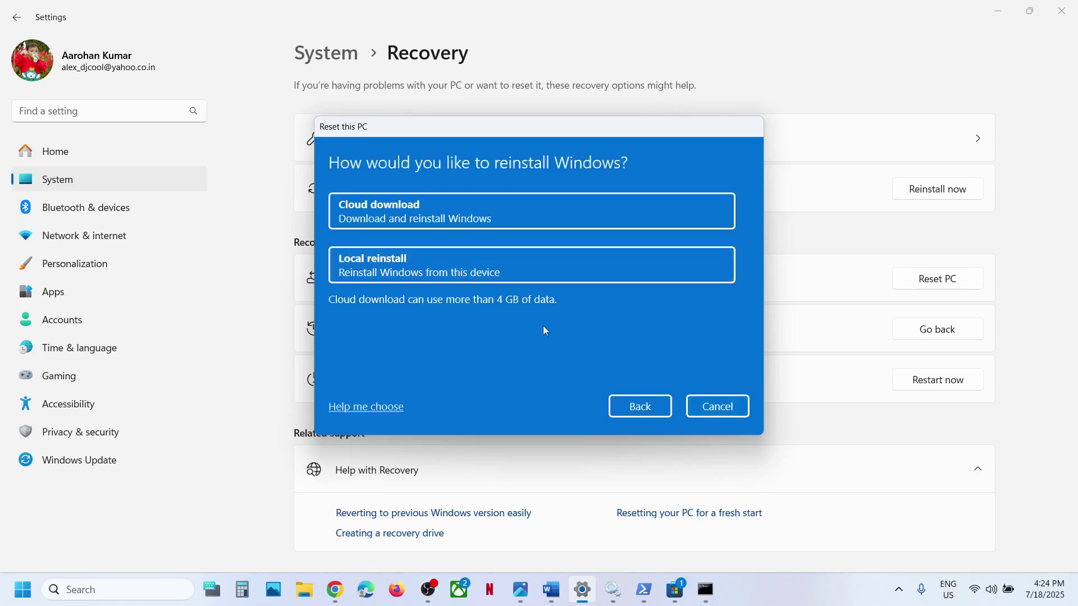
{"action": "left_click", "coordinate": [724, 408]}
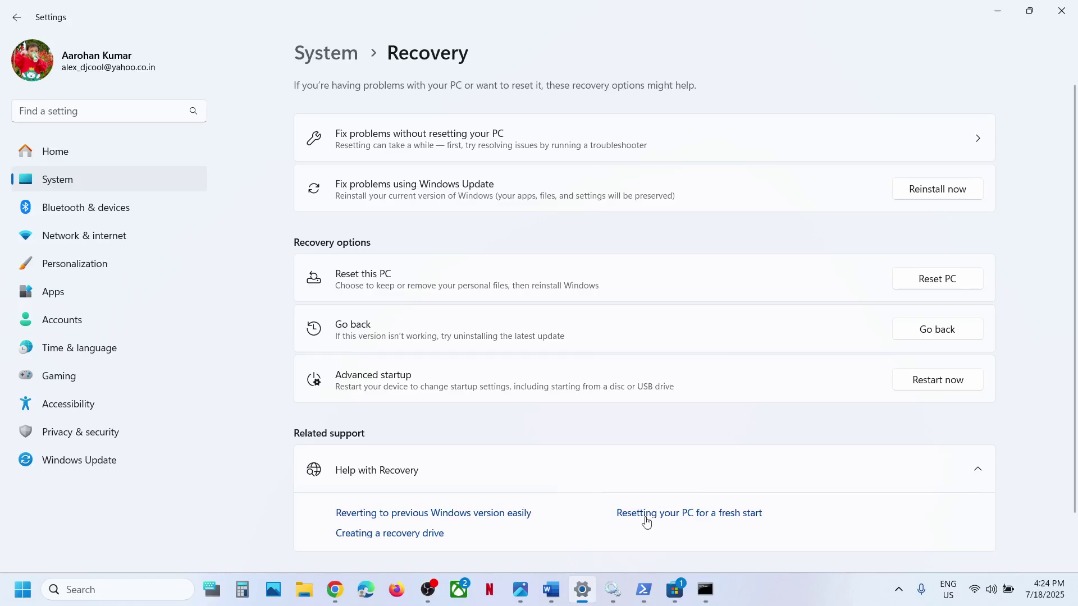
{"action": "left_click", "coordinate": [685, 583]}
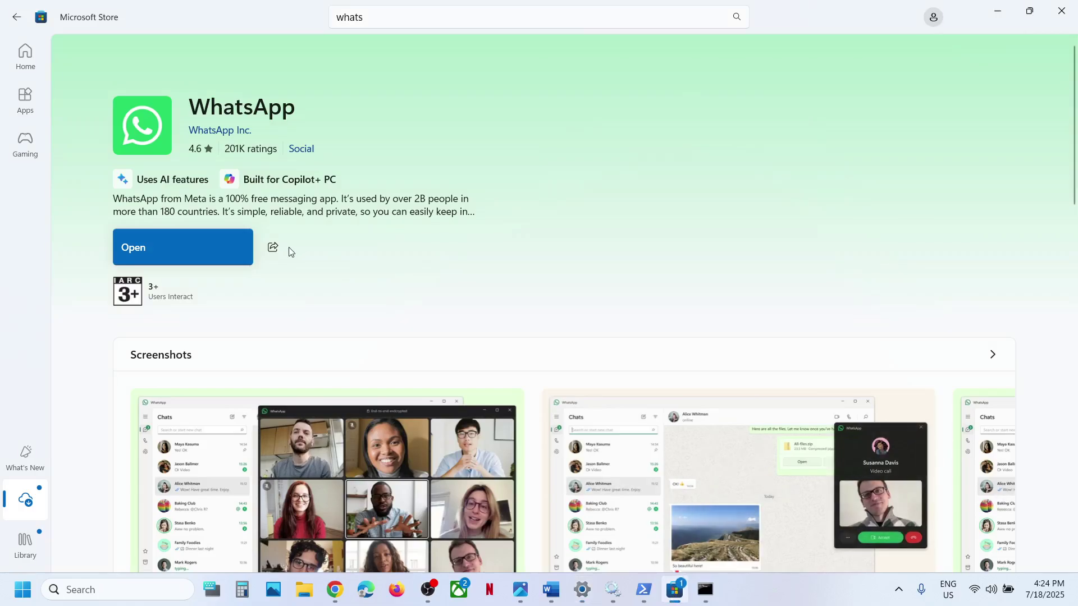